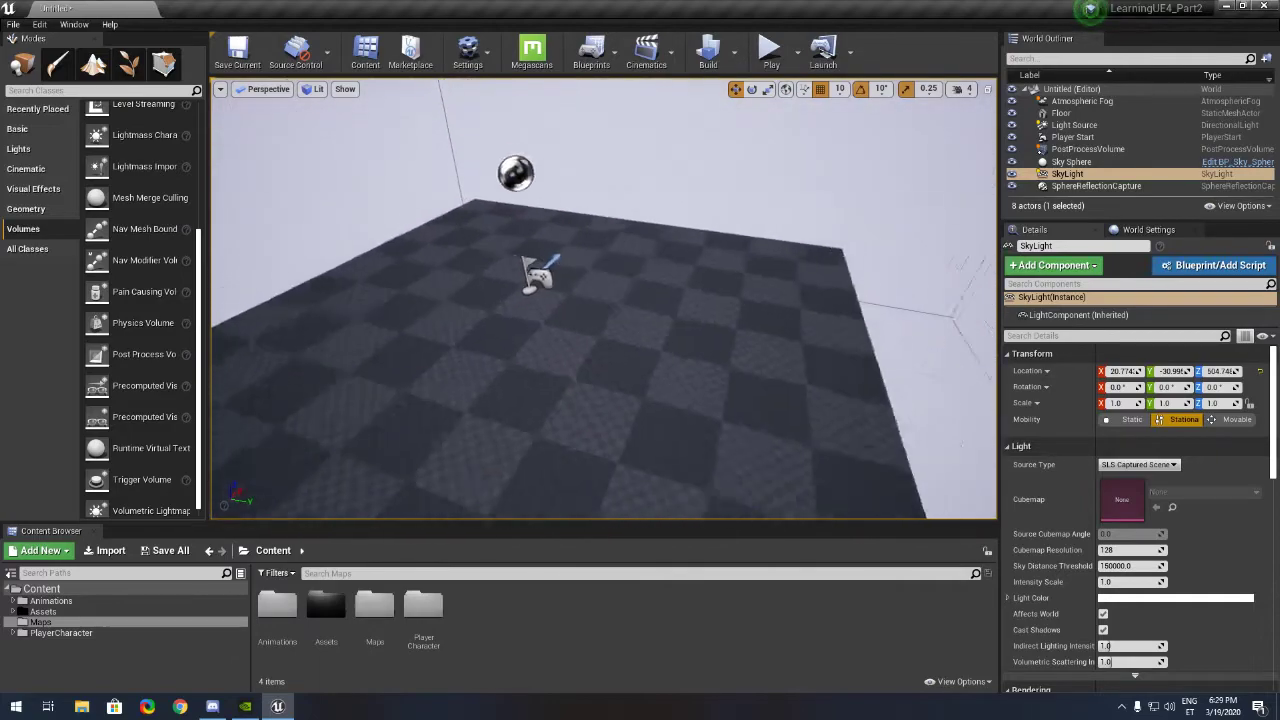
- Play-test the level by running the mannequin forward and sideways across the floor, and end the session
{"action": "right_click_drag", "start_coordinate": [603, 298], "coordinate": [681, 206]}
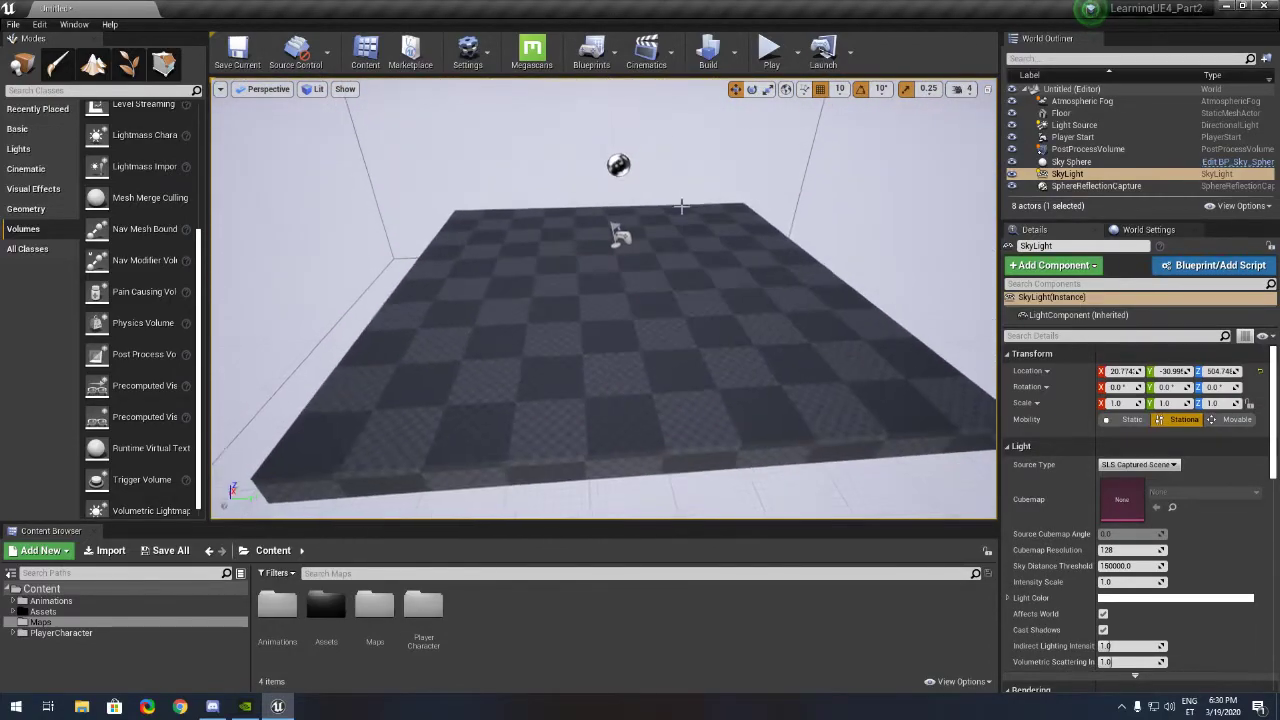
{"action": "left_click", "coordinate": [770, 52]}
{"action": "key", "text": "w"}
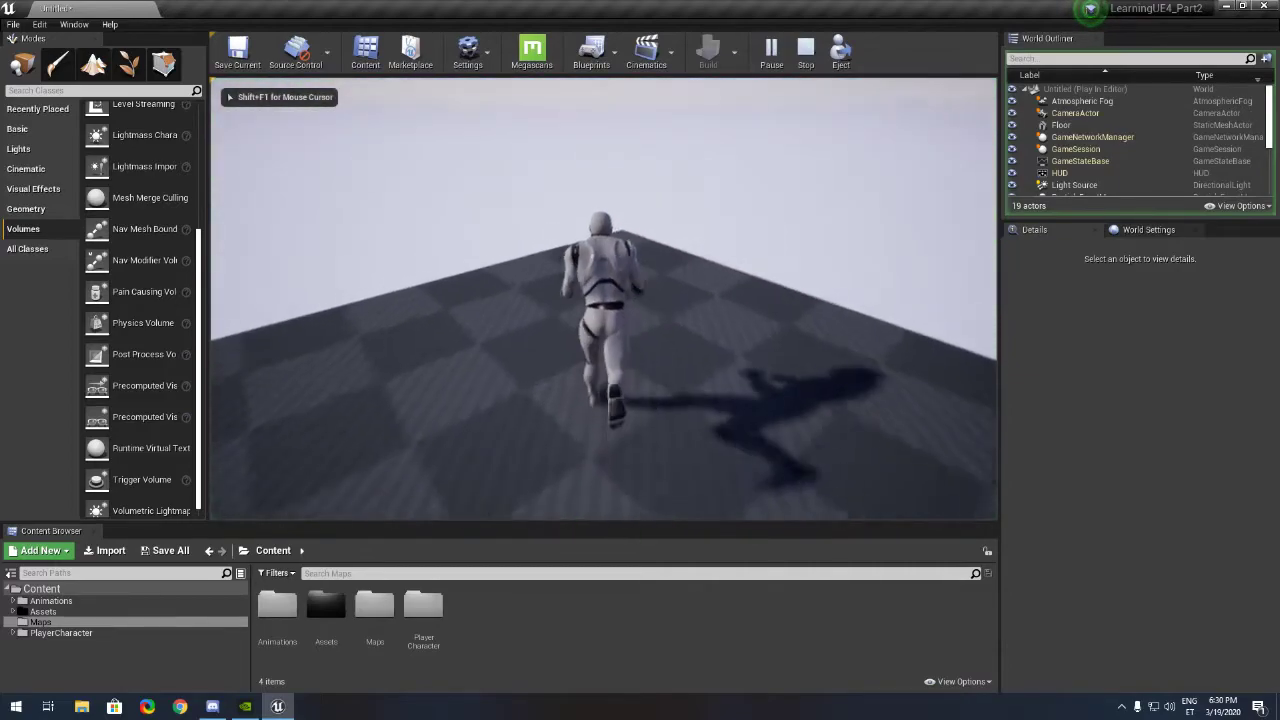
{"action": "key", "text": "d"}
{"action": "key", "text": "a"}
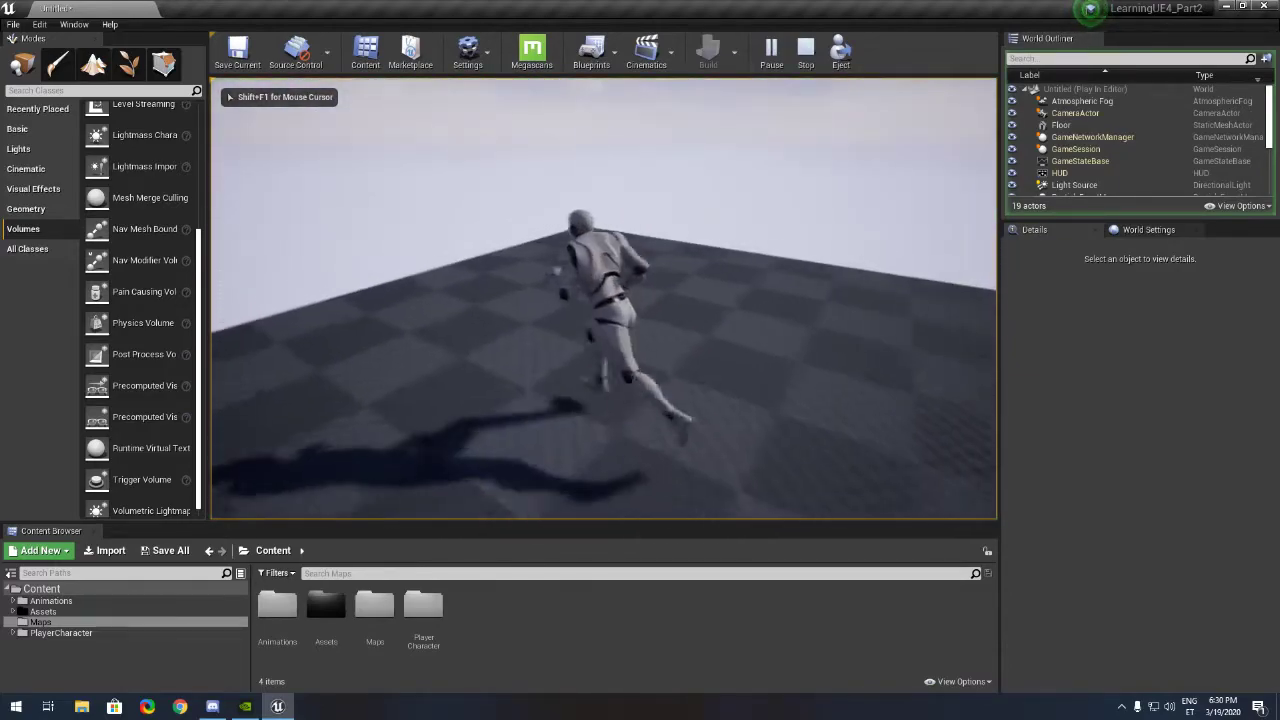
{"action": "key", "text": "d"}
{"action": "key", "text": "a"}
{"action": "key", "text": "d"}
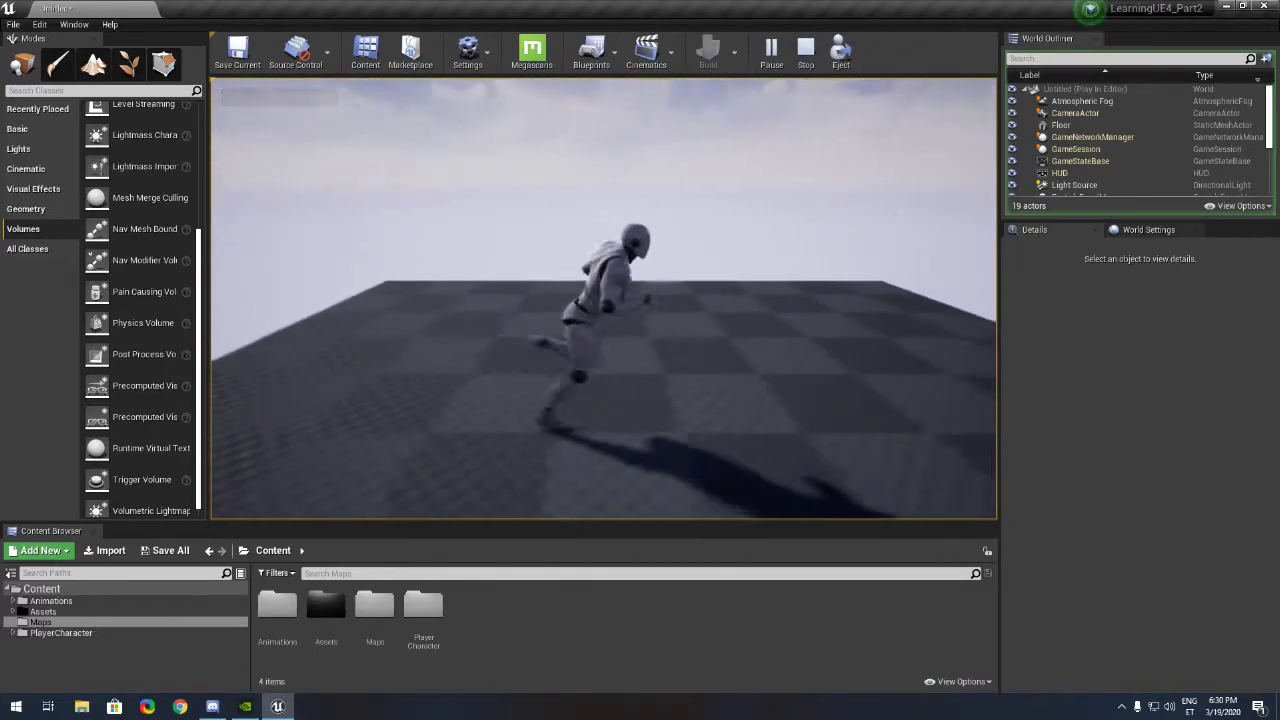
{"action": "key", "text": "Escape"}
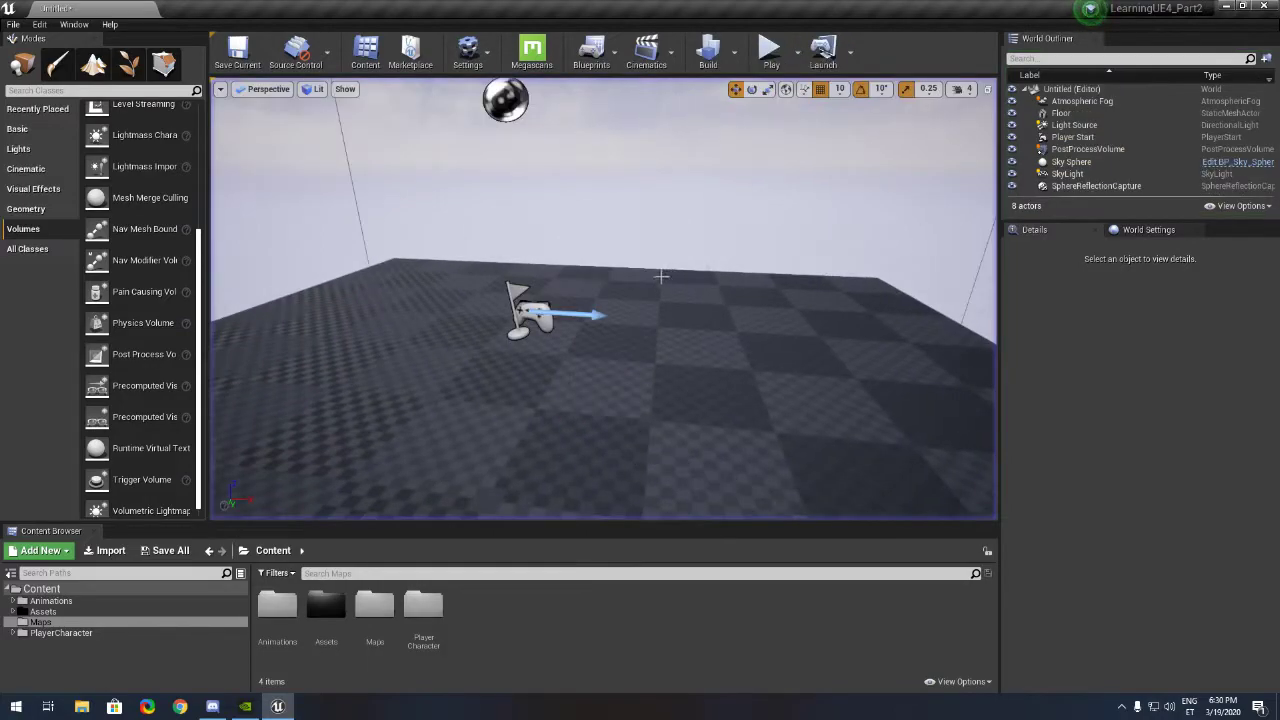
- Look through the subfolders of the Animations folder and return to the Content root
{"action": "key", "text": "s"}
{"action": "right_click_drag", "start_coordinate": [661, 276], "coordinate": [750, 320]}
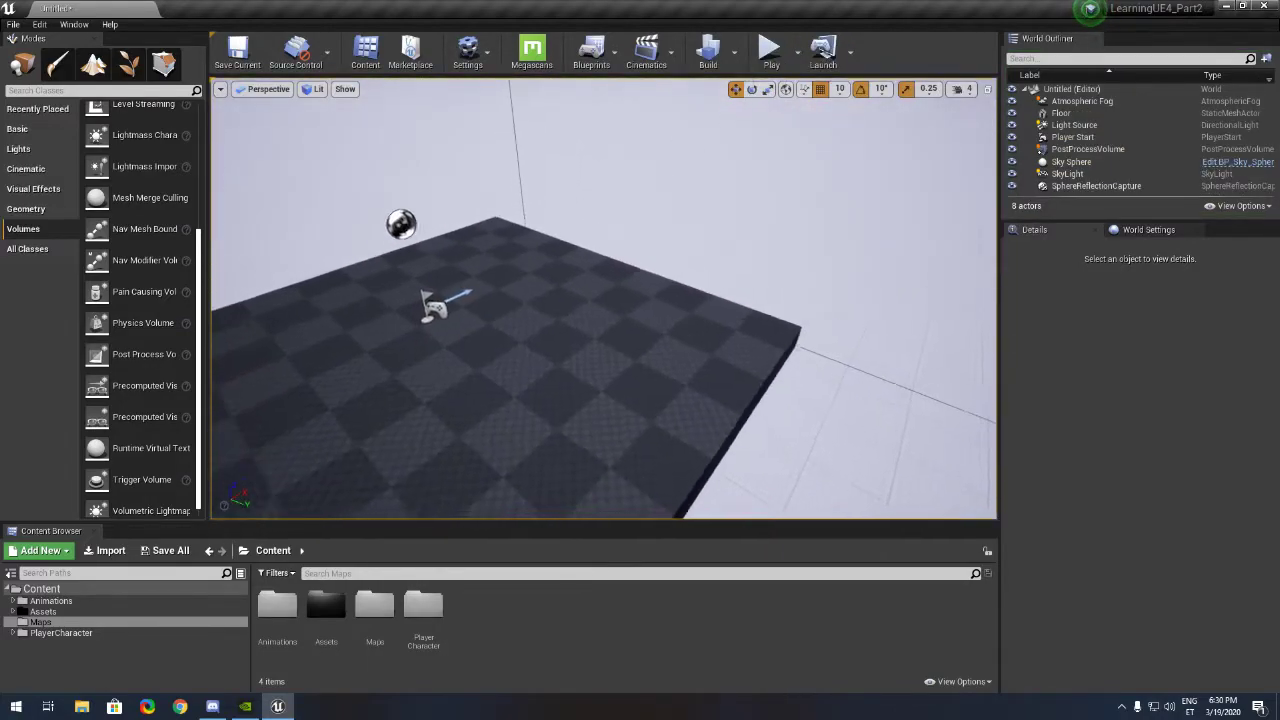
{"action": "right_click_drag", "start_coordinate": [620, 310], "coordinate": [645, 279]}
{"action": "double_click", "coordinate": [287, 613]}
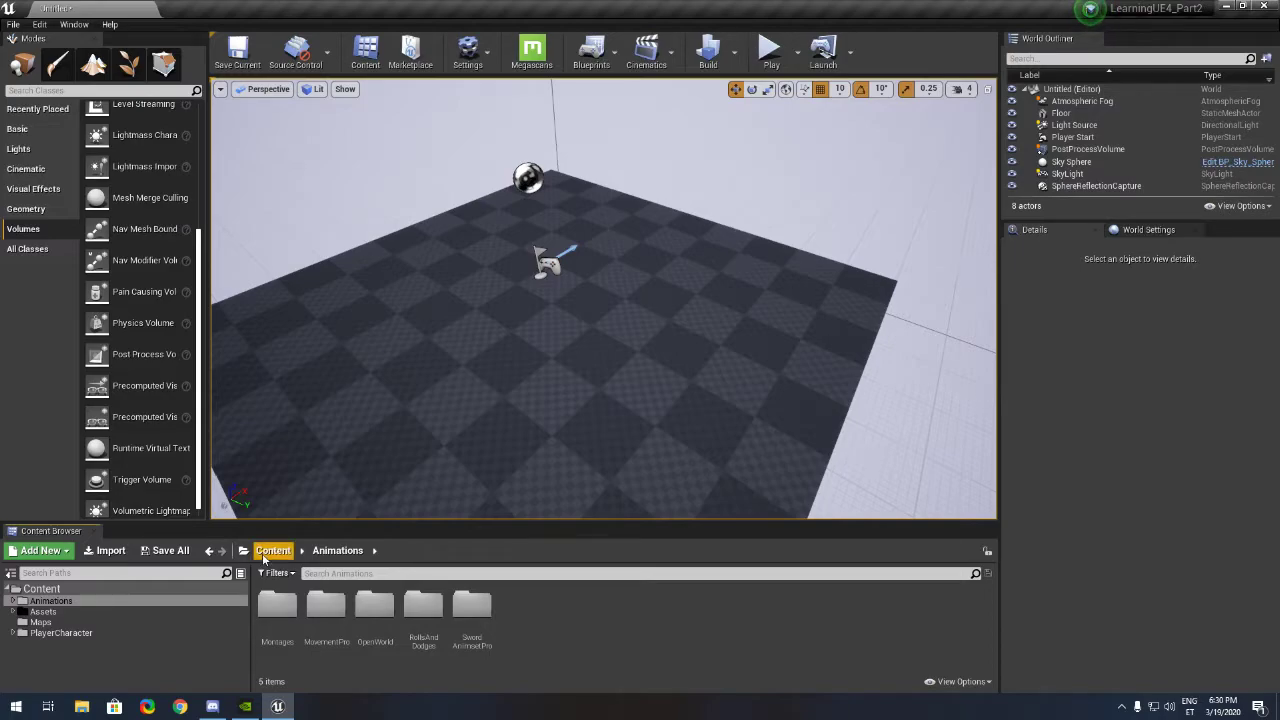
{"action": "mouse_move", "coordinate": [279, 706]}
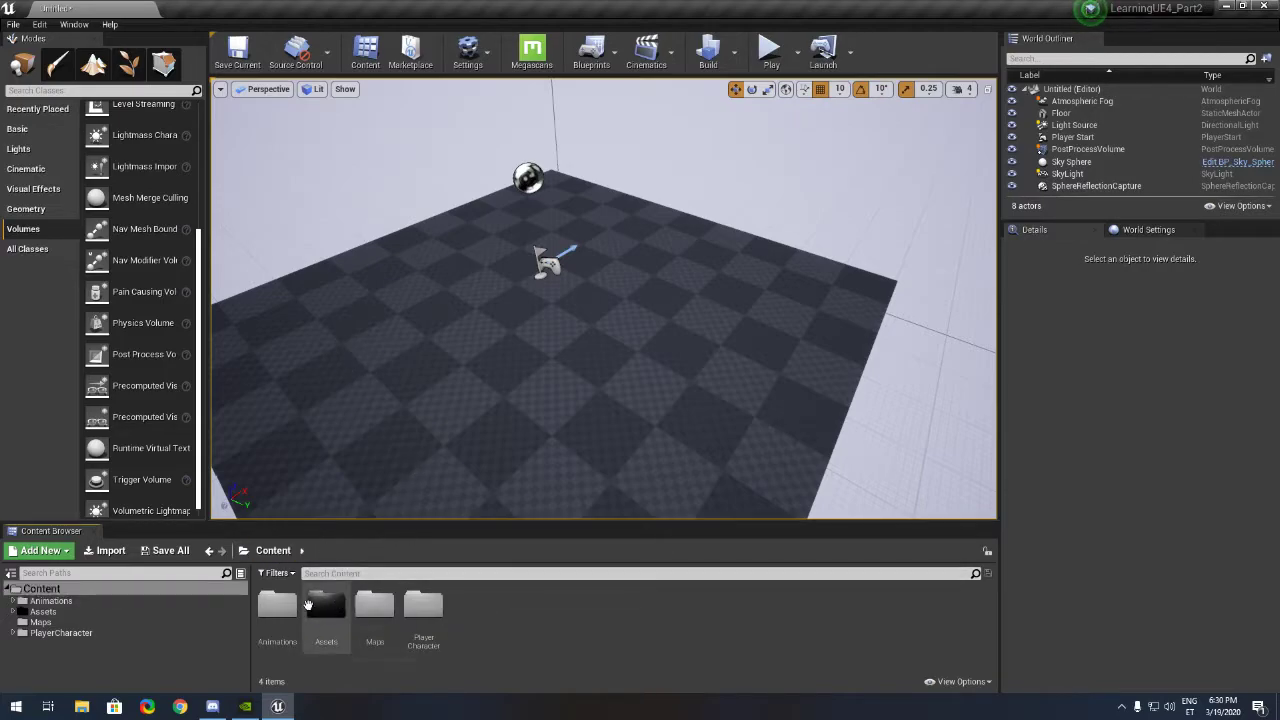
{"action": "left_click", "coordinate": [273, 550]}
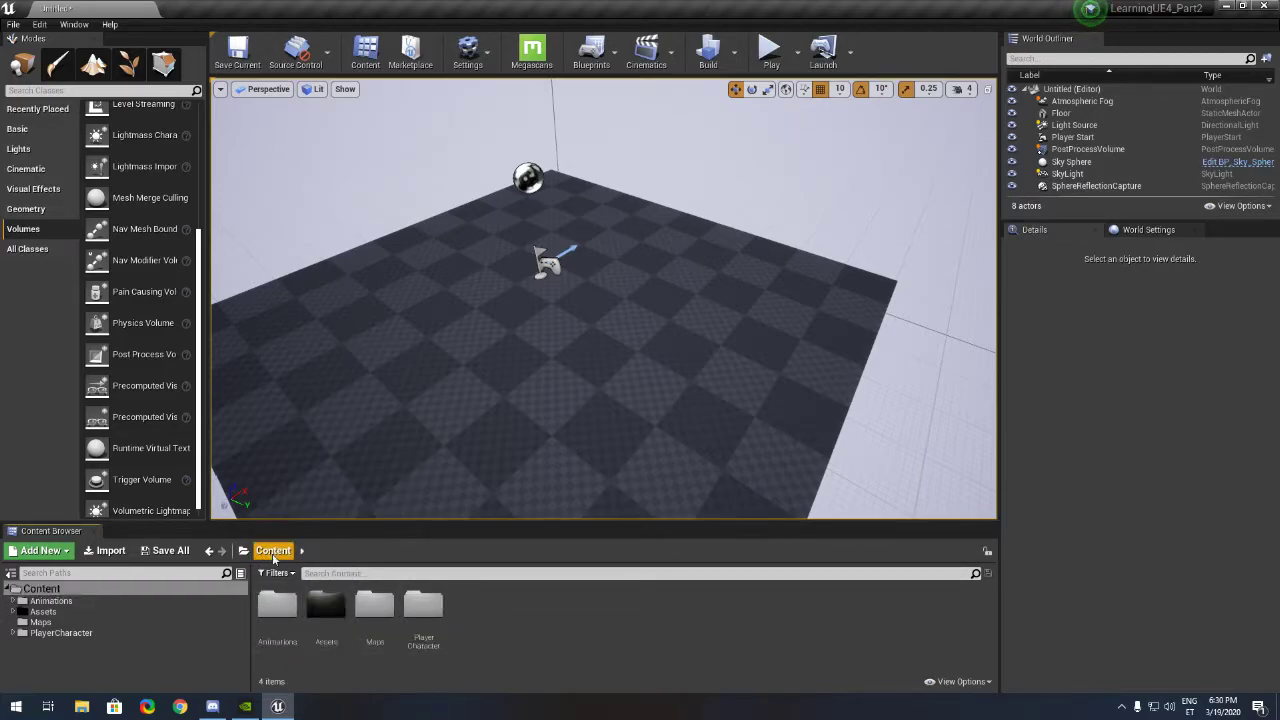
{"action": "right_click_drag", "start_coordinate": [431, 446], "coordinate": [560, 440]}
{"action": "right_click_drag", "start_coordinate": [470, 425], "coordinate": [400, 430]}
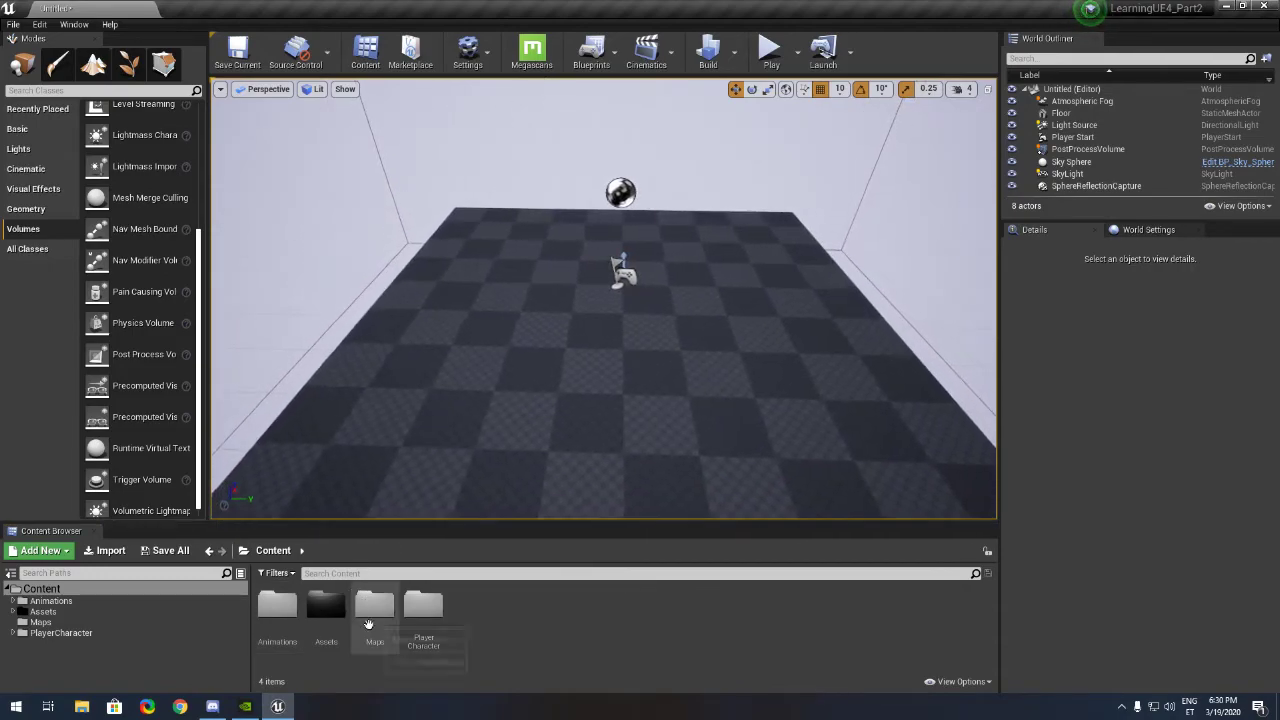
- Open the ThirdPerson_IdleRun_2D blend space from PlayerCharacter/Mannequin/Animations
{"action": "double_click", "coordinate": [423, 608]}
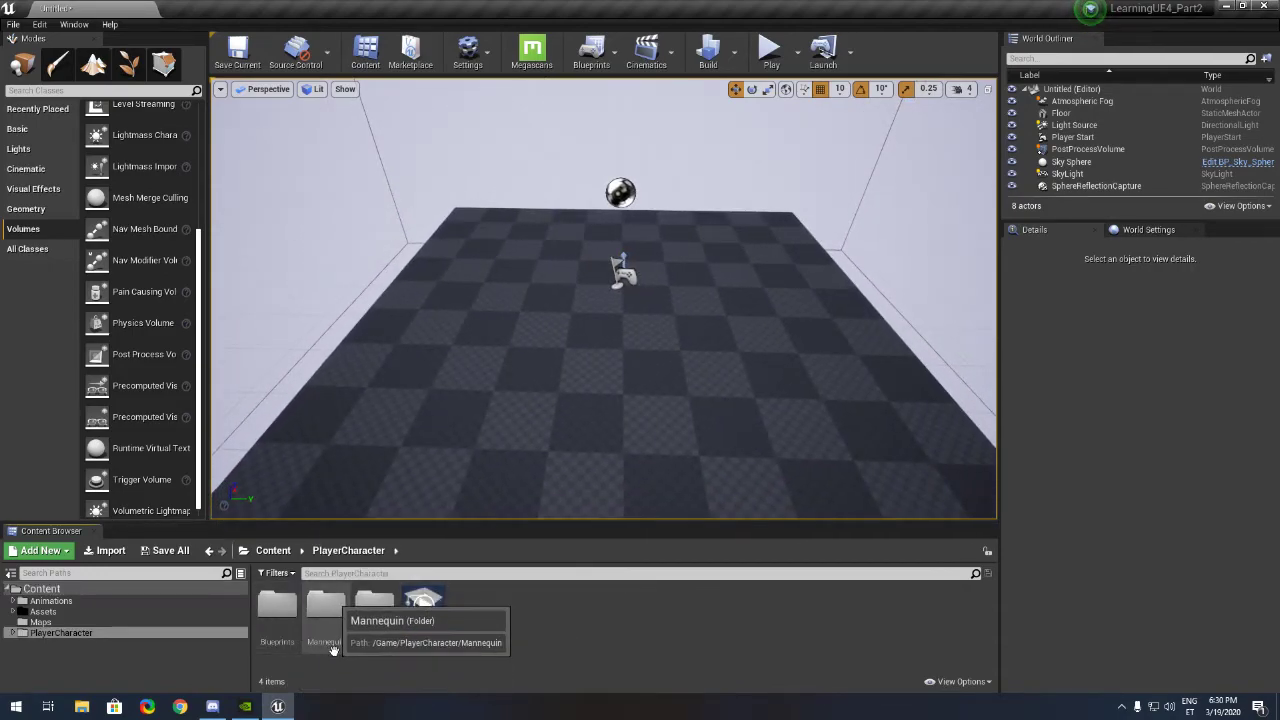
{"action": "left_click", "coordinate": [327, 630]}
{"action": "double_click", "coordinate": [327, 610]}
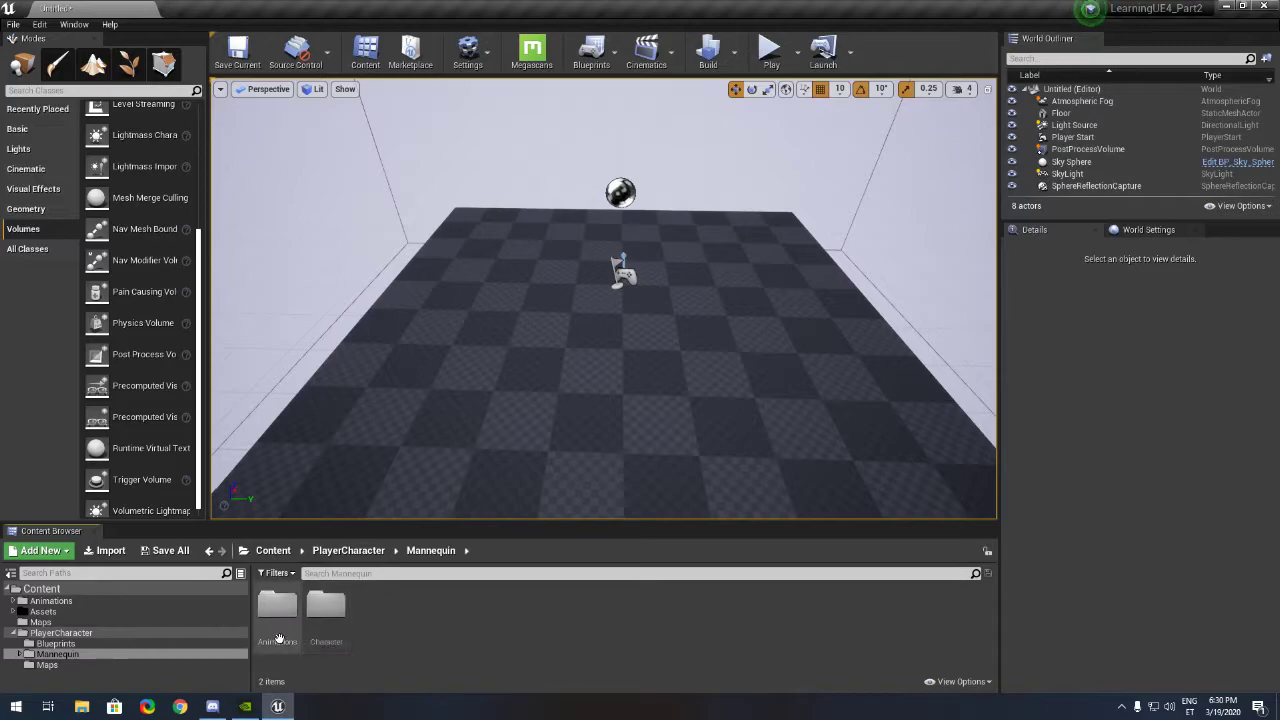
{"action": "double_click", "coordinate": [278, 608]}
{"action": "double_click", "coordinate": [316, 628]}
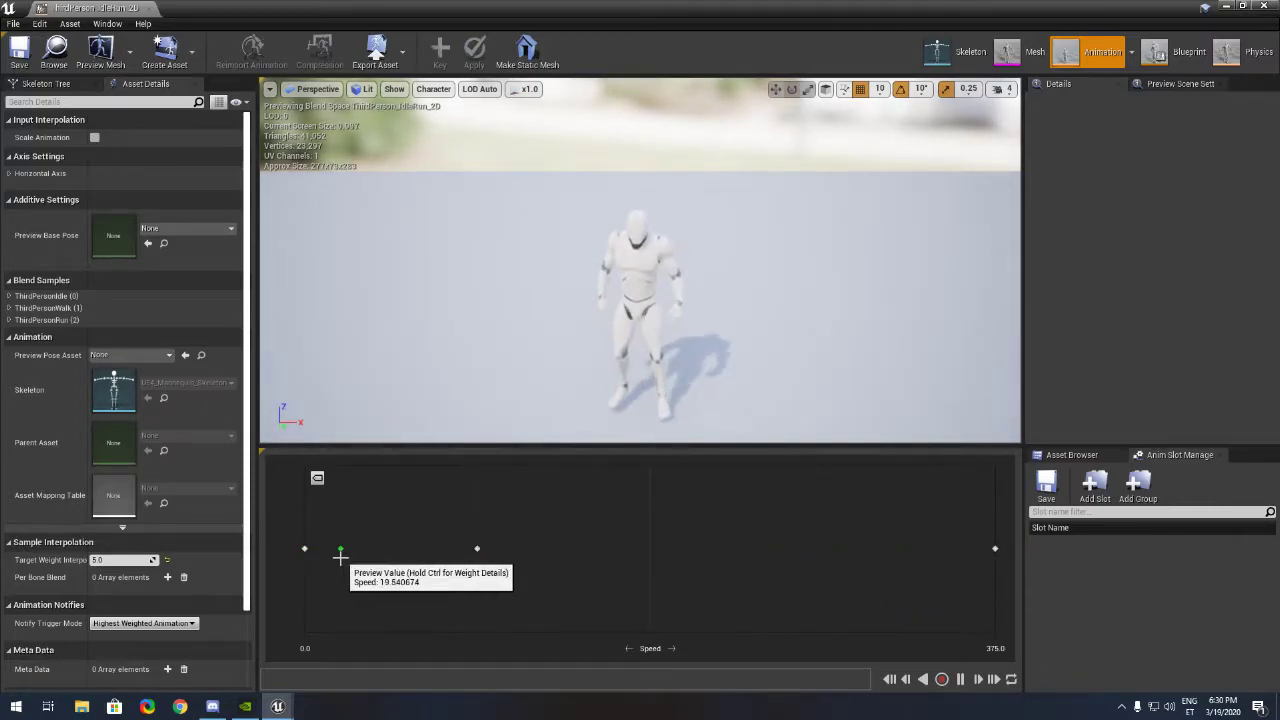
- Delete the idle, walk and run samples from the blend space's Speed graph
{"action": "key", "text": "Delete"}
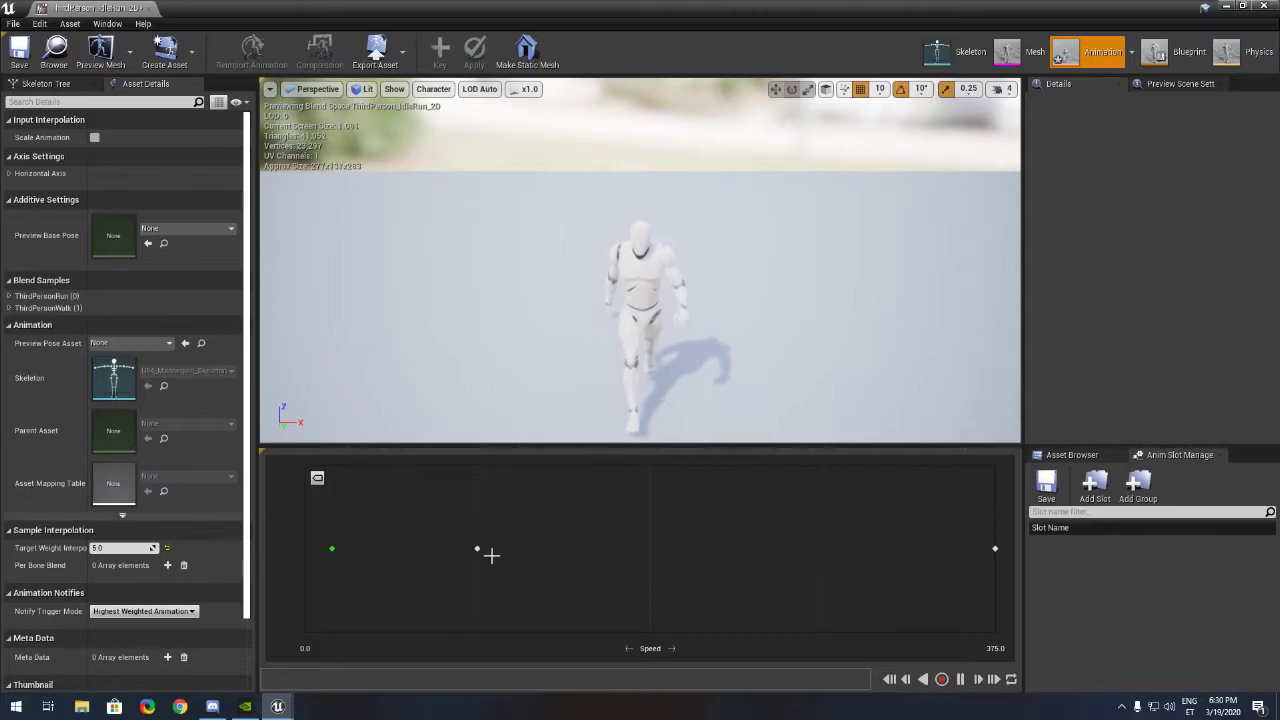
{"action": "left_click", "coordinate": [475, 548]}
{"action": "key", "text": "Delete"}
{"action": "left_click", "coordinate": [994, 545]}
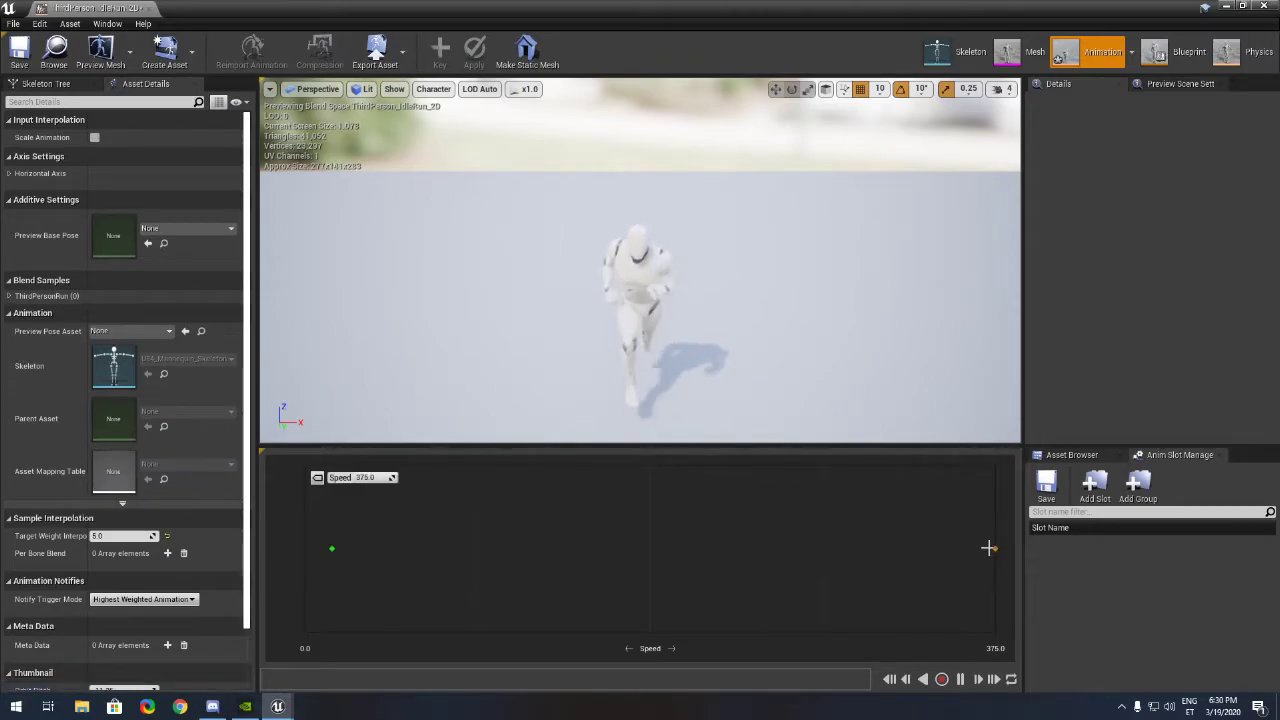
{"action": "key", "text": "Delete"}
- Dock the blend space editor beside the level editor, and show the Animations/MovementPro/InPlace folder in an enlarged Content Browser
{"action": "left_click_drag", "start_coordinate": [114, 6], "coordinate": [234, 7]}
{"action": "left_click", "coordinate": [100, 8]}
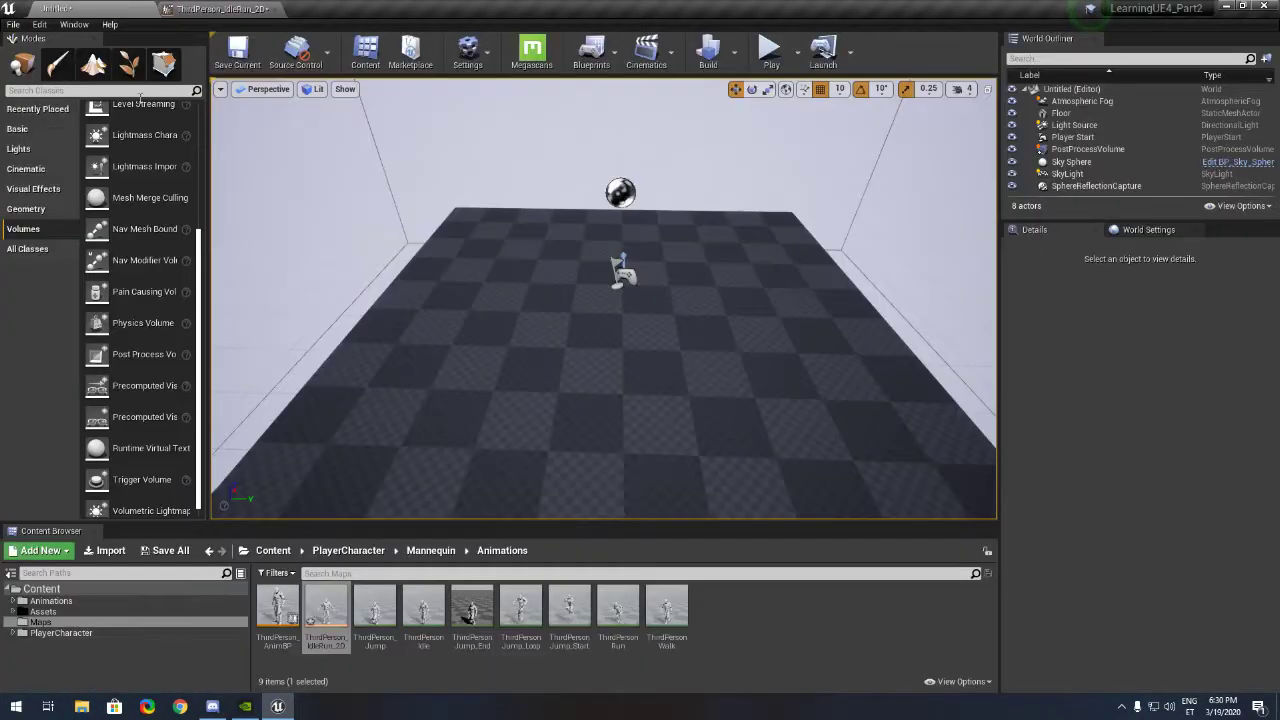
{"action": "left_click", "coordinate": [289, 558]}
{"action": "double_click", "coordinate": [277, 610]}
{"action": "left_click", "coordinate": [345, 650]}
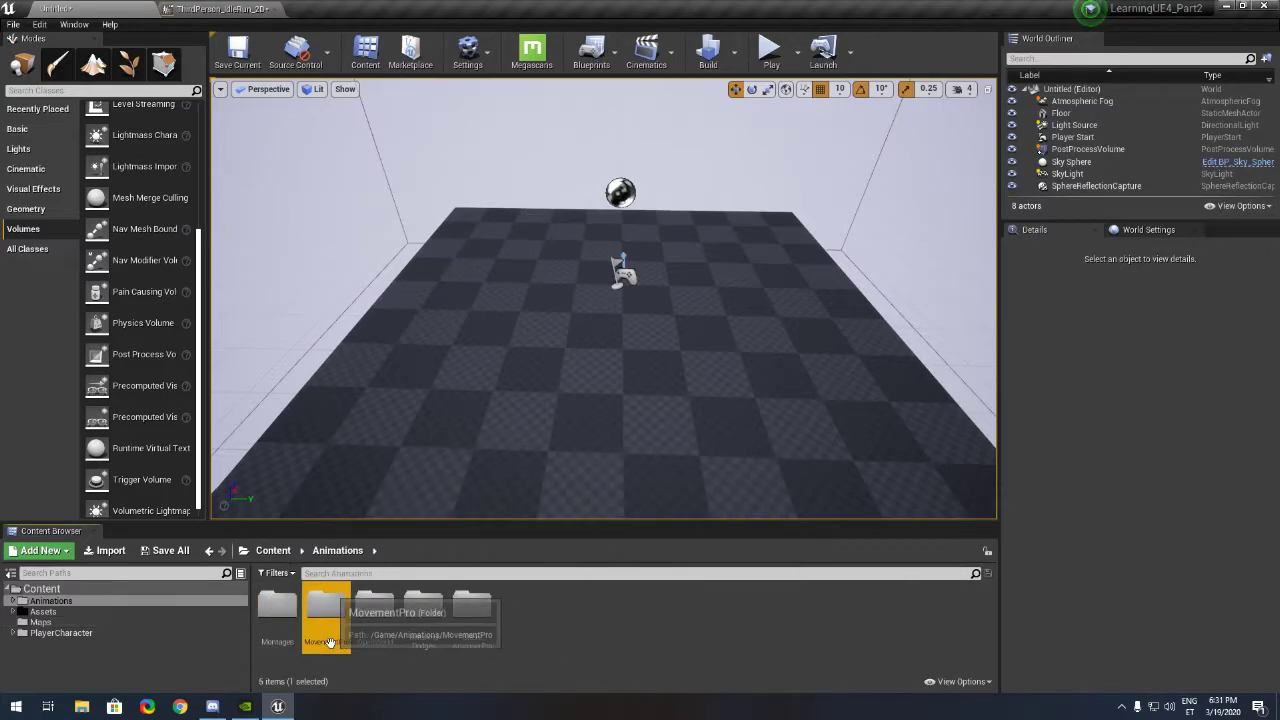
{"action": "double_click", "coordinate": [330, 625]}
{"action": "double_click", "coordinate": [323, 610]}
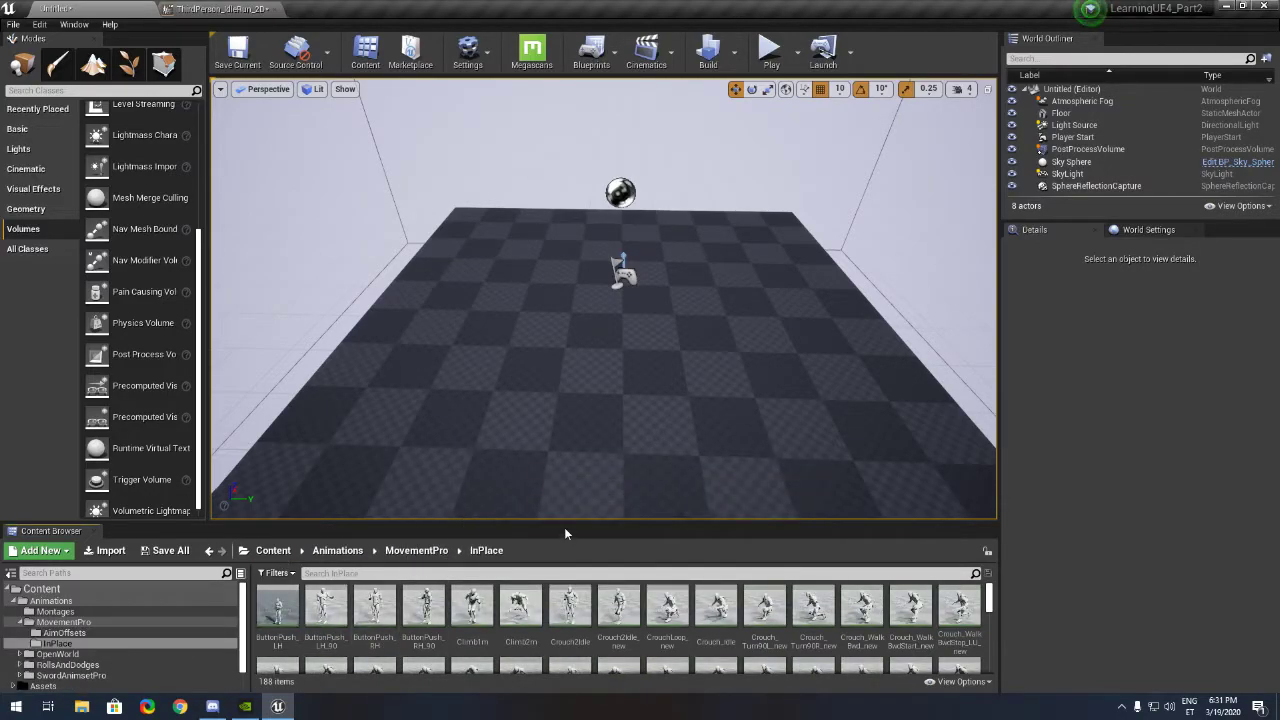
{"action": "left_click_drag", "start_coordinate": [570, 522], "coordinate": [570, 466]}
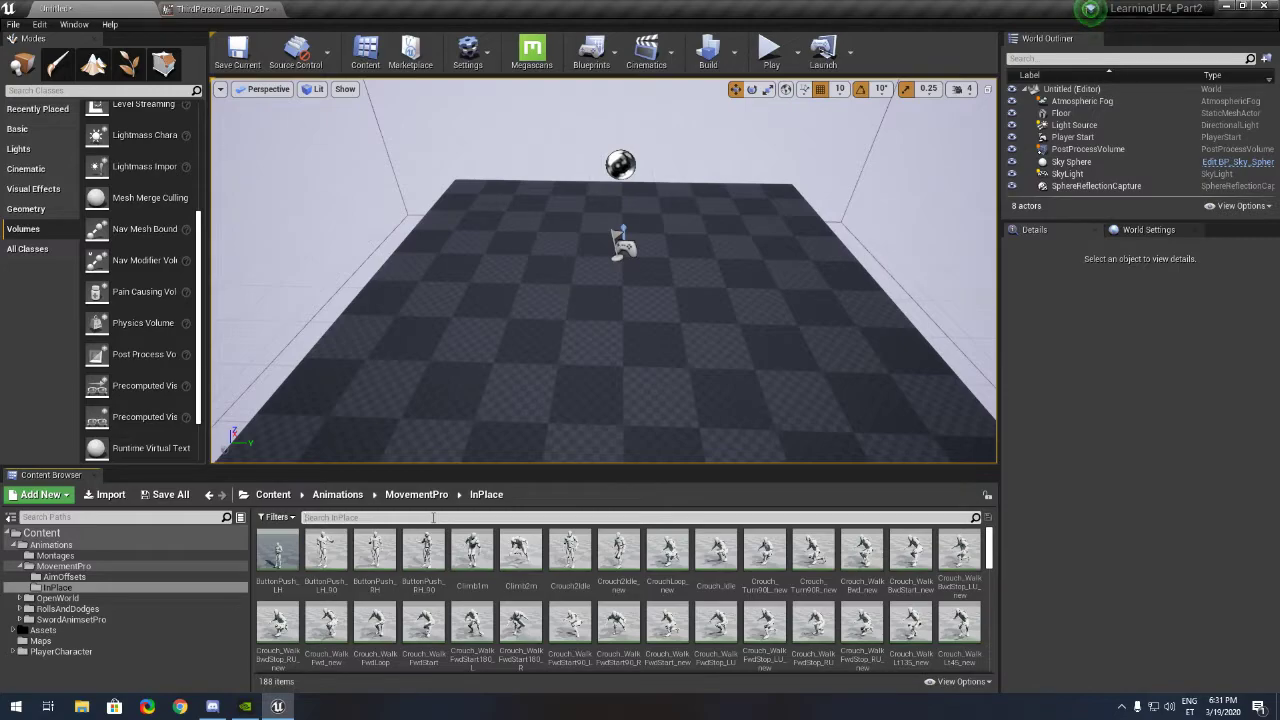
- Filter the InPlace animations by "Walk F"
{"action": "left_click", "coordinate": [433, 517]}
{"action": "type", "text": "Walk Forwa"}
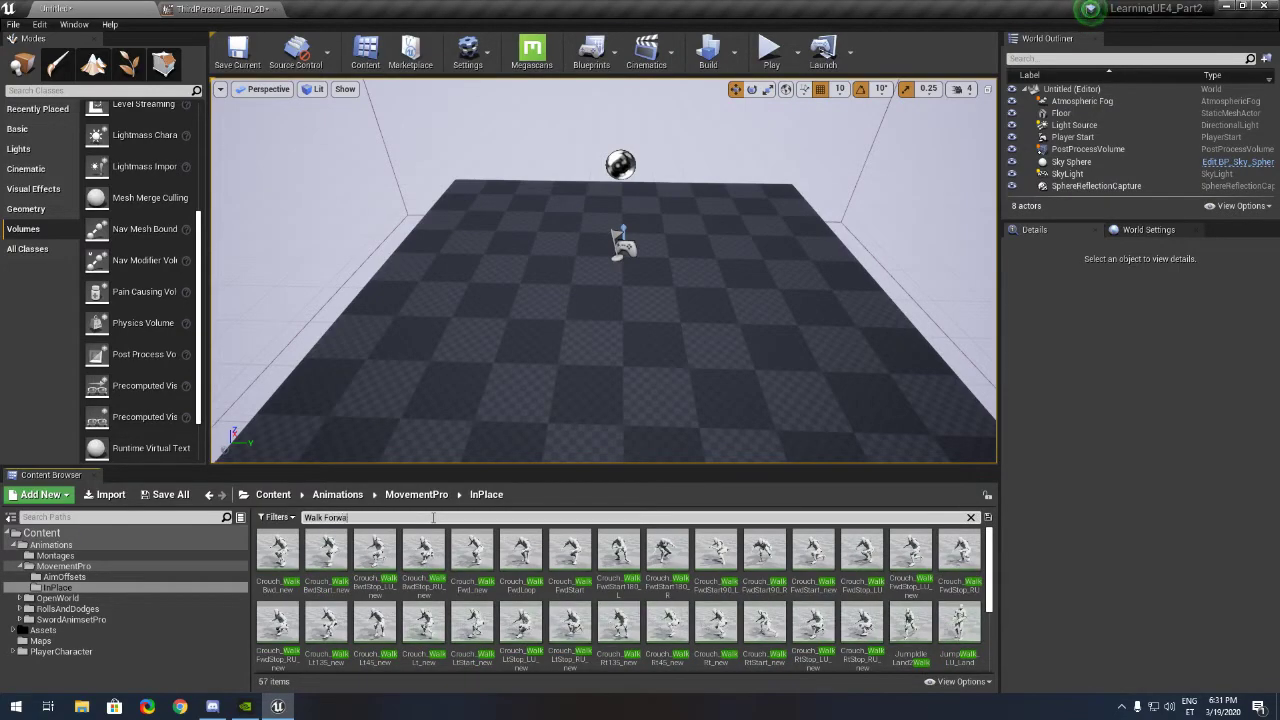
{"action": "type", "text": "or"}
{"action": "key", "text": "BackSpace"}
{"action": "key", "text": "BackSpace"}
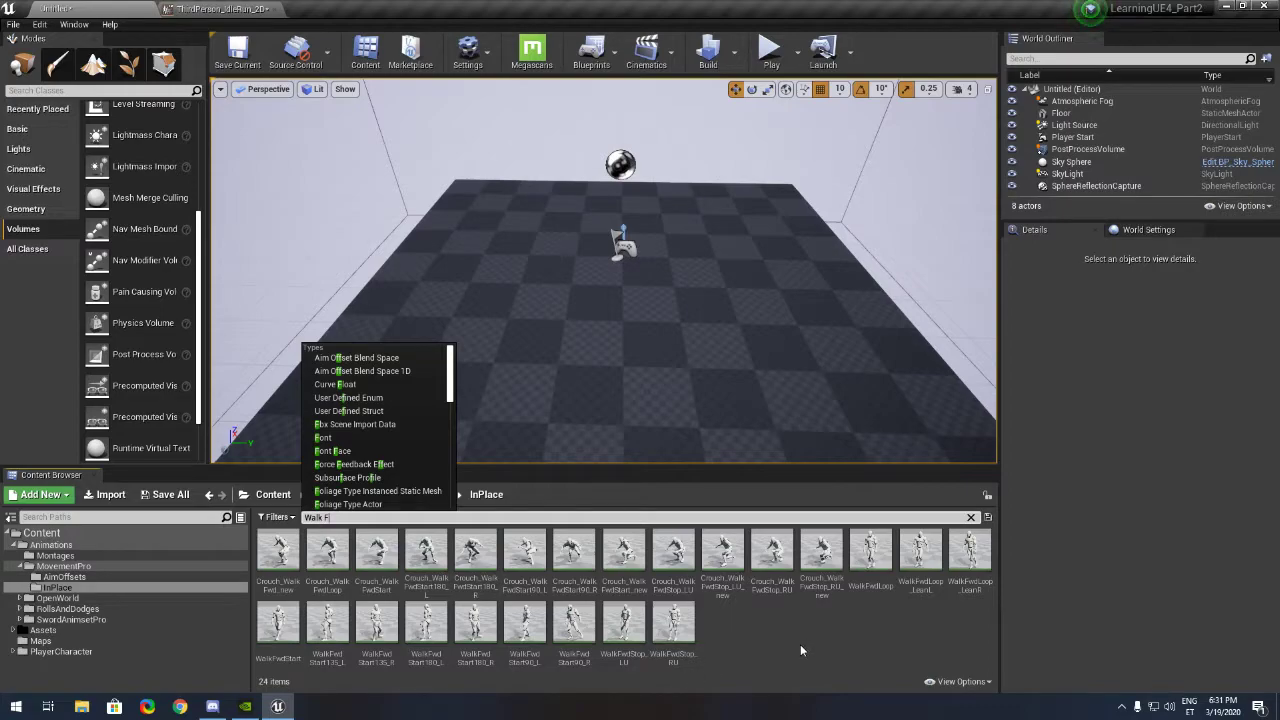
- Open WalkFwdLoop and retarget it to the UE4_Mannequin_Skeleton in the PlayerCharacter folder
{"action": "double_click", "coordinate": [870, 552]}
{"action": "left_click", "coordinate": [730, 397]}
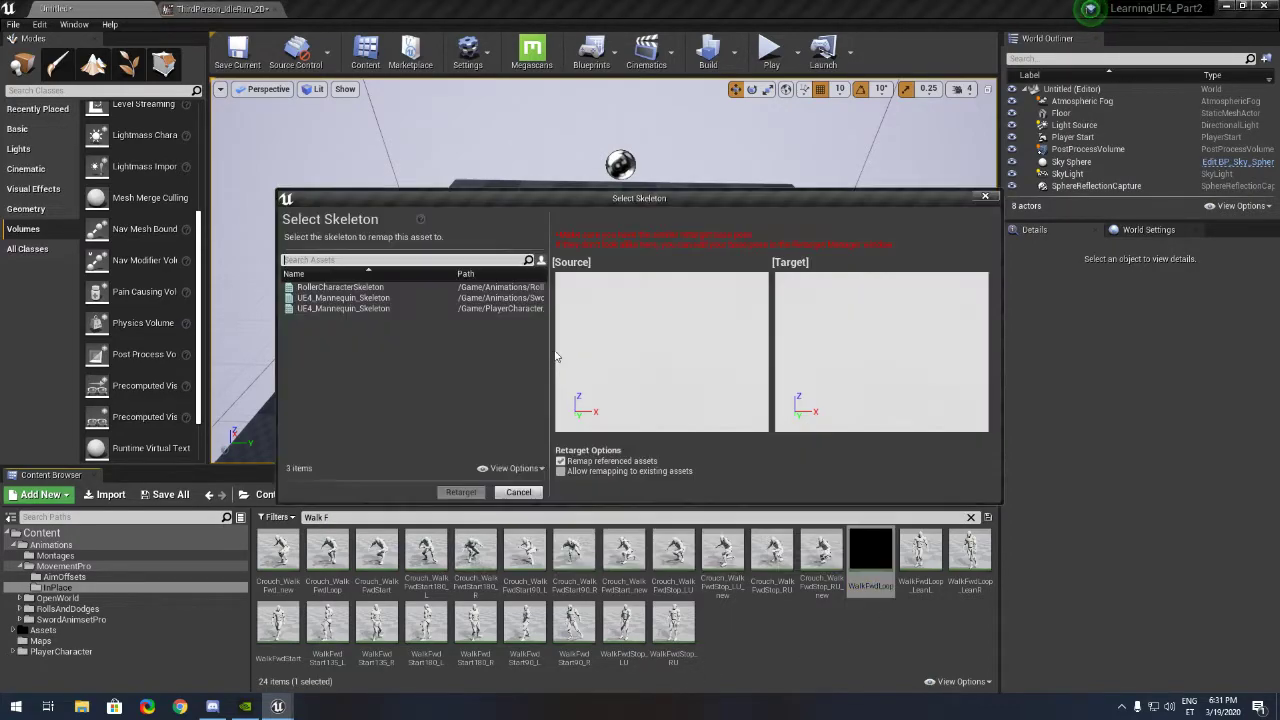
{"action": "left_click", "coordinate": [422, 308]}
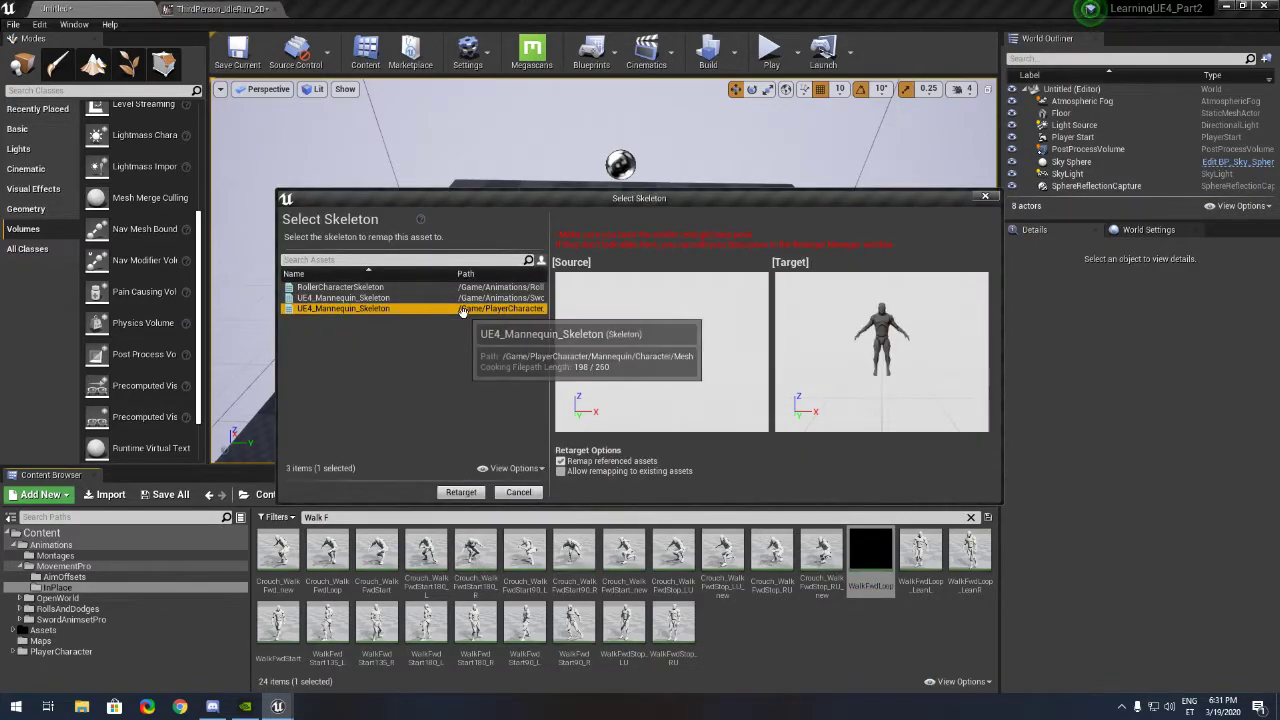
{"action": "left_click", "coordinate": [472, 497]}
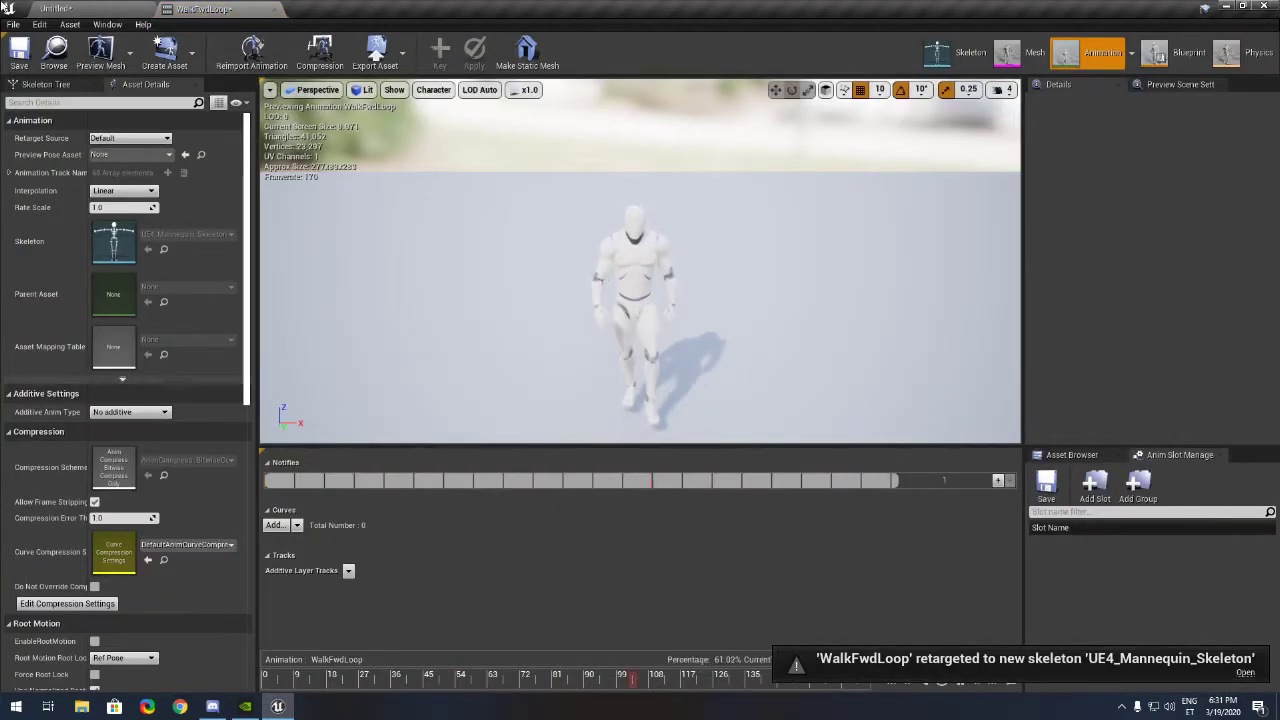
- Find the Idle animation in the InPlace folder and retarget it to the PlayerCharacter folder's UE4_Mannequin_Skeleton
{"action": "left_click", "coordinate": [55, 8]}
{"action": "left_click", "coordinate": [384, 517]}
{"action": "type", "text": "Id"}
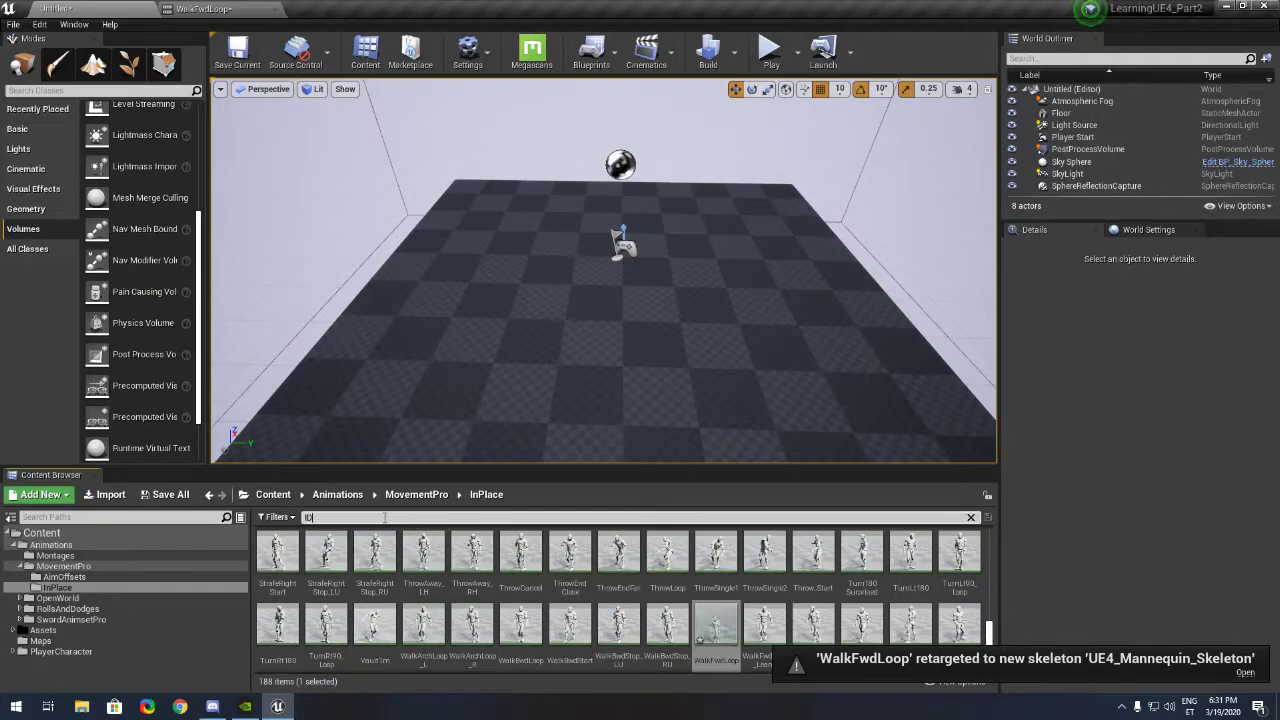
{"action": "type", "text": "le"}
{"action": "double_click", "coordinate": [574, 555]}
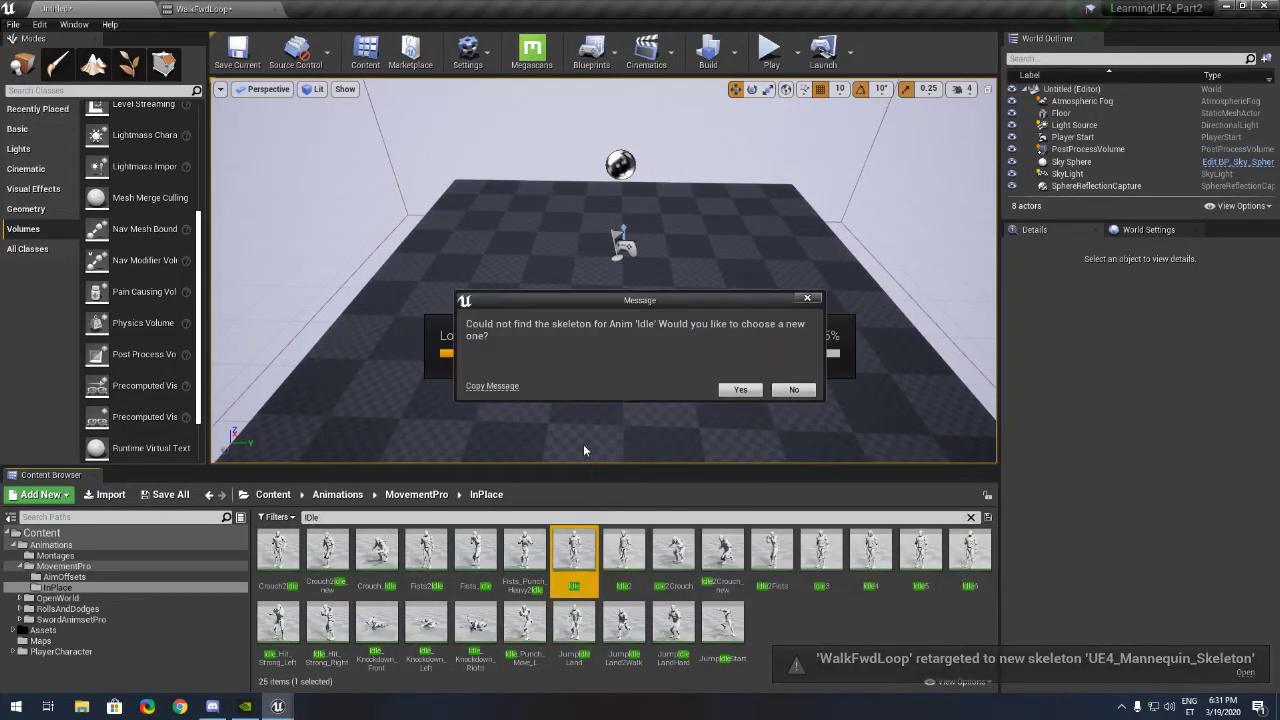
{"action": "left_click", "coordinate": [737, 390]}
{"action": "left_click", "coordinate": [378, 309]}
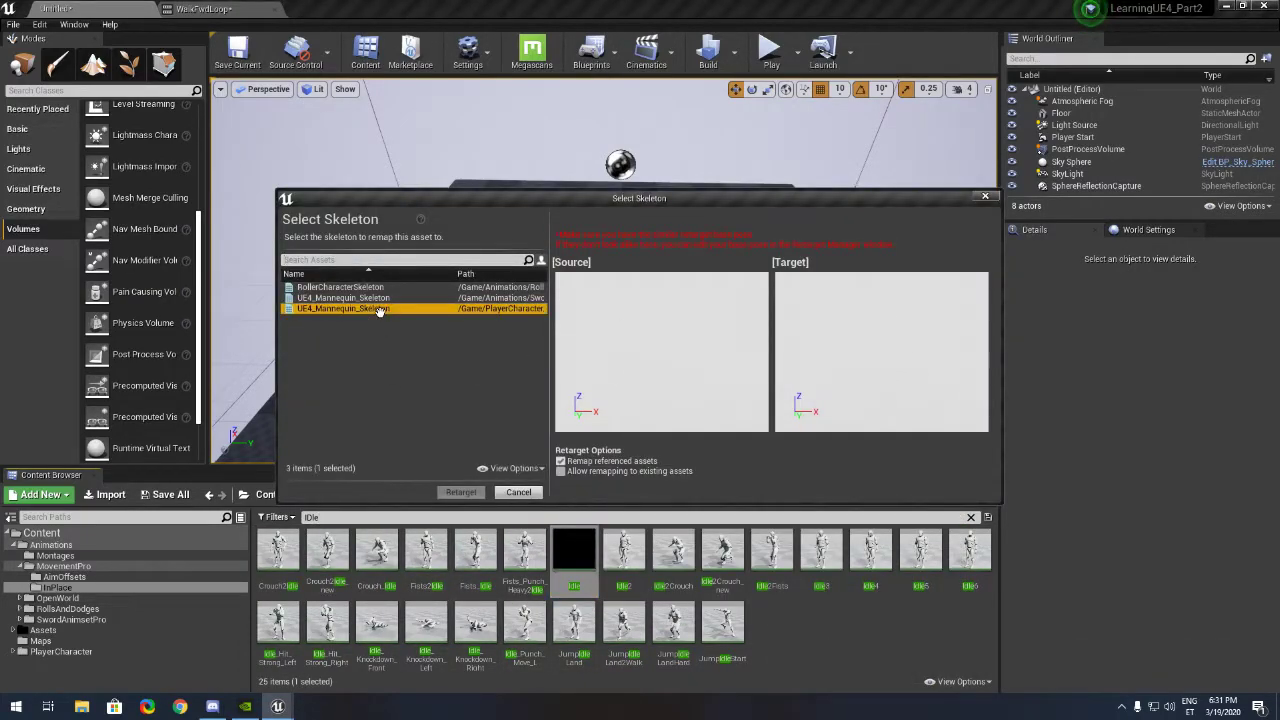
{"action": "left_click", "coordinate": [458, 491]}
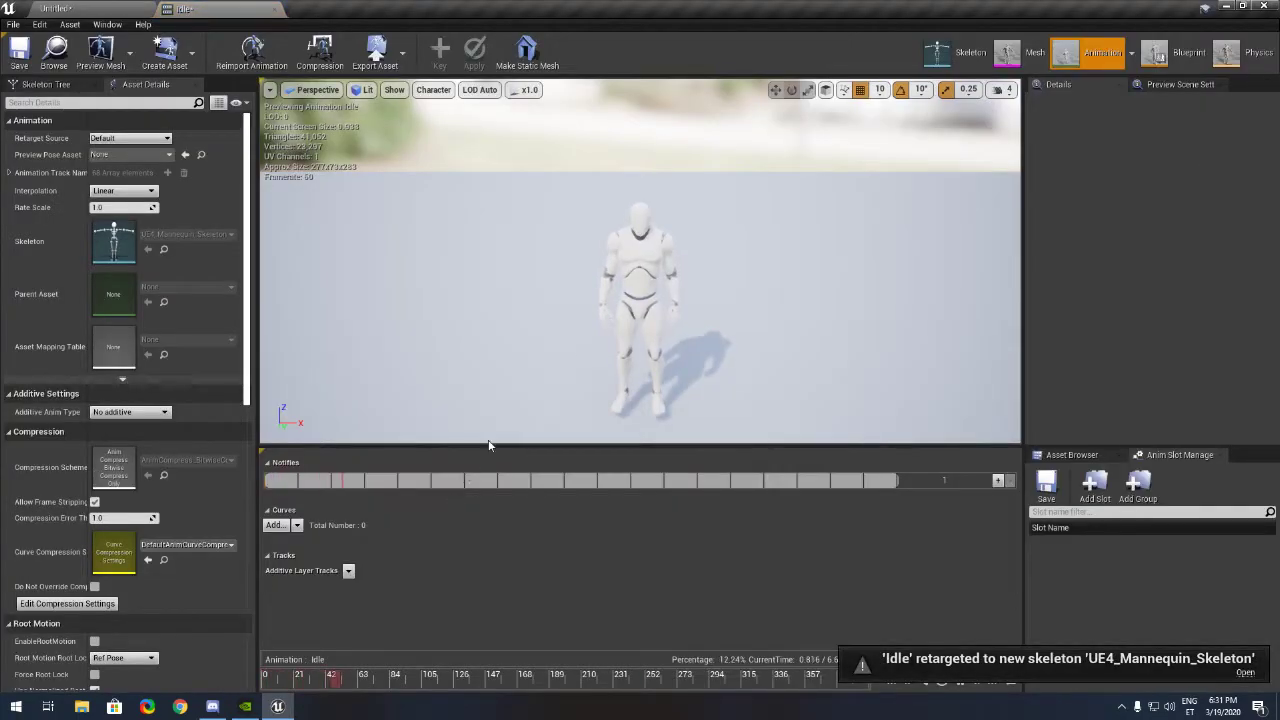
- Return to the level editor and filter the InPlace animations by "Run fwd"
{"action": "left_click", "coordinate": [8, 9]}
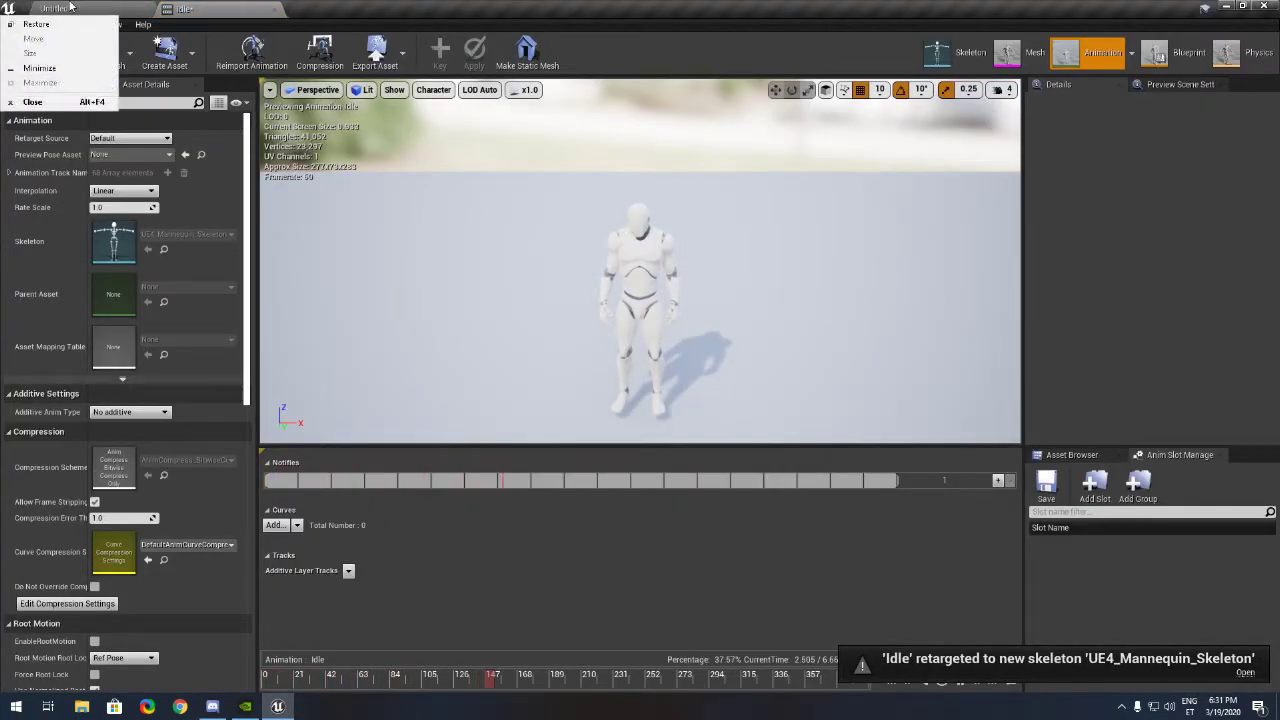
{"action": "left_click", "coordinate": [56, 8]}
{"action": "left_click", "coordinate": [543, 517]}
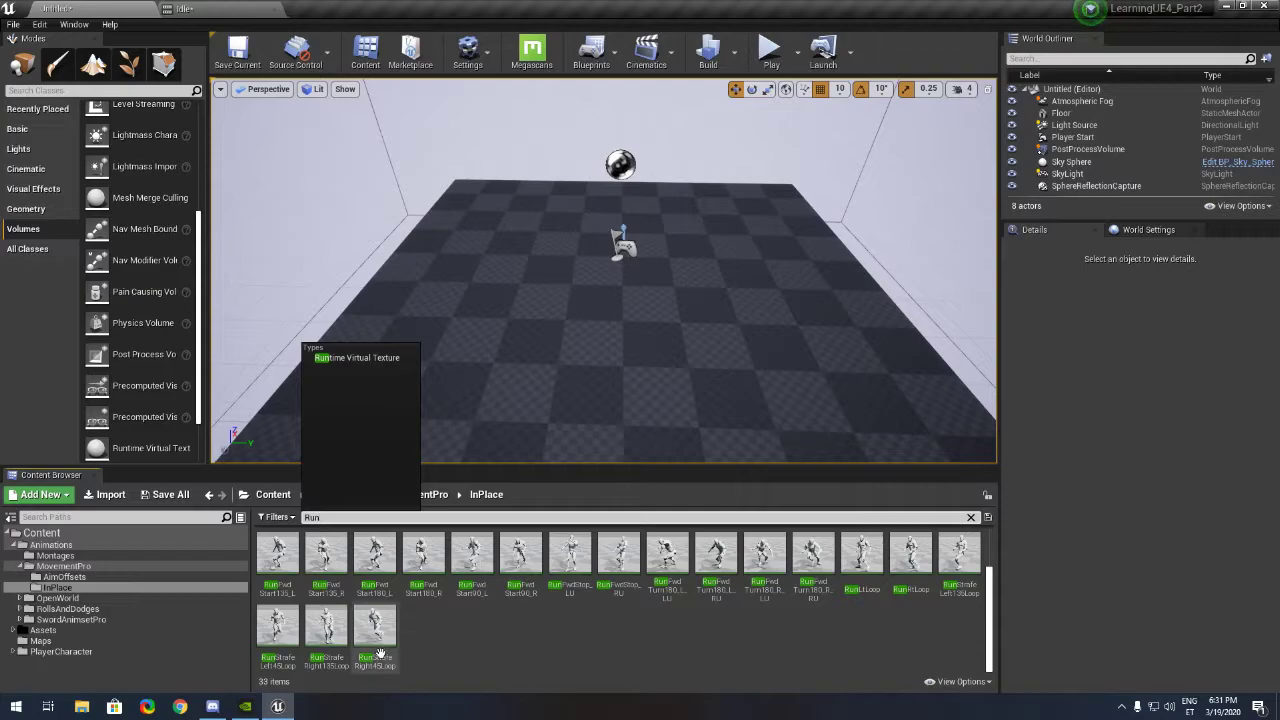
{"action": "left_click", "coordinate": [472, 558]}
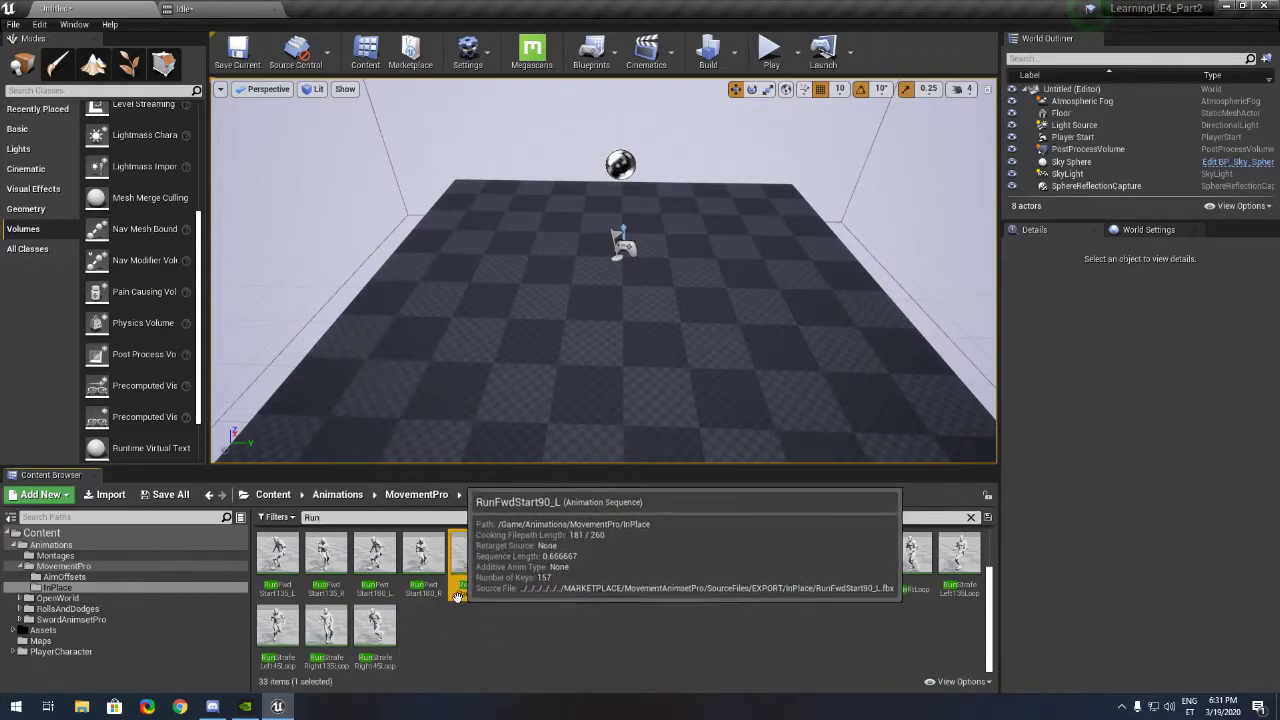
{"action": "left_click", "coordinate": [452, 517]}
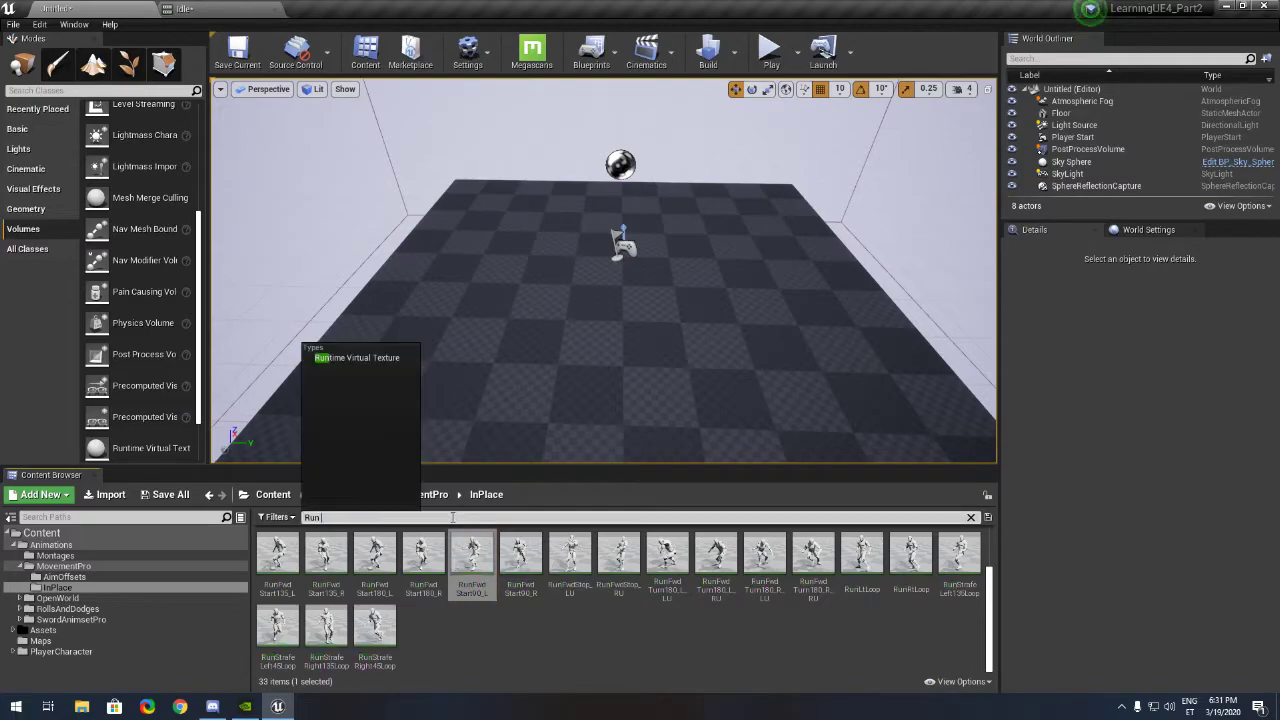
{"action": "type", "text": "fwd"}
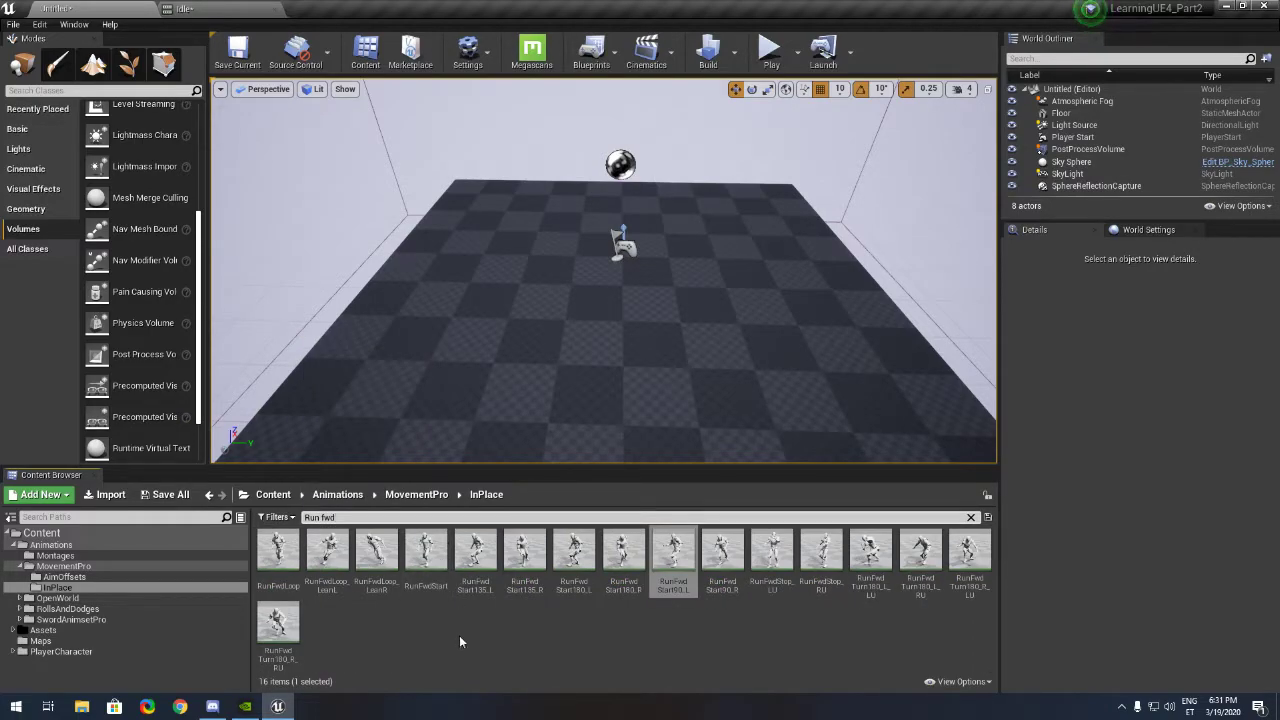
- Open RunFwdLoop and retarget it to the UE4_Mannequin_Skeleton in the PlayerCharacter folder
{"action": "double_click", "coordinate": [278, 550]}
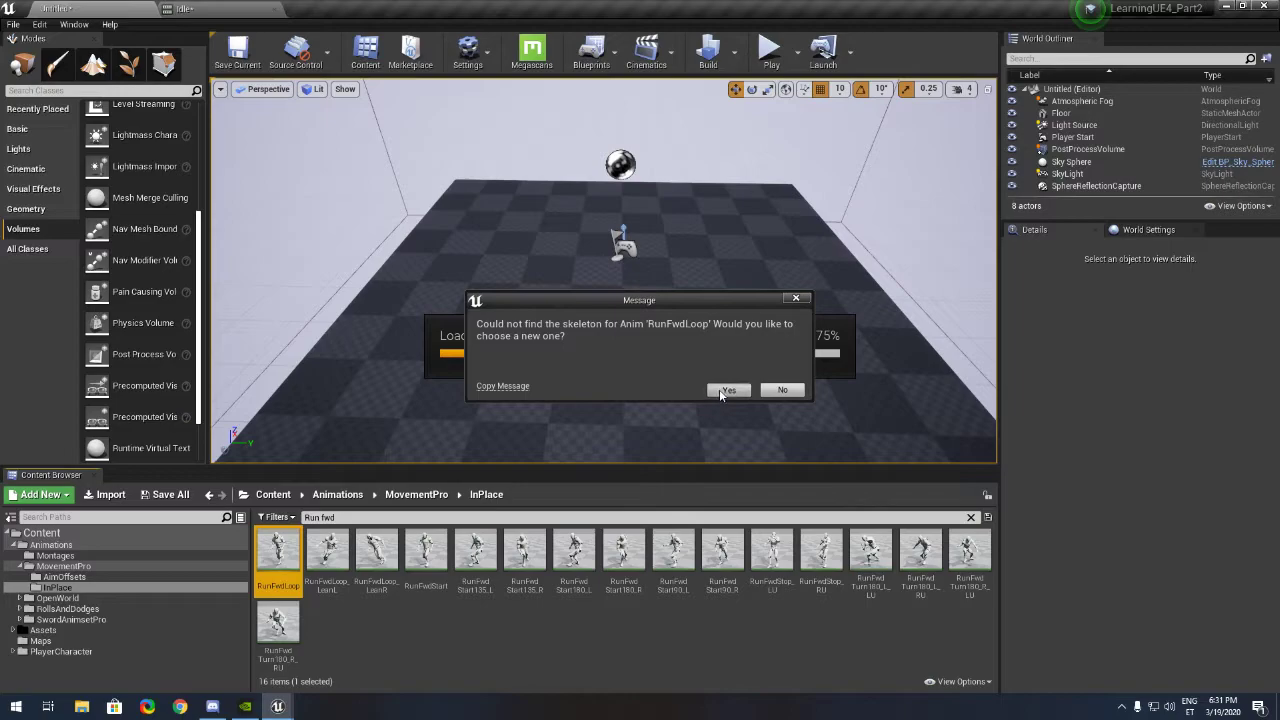
{"action": "left_click", "coordinate": [725, 389]}
{"action": "left_click", "coordinate": [340, 308]}
{"action": "left_click", "coordinate": [464, 494]}
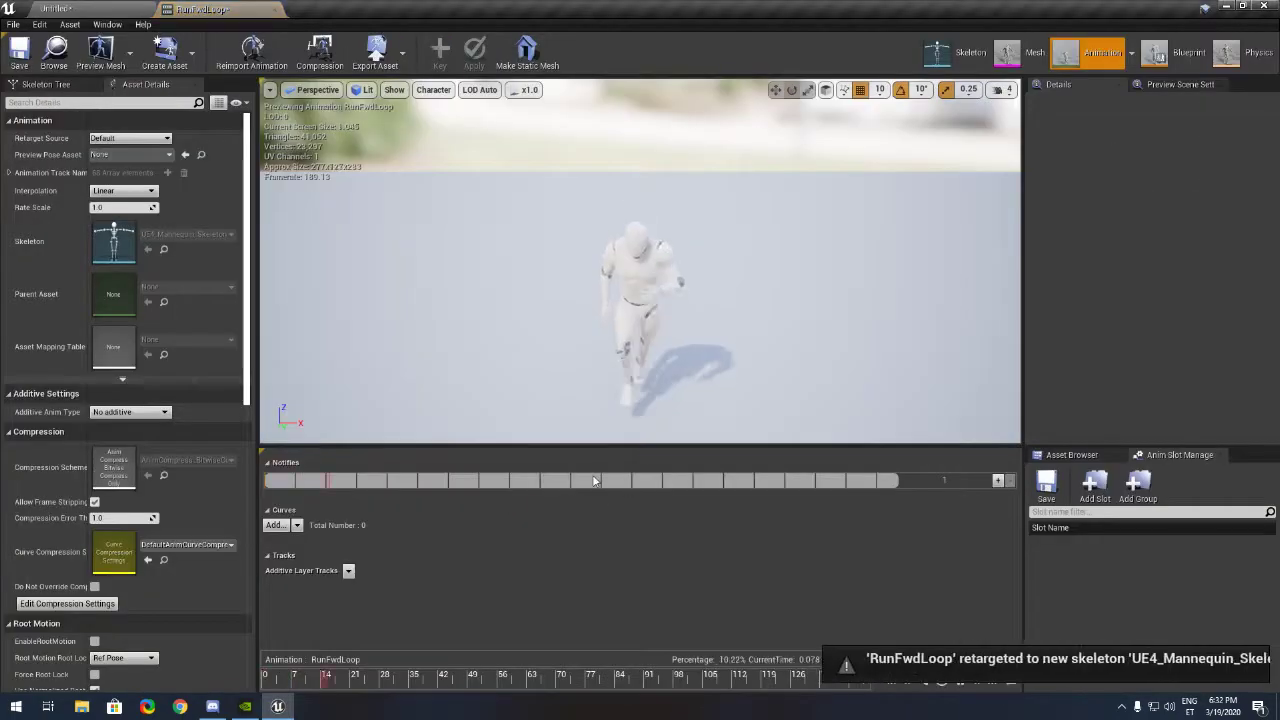
{"action": "left_click", "coordinate": [128, 8]}
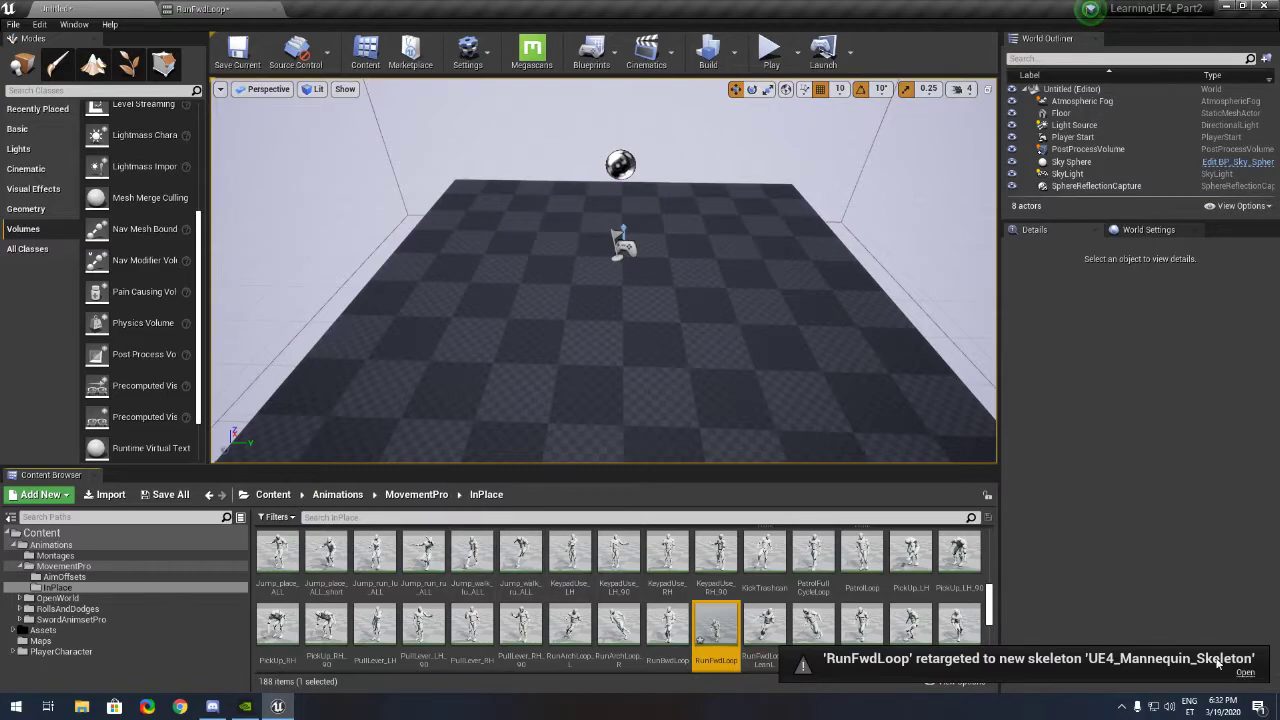
{"action": "scroll", "coordinate": [833, 611], "scroll_direction": "down", "scroll_amount": 1}
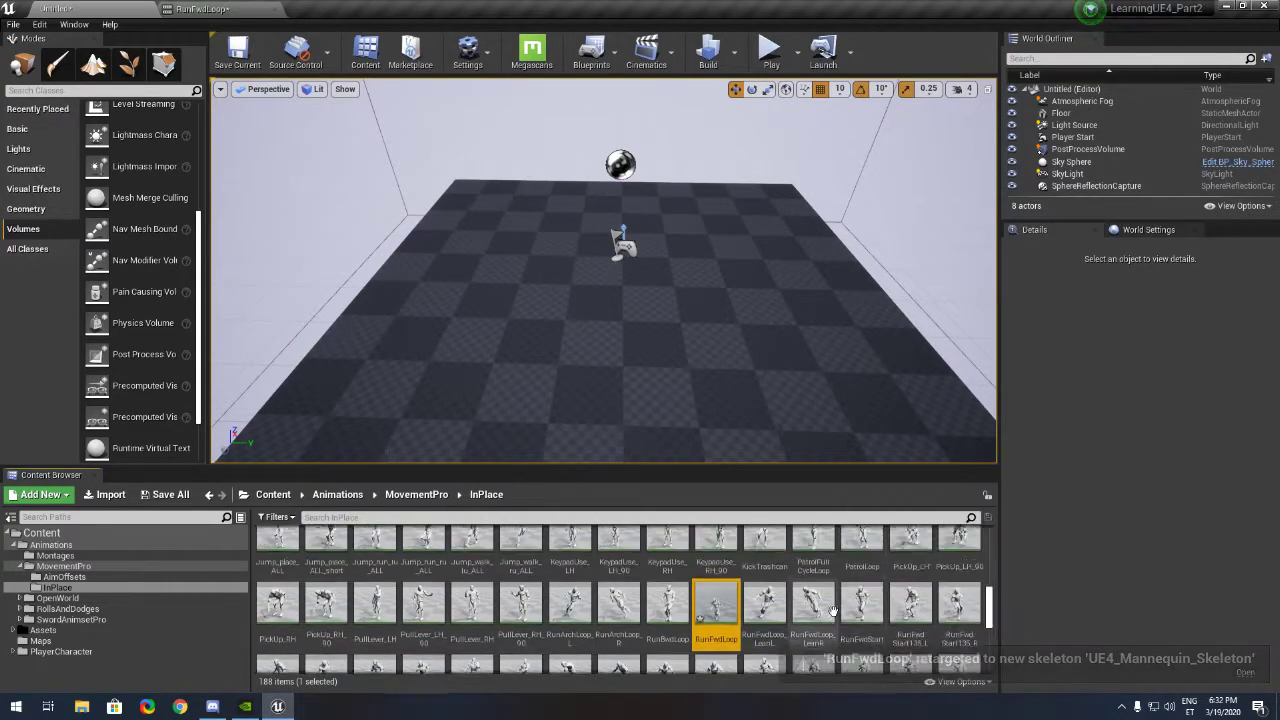
{"action": "scroll", "coordinate": [833, 611], "scroll_direction": "up", "scroll_amount": 2}
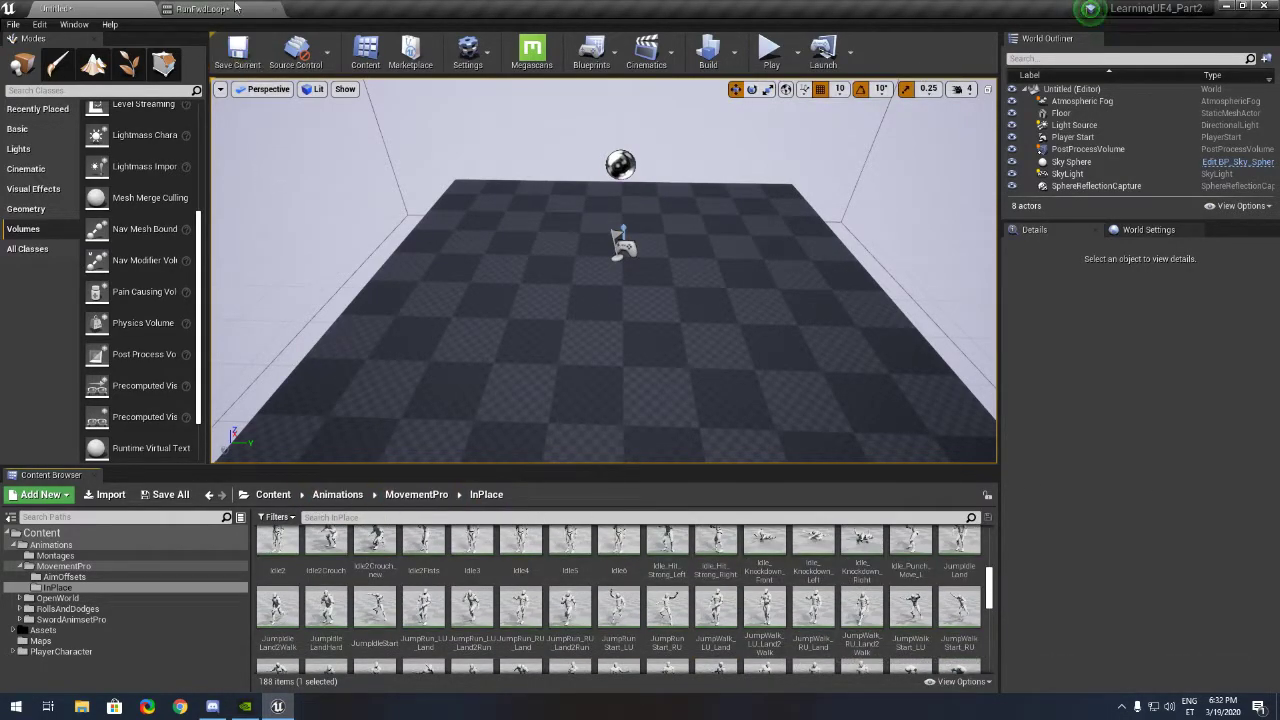
{"action": "left_click", "coordinate": [235, 8]}
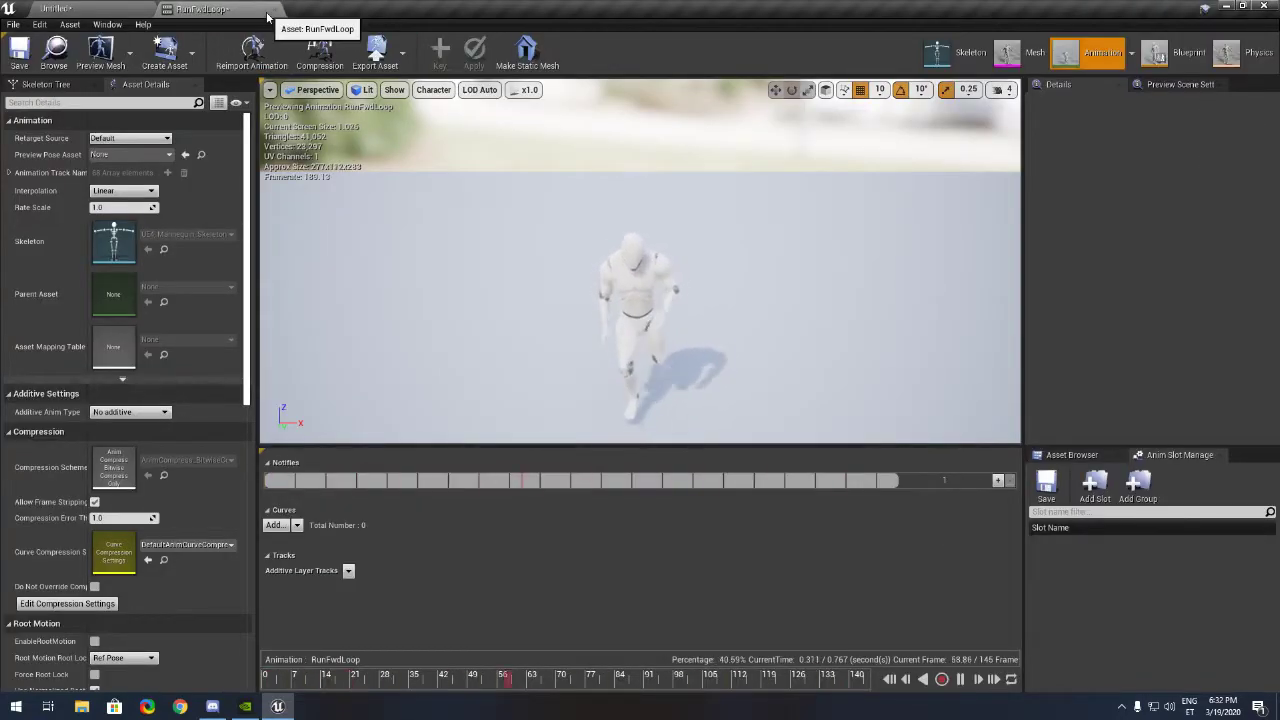
- Open the ThirdPerson_IdleRun_2D blend space from the Animations folder under PlayerCharacter's Mannequin folder
{"action": "left_click", "coordinate": [55, 8]}
{"action": "left_click", "coordinate": [273, 494]}
{"action": "double_click", "coordinate": [394, 570]}
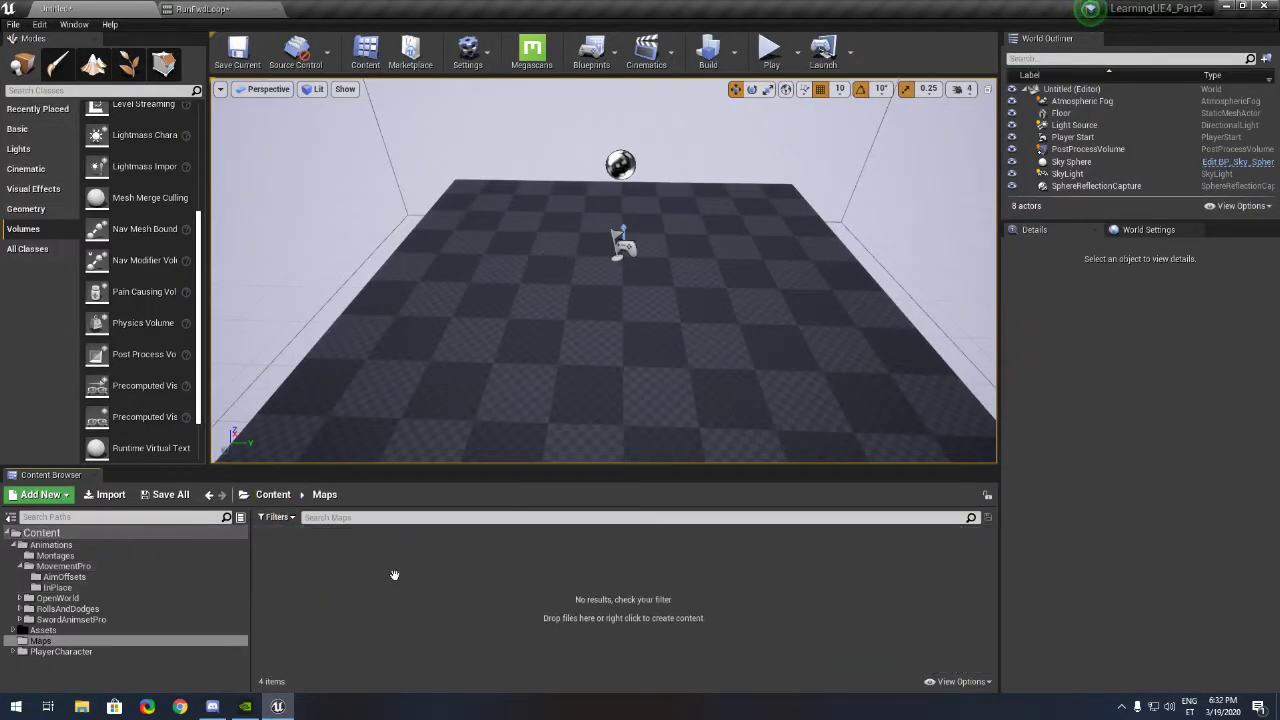
{"action": "left_click", "coordinate": [275, 494]}
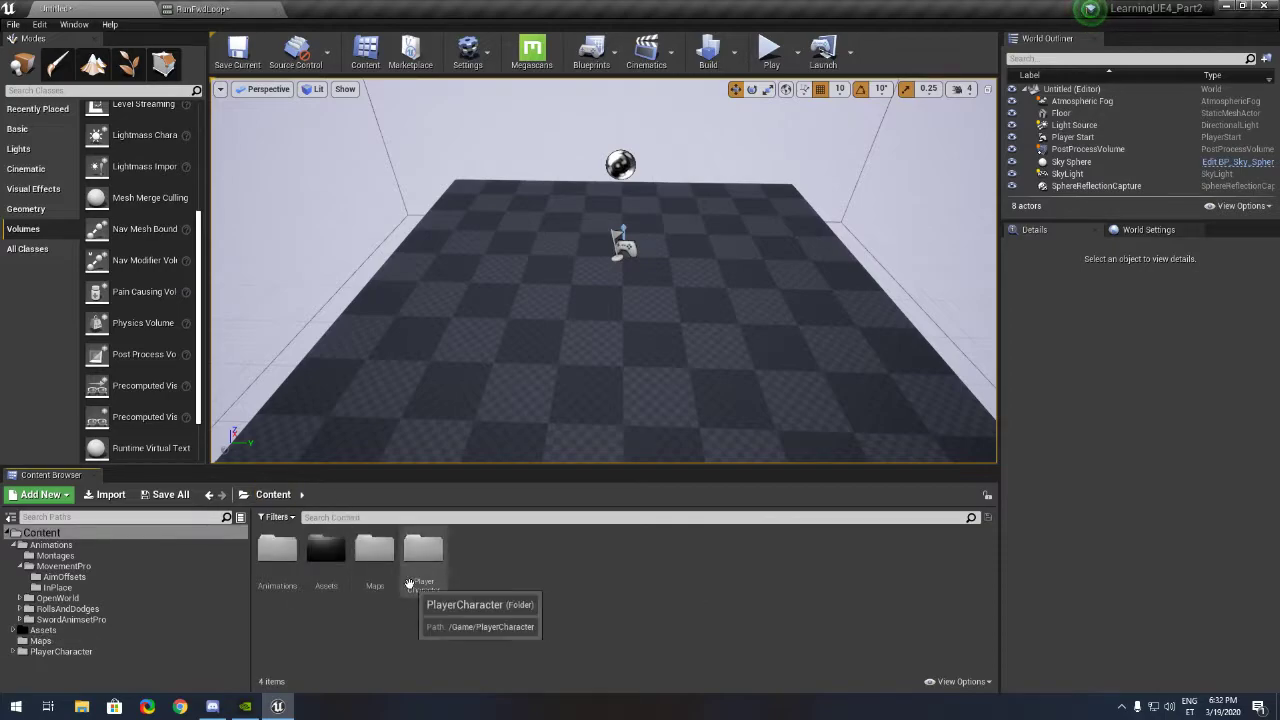
{"action": "double_click", "coordinate": [421, 598]}
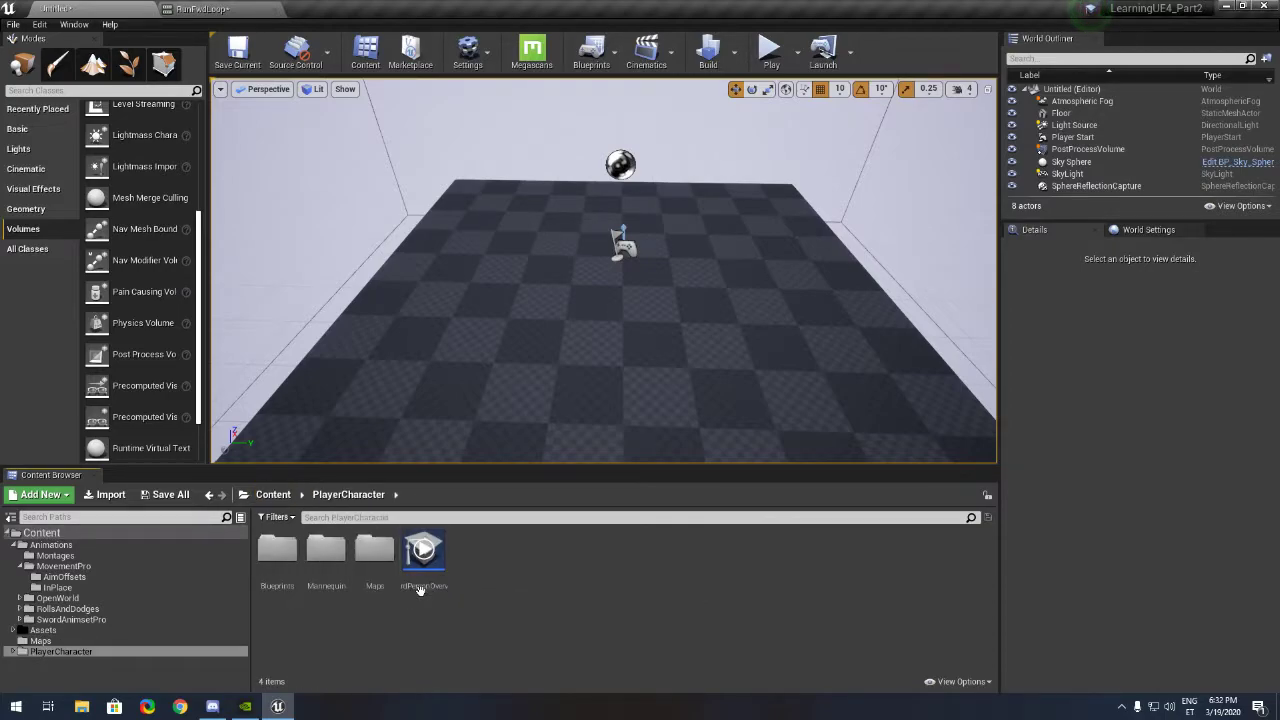
{"action": "double_click", "coordinate": [326, 548]}
{"action": "left_click", "coordinate": [274, 577]}
{"action": "double_click", "coordinate": [274, 572]}
{"action": "double_click", "coordinate": [327, 555]}
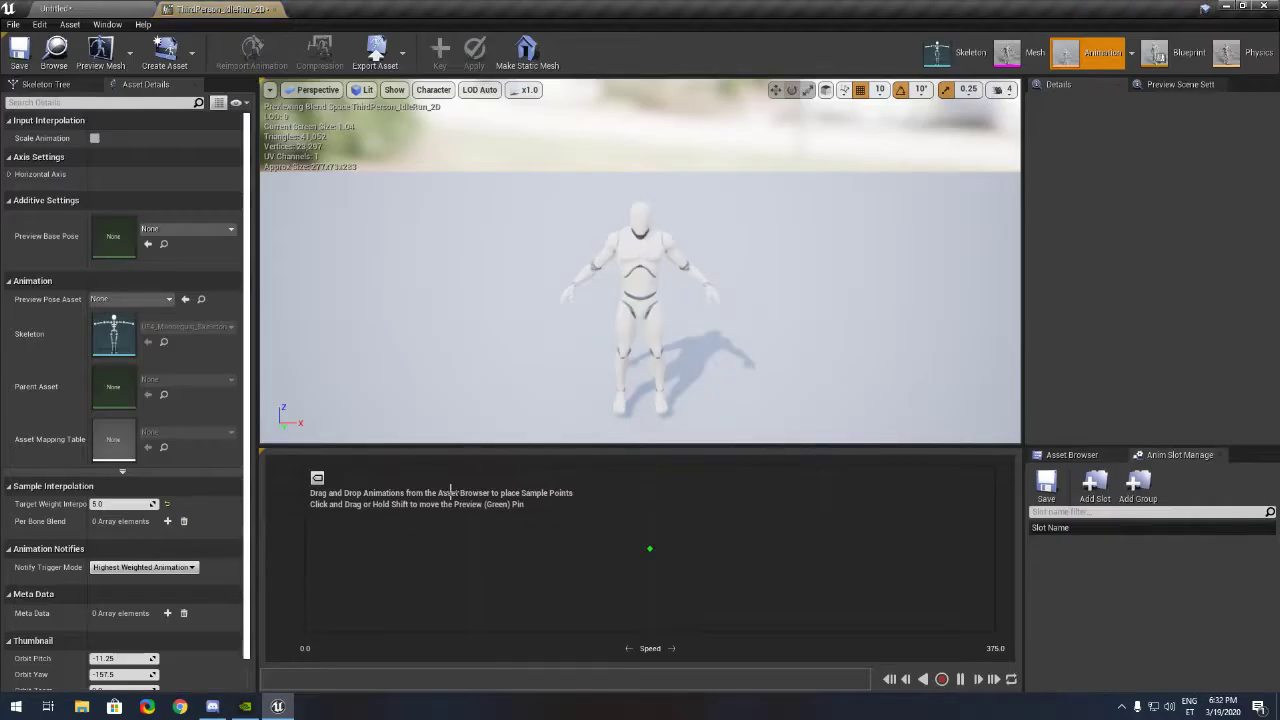
- Place Idle at speed 0, WalkFwdLoop on the first inner grid line and RunFwdLoop at 375 in ThirdPerson_IdleRun_2D, and save it
{"action": "left_click", "coordinate": [1077, 456]}
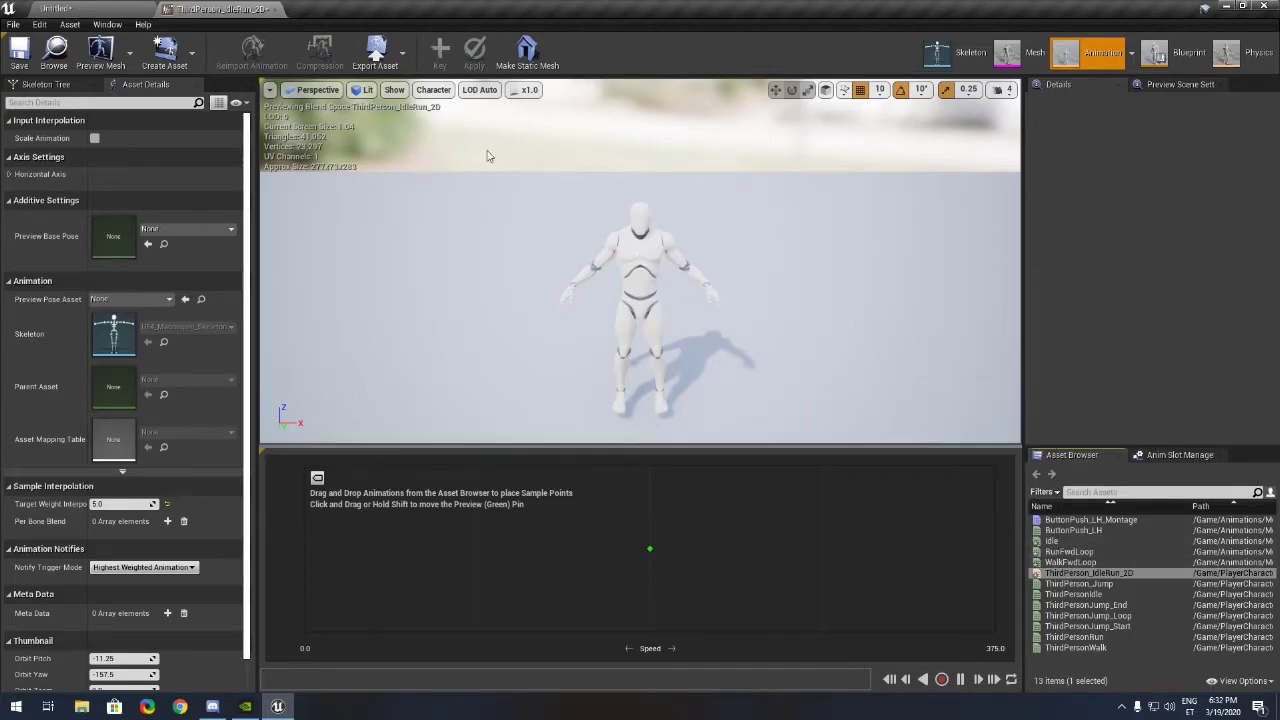
{"action": "left_click", "coordinate": [281, 9]}
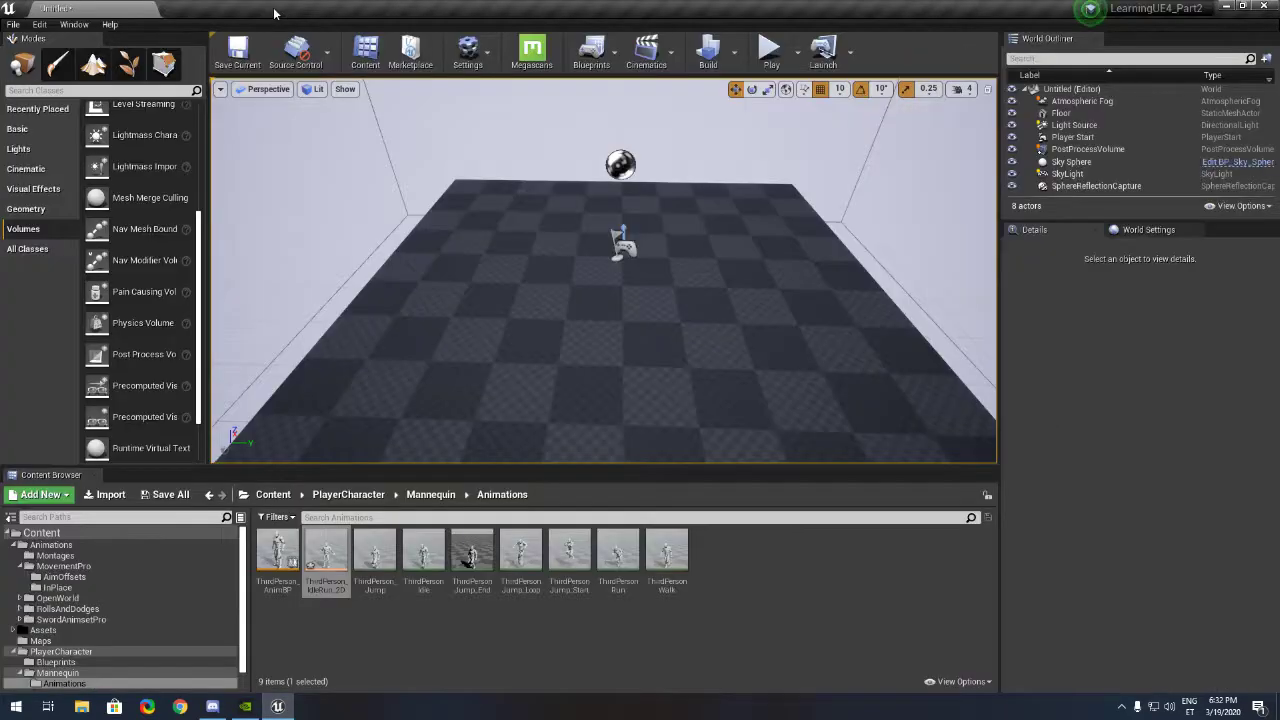
{"action": "double_click", "coordinate": [326, 545]}
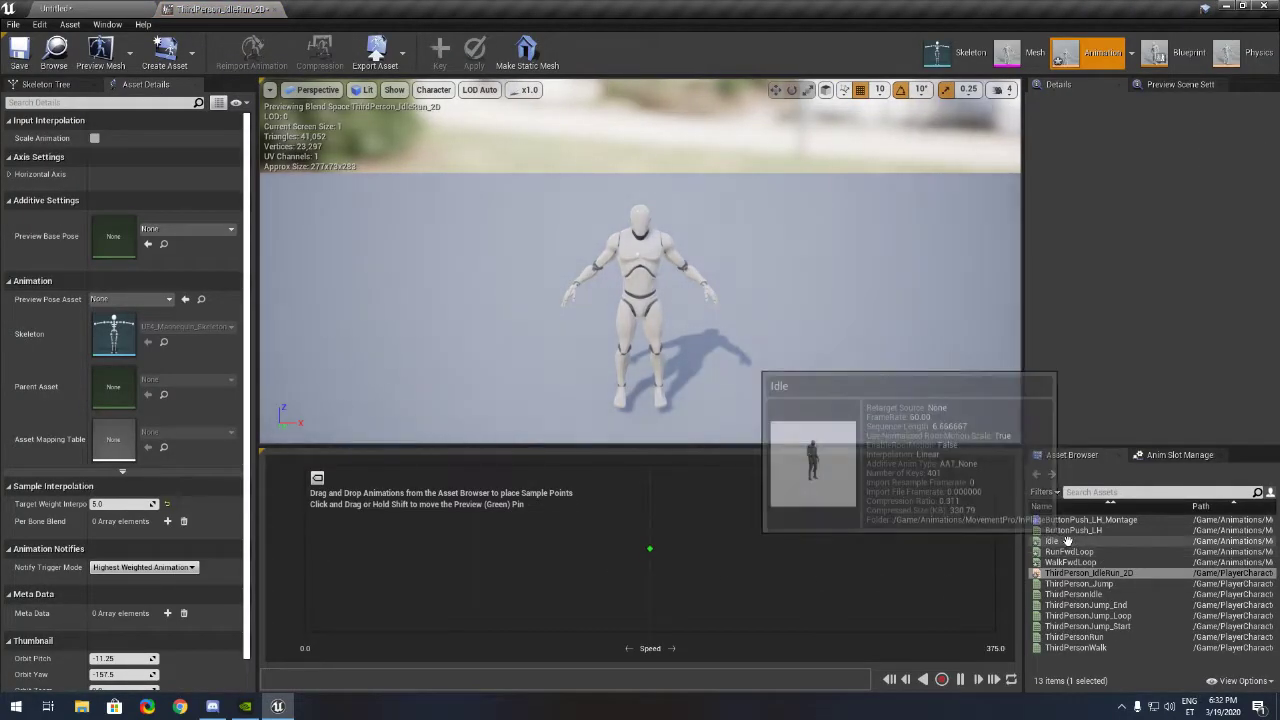
{"action": "left_click_drag", "start_coordinate": [1060, 541], "coordinate": [305, 549]}
{"action": "left_click_drag", "start_coordinate": [1103, 553], "coordinate": [950, 558]}
{"action": "left_click_drag", "start_coordinate": [1040, 562], "coordinate": [480, 552]}
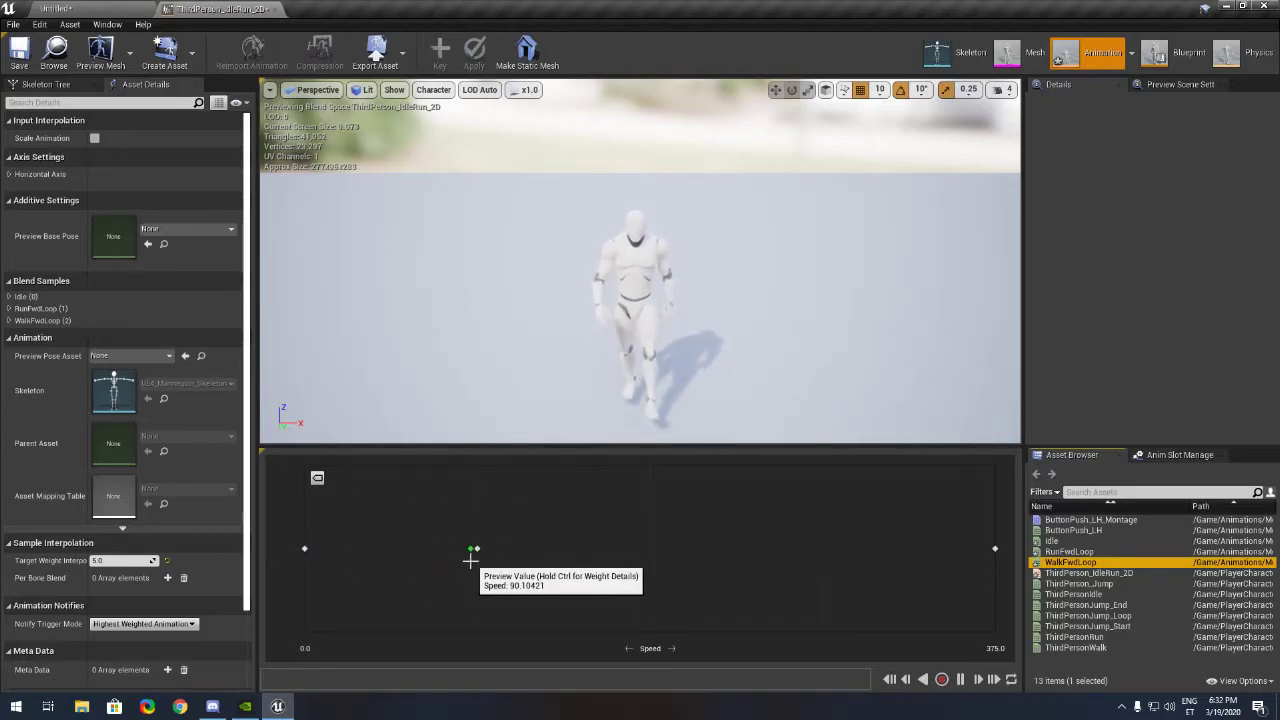
{"action": "left_click", "coordinate": [19, 50]}
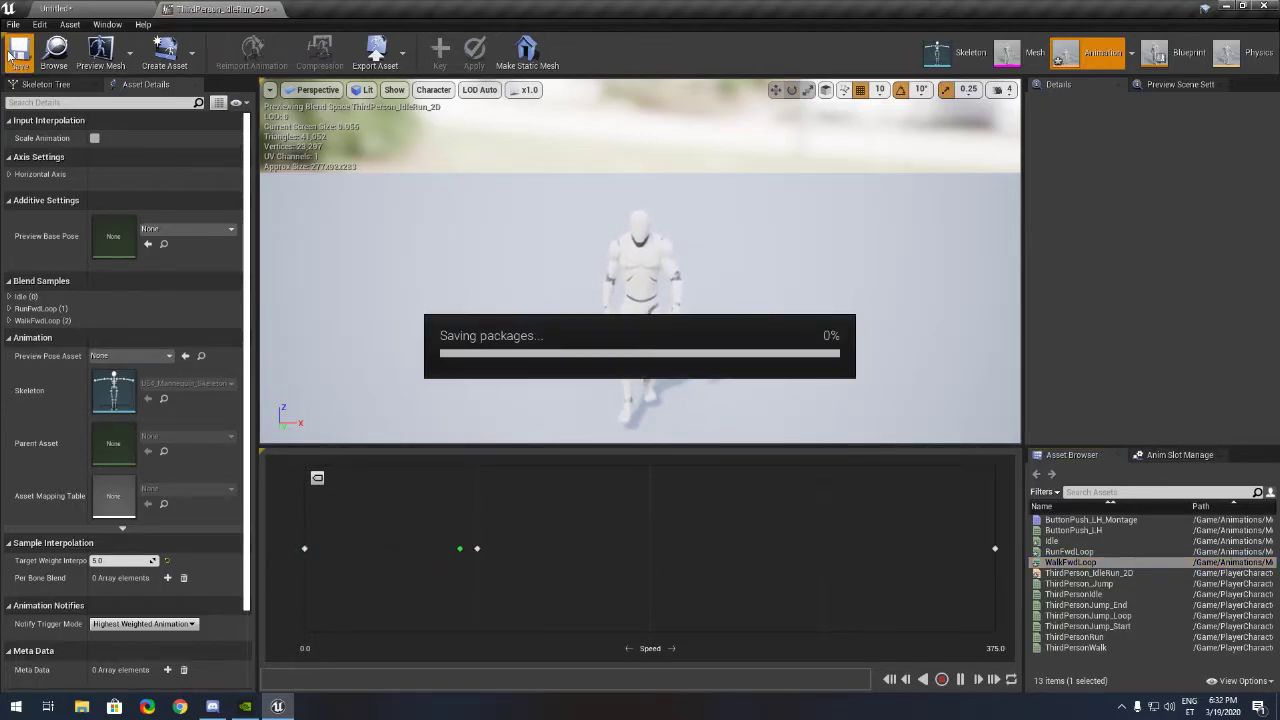
- Play the level and move the character forward to test the new idle, walk and run animations
{"action": "left_click", "coordinate": [64, 10]}
{"action": "left_click", "coordinate": [771, 50]}
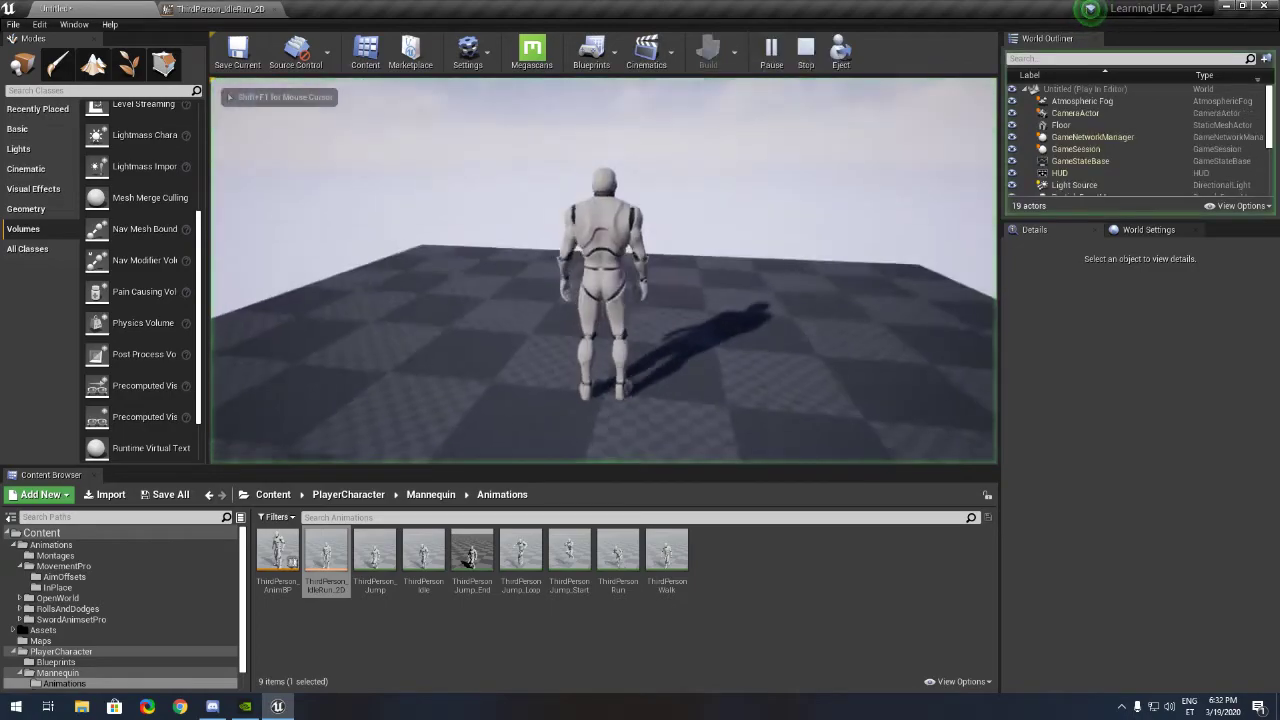
{"action": "key", "text": "w"}
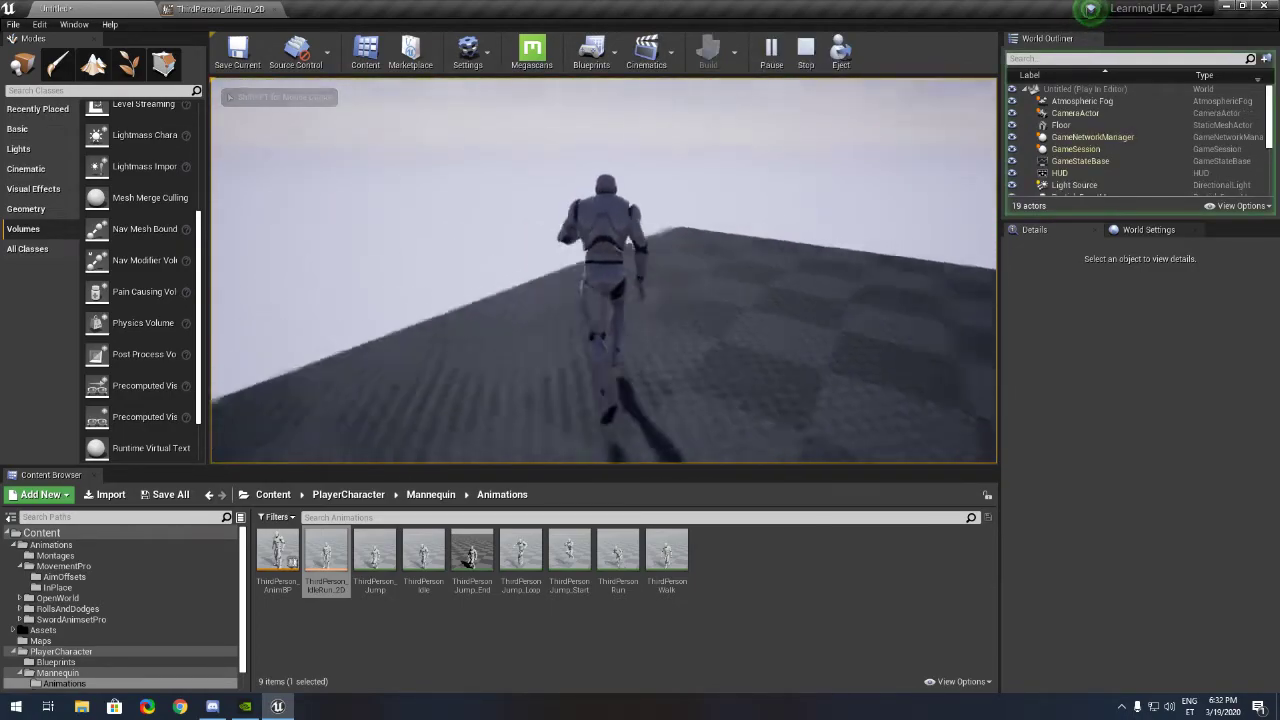
{"action": "key", "text": "Escape"}
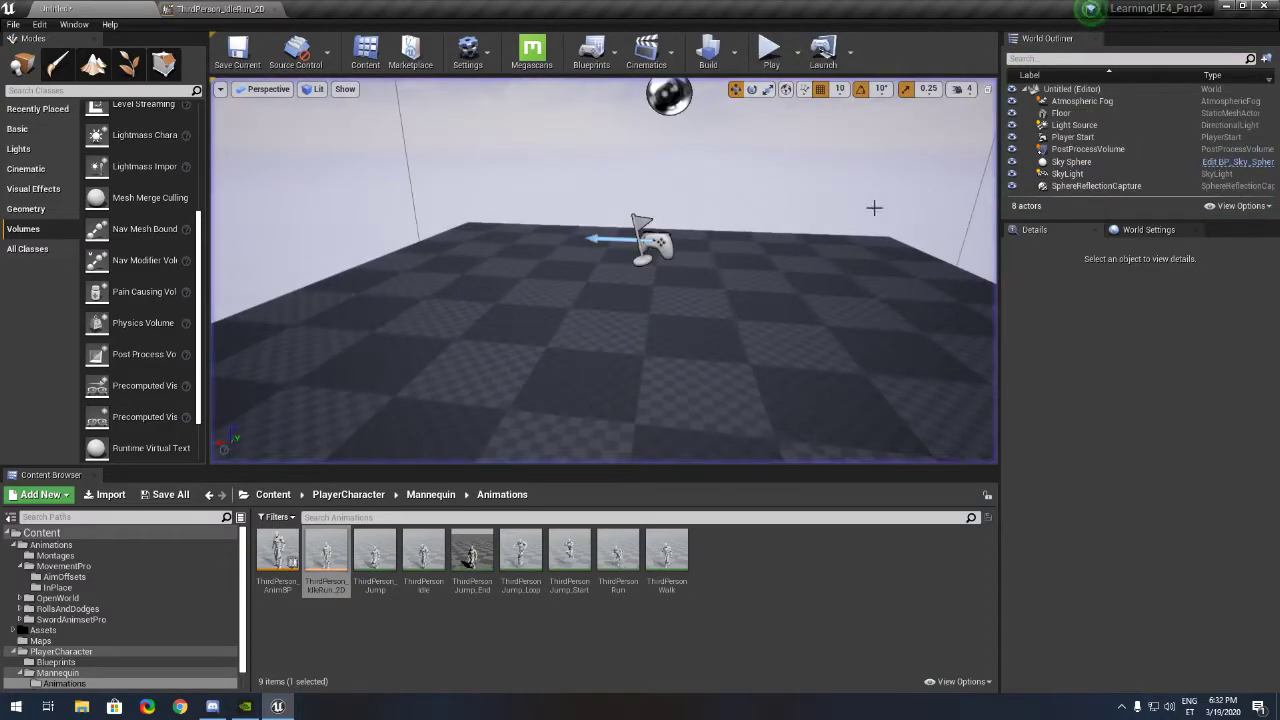
- Set the blend space's Speed axis maximum to 500, move the WalkFwdLoop sample to 250 and save
{"action": "left_click", "coordinate": [298, 8]}
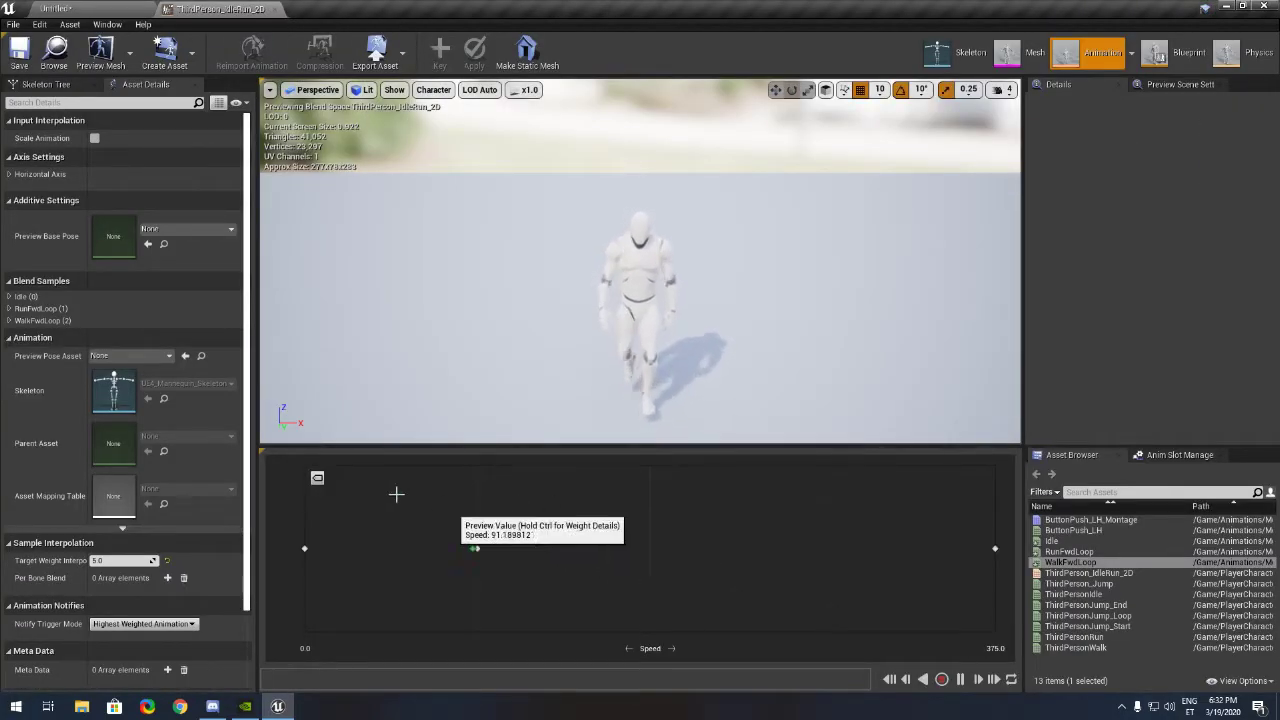
{"action": "left_click", "coordinate": [8, 174]}
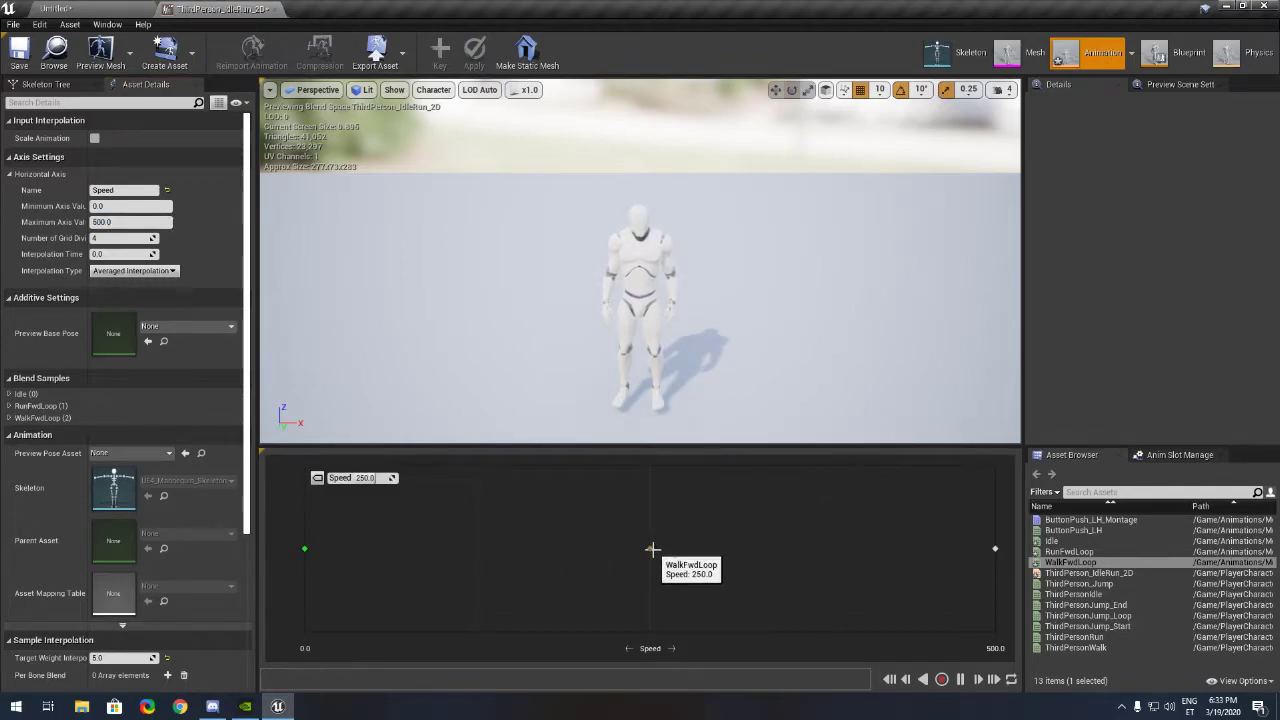
- Open the ThirdPersonCharacter blueprint from PlayerCharacter's Blueprints folder
{"action": "left_click", "coordinate": [38, 10]}
{"action": "left_click", "coordinate": [422, 495]}
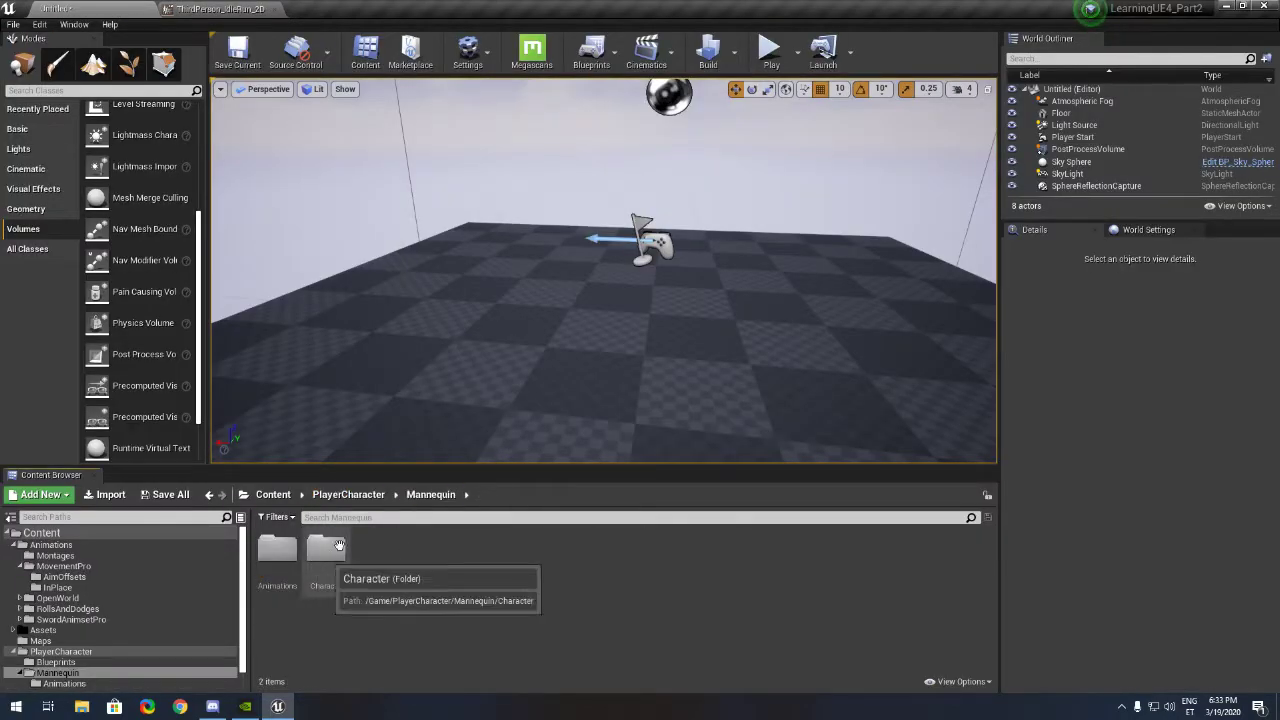
{"action": "left_click", "coordinate": [348, 494]}
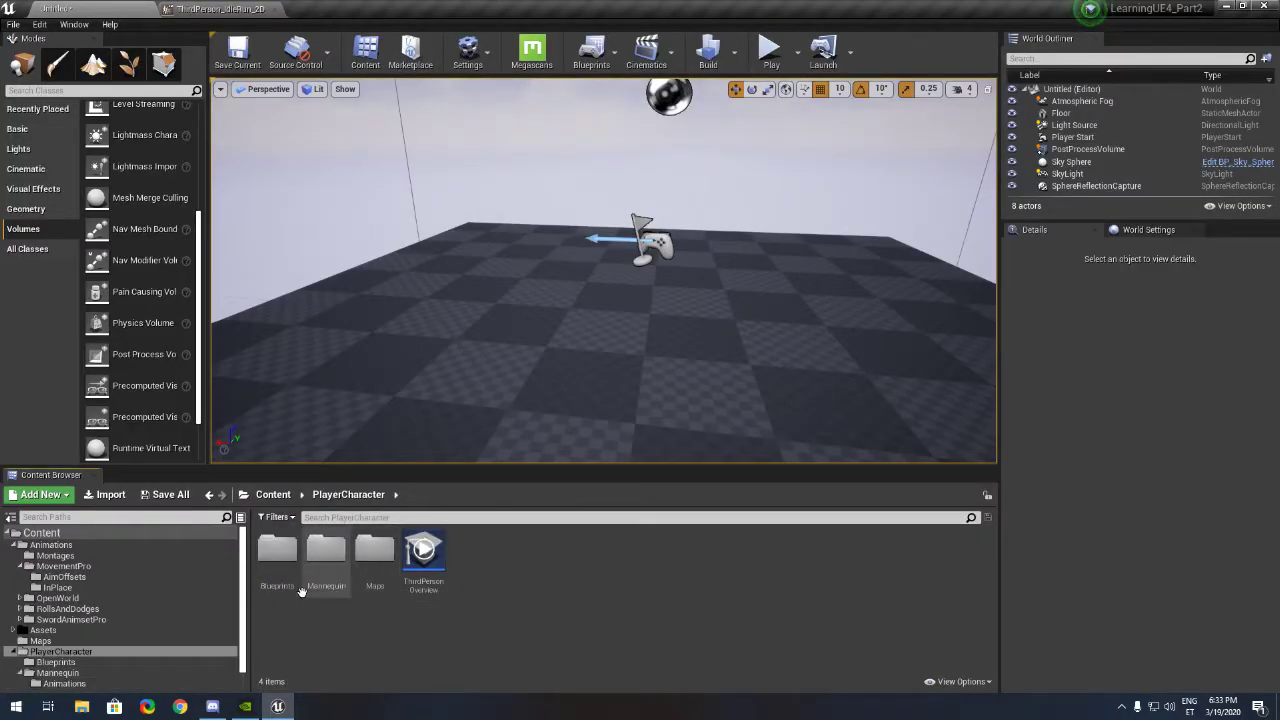
{"action": "double_click", "coordinate": [278, 565]}
{"action": "double_click", "coordinate": [277, 583]}
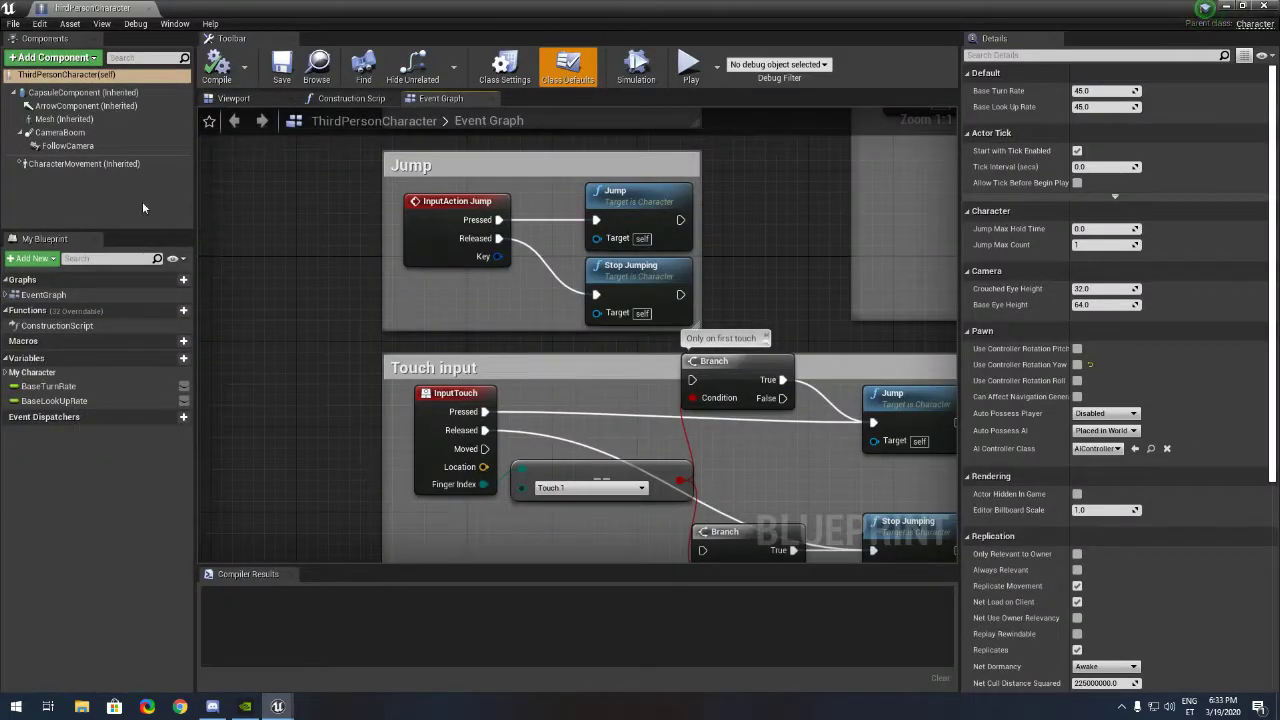
- Set the CharacterMovement component's Max Walk Speed to 250 and compile the blueprint
{"action": "left_click", "coordinate": [90, 163]}
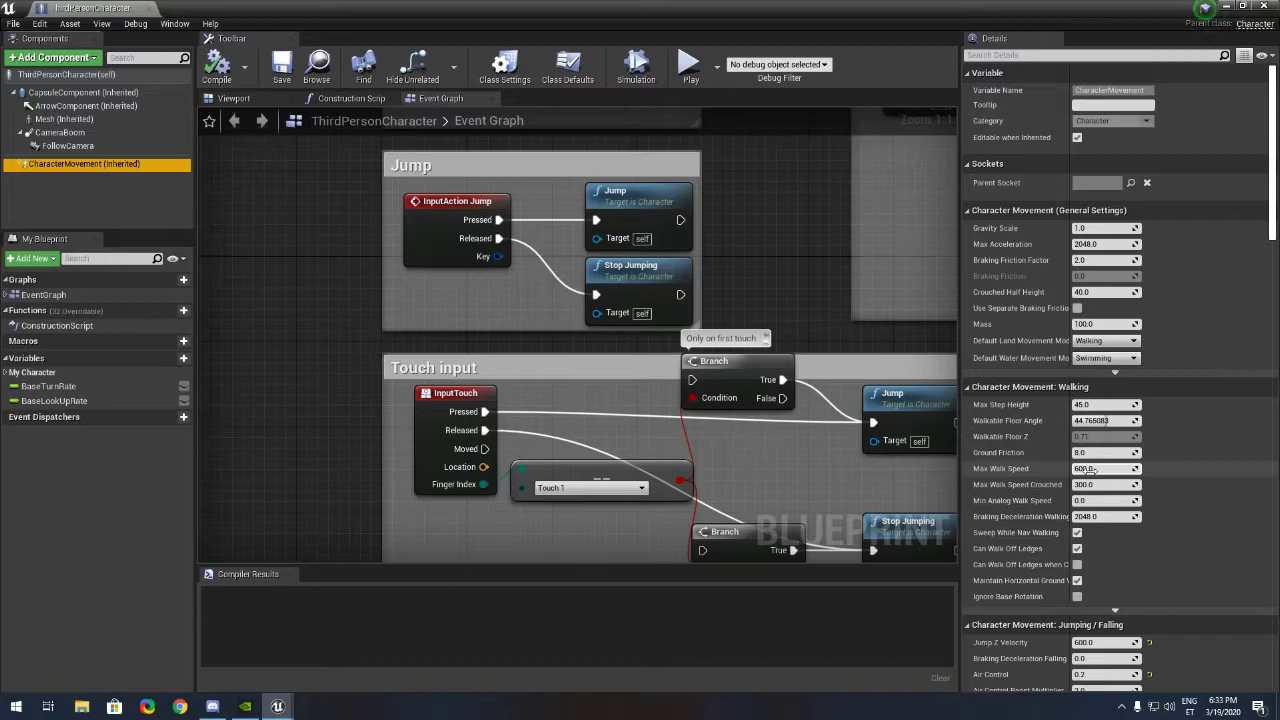
{"action": "left_click", "coordinate": [1090, 469]}
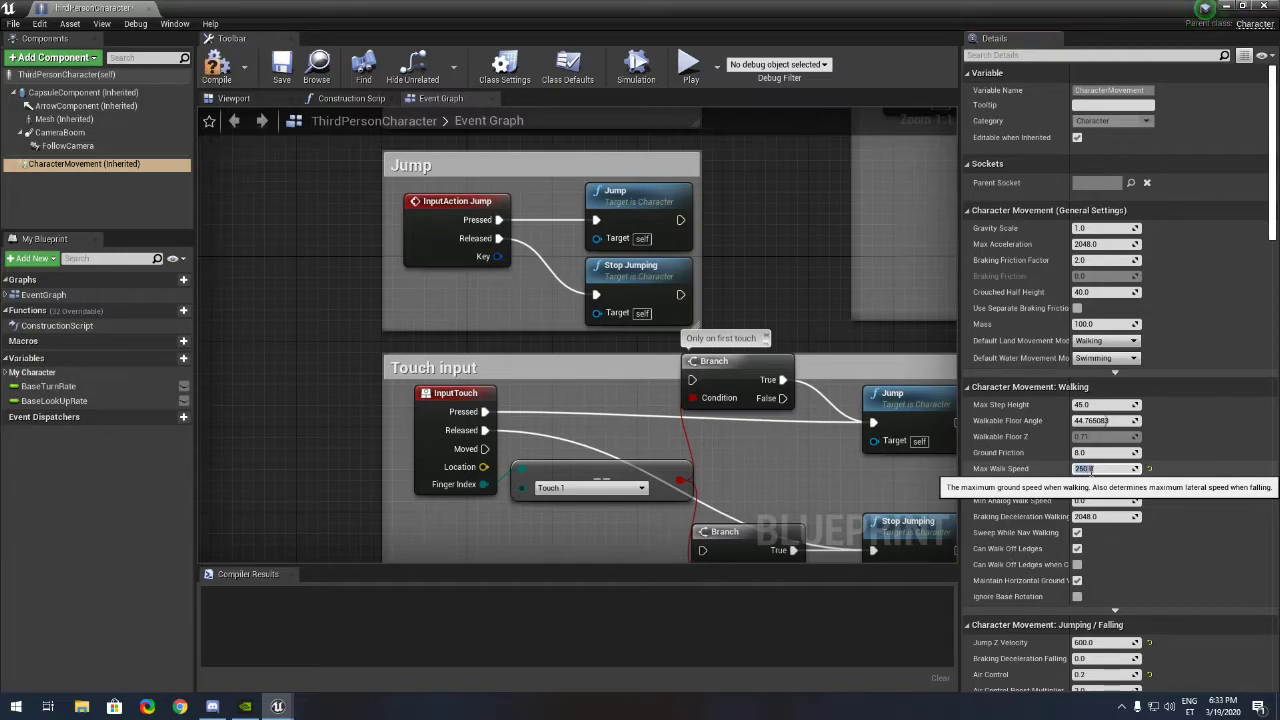
{"action": "type", "text": "250"}
{"action": "left_click", "coordinate": [217, 68]}
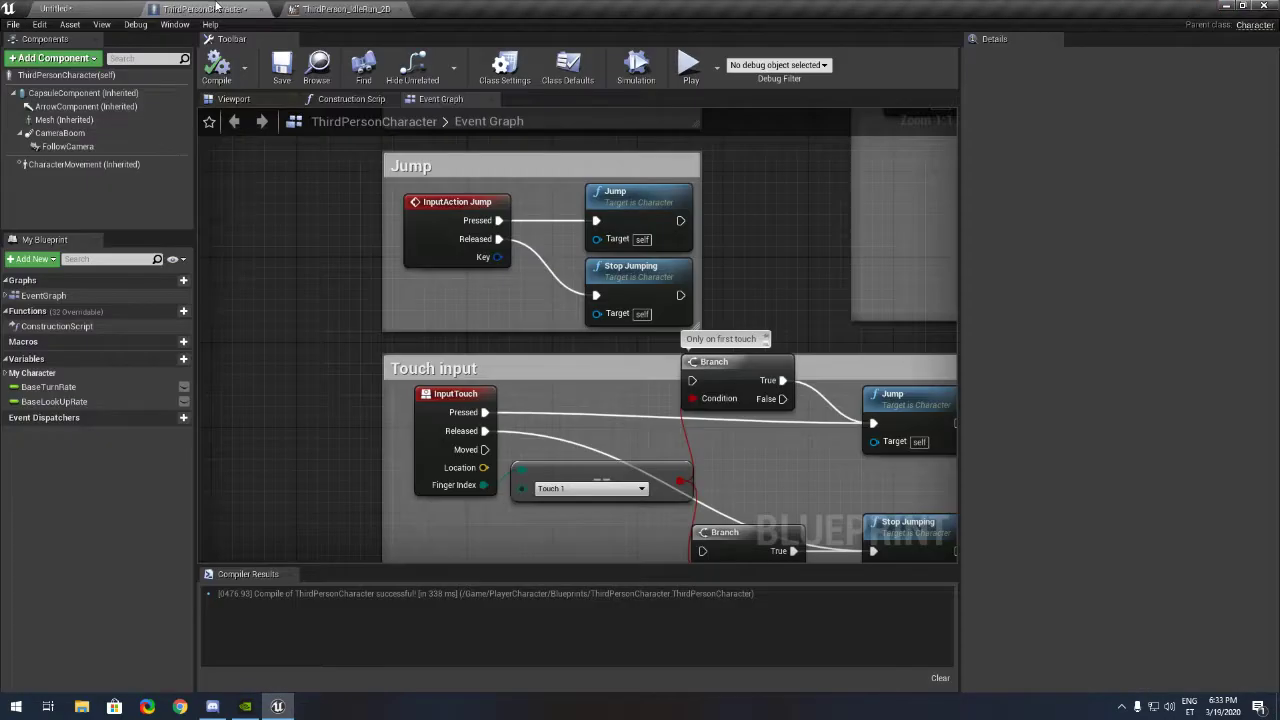
- Compare the WalkFwdLoop sample's speed in the blend space with the character's Max Walk Speed
{"action": "left_click", "coordinate": [340, 8]}
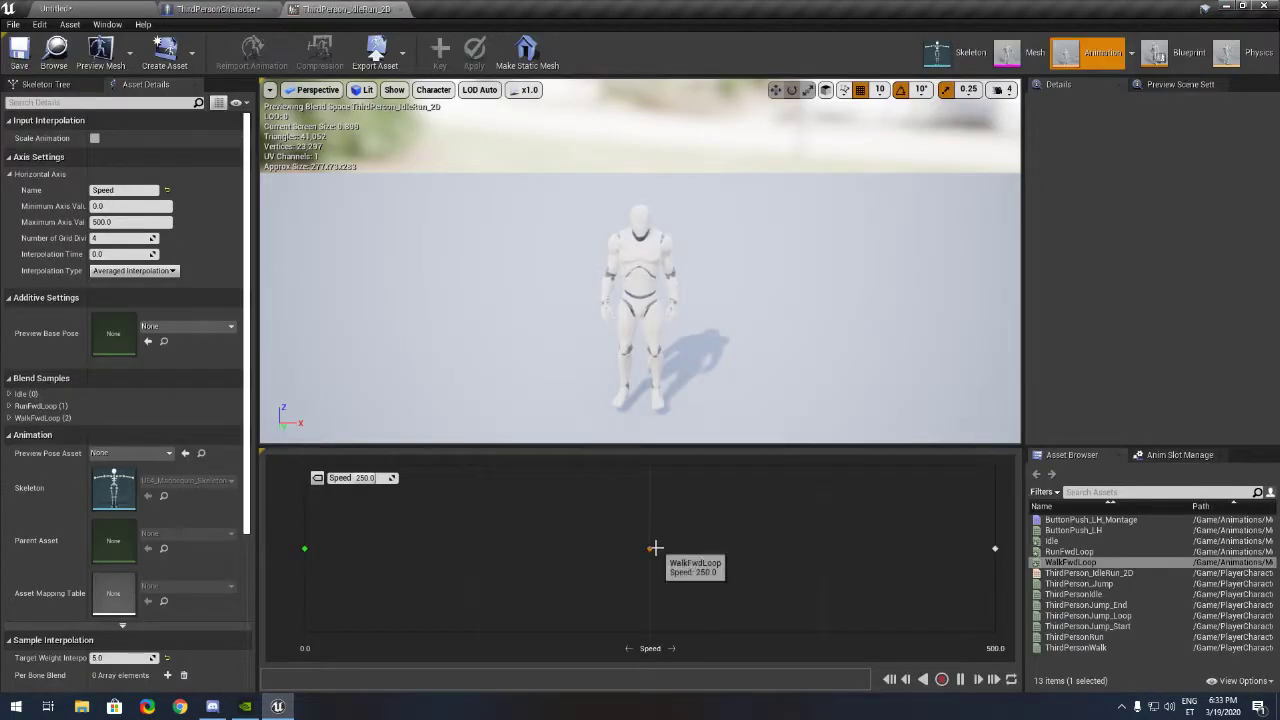
{"action": "left_click", "coordinate": [215, 8]}
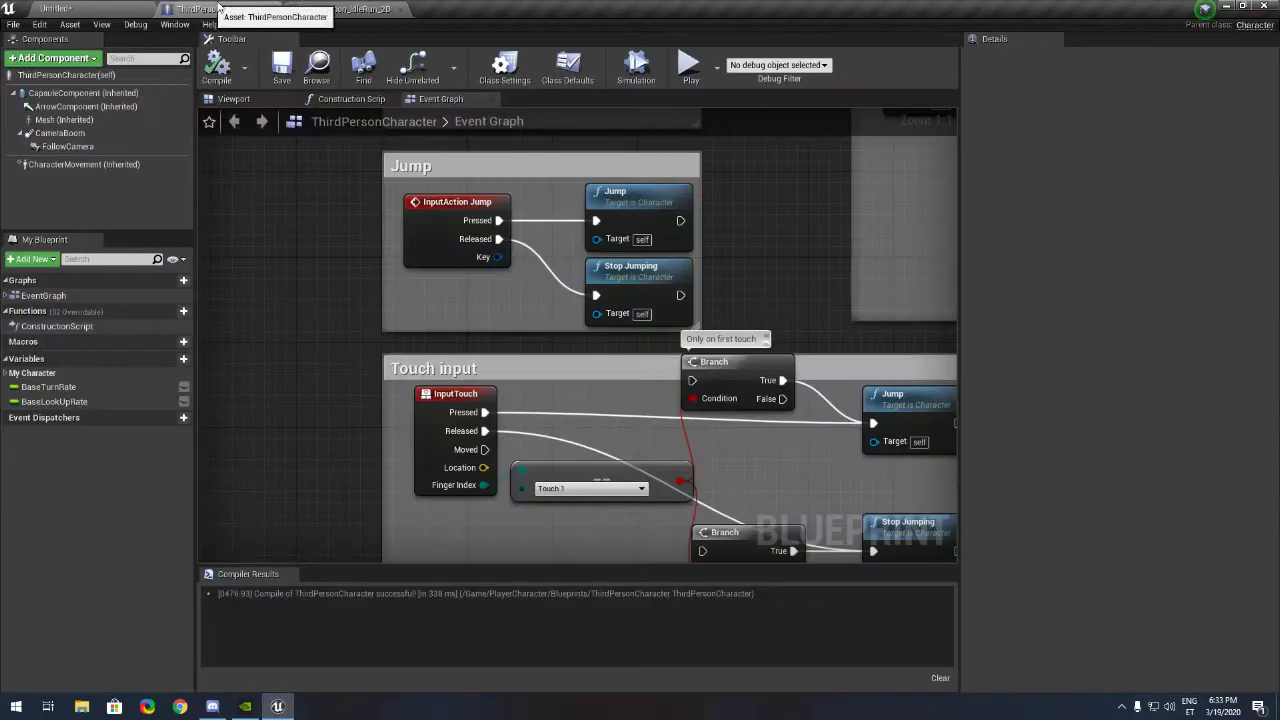
{"action": "left_click", "coordinate": [122, 165]}
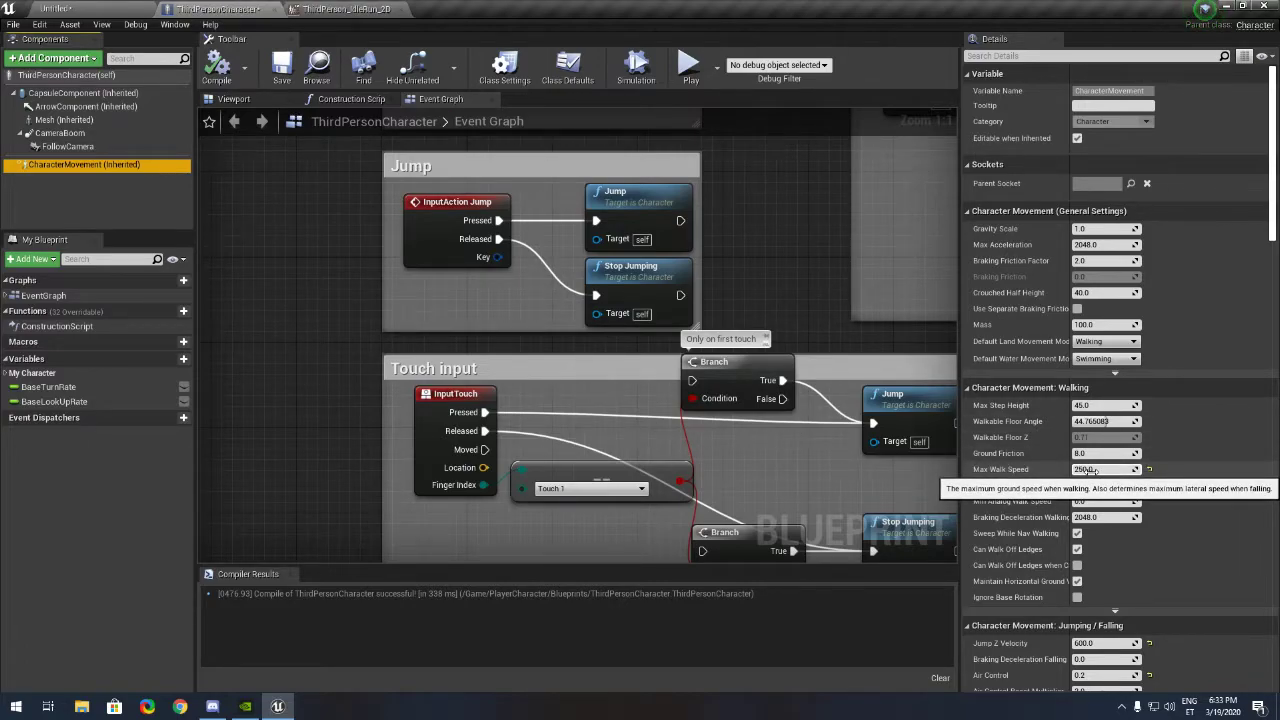
{"action": "left_click", "coordinate": [345, 9]}
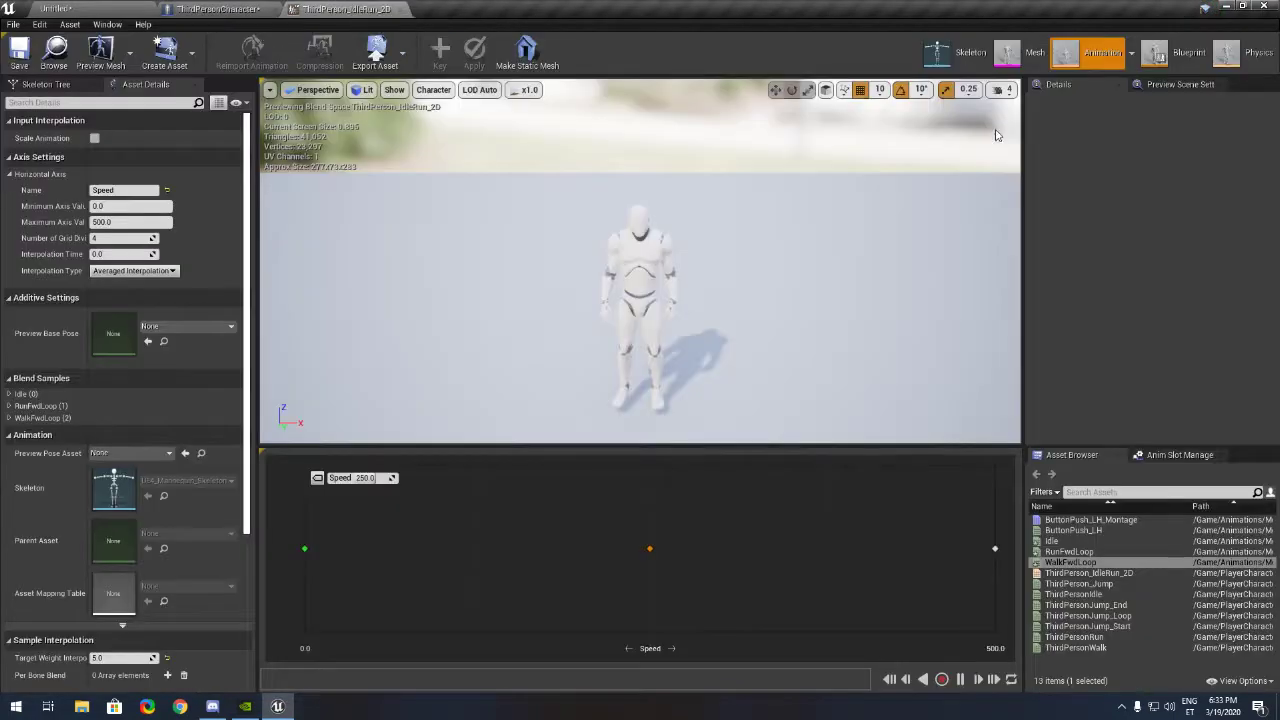
- Play the level and walk the character around to check the animation at the new walk speed
{"action": "left_click", "coordinate": [60, 8]}
{"action": "left_click", "coordinate": [767, 52]}
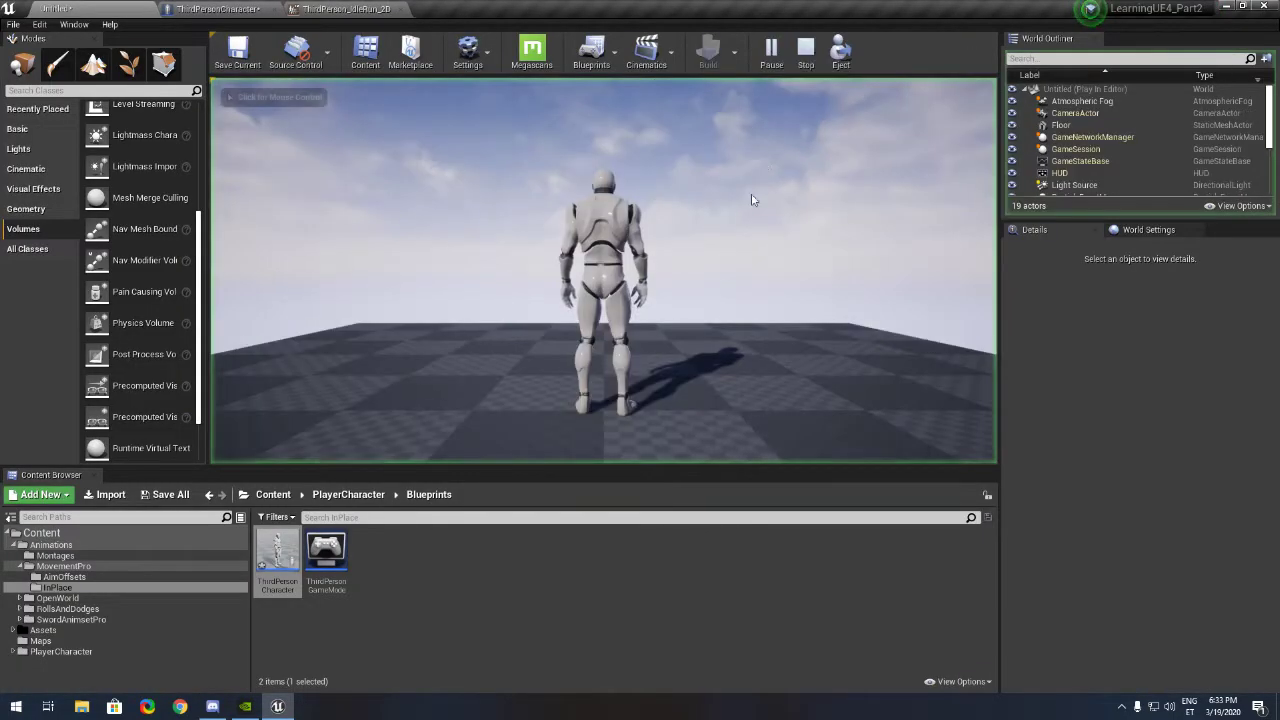
{"action": "key", "text": "w"}
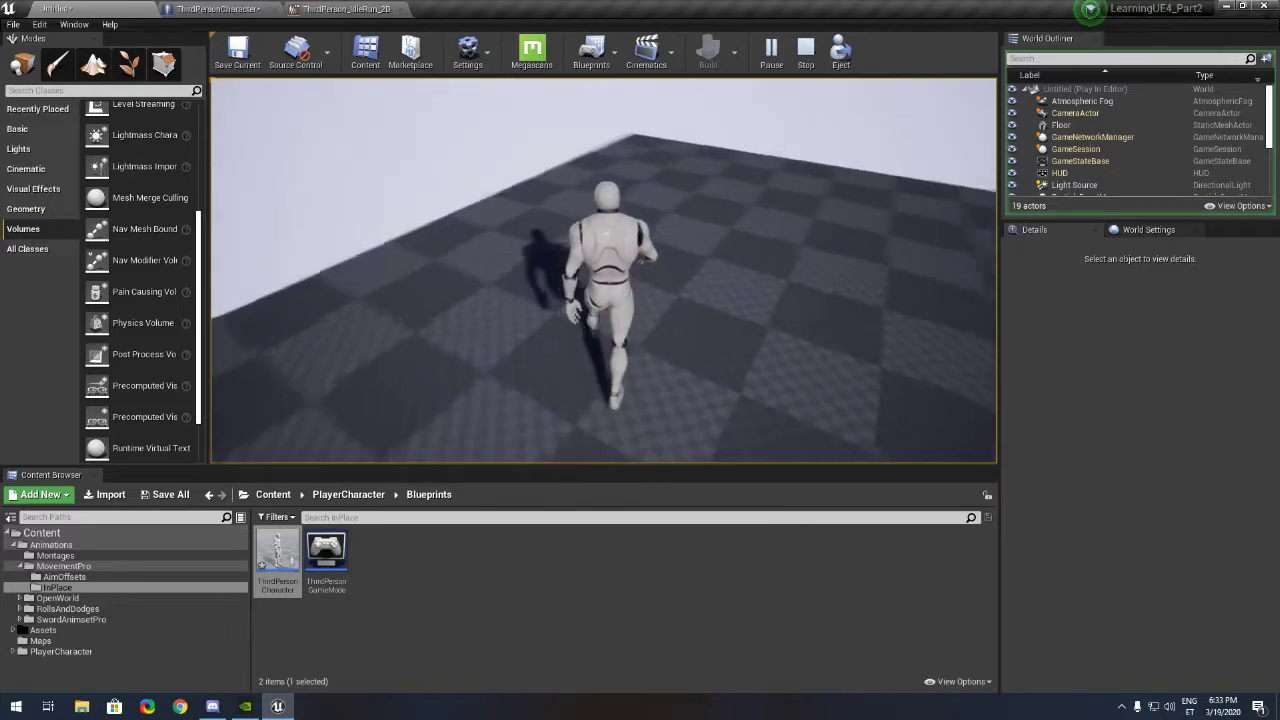
{"action": "key", "text": "Escape"}
- Refine the blend space's Speed axis to 40 grid divisions and move the WalkFwdLoop sample to speed 187.5
{"action": "left_click", "coordinate": [314, 9]}
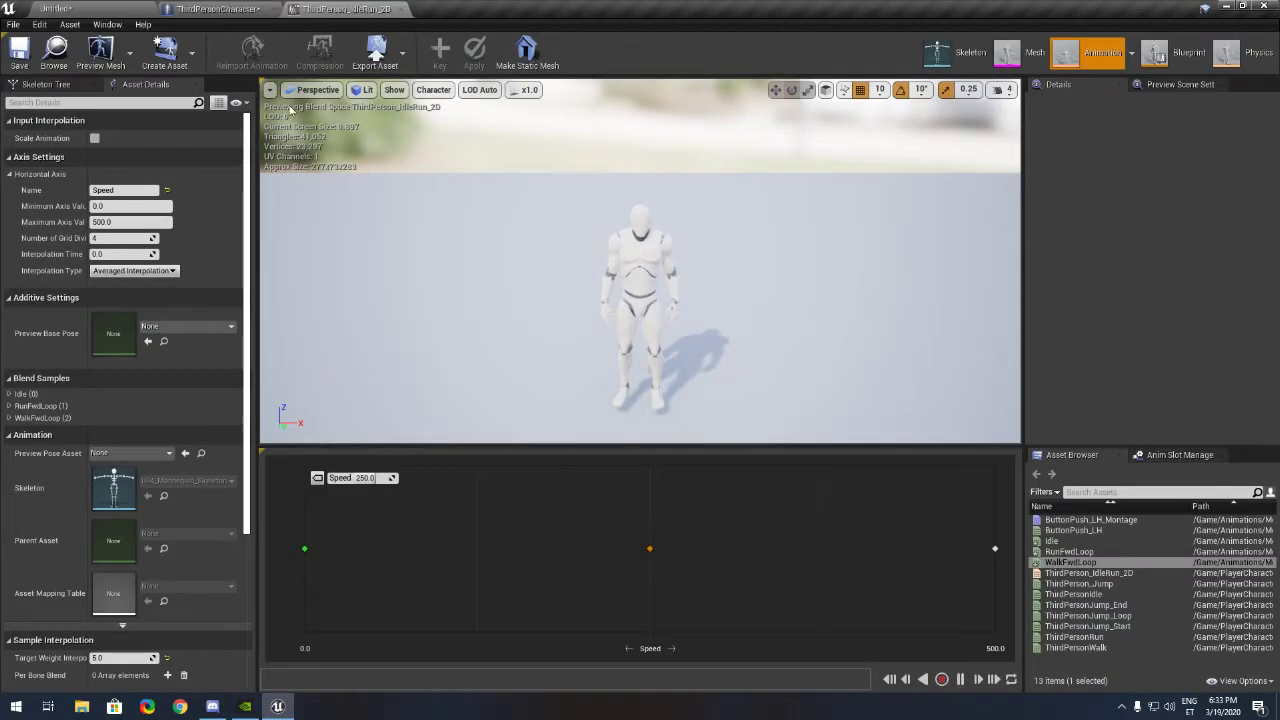
{"action": "left_click", "coordinate": [110, 240]}
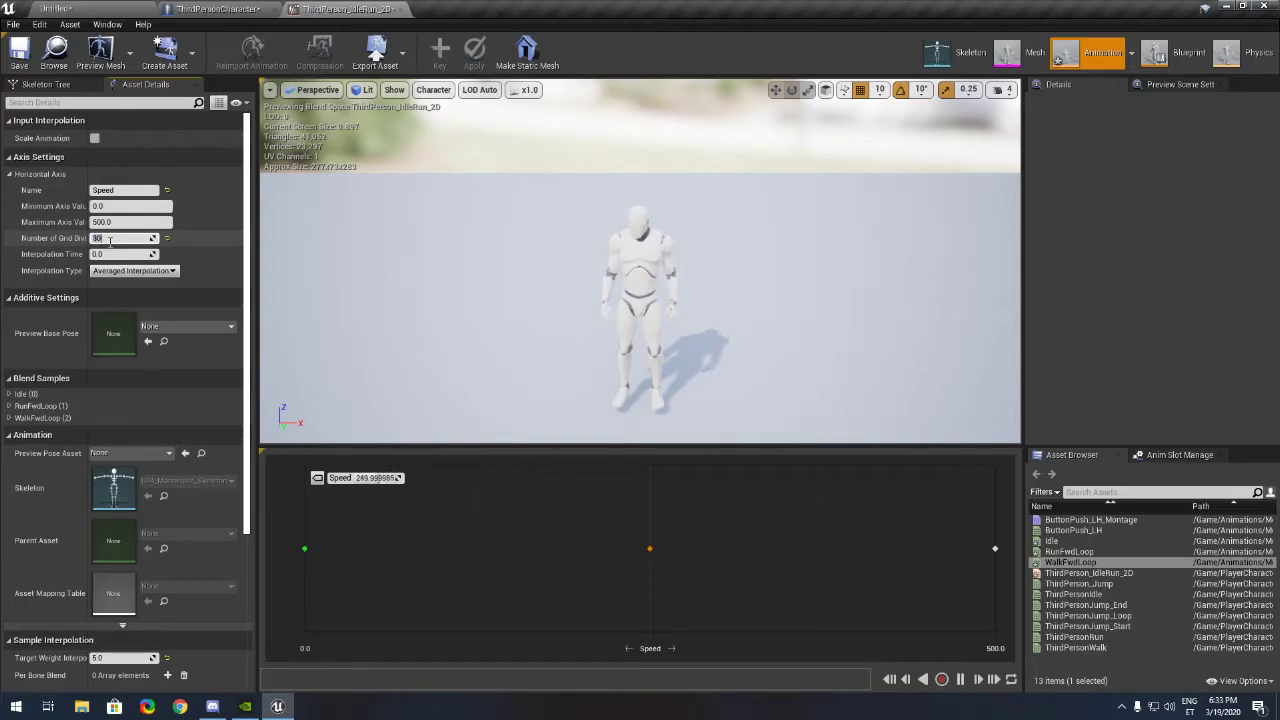
{"action": "left_click_drag", "start_coordinate": [650, 548], "coordinate": [557, 549]}
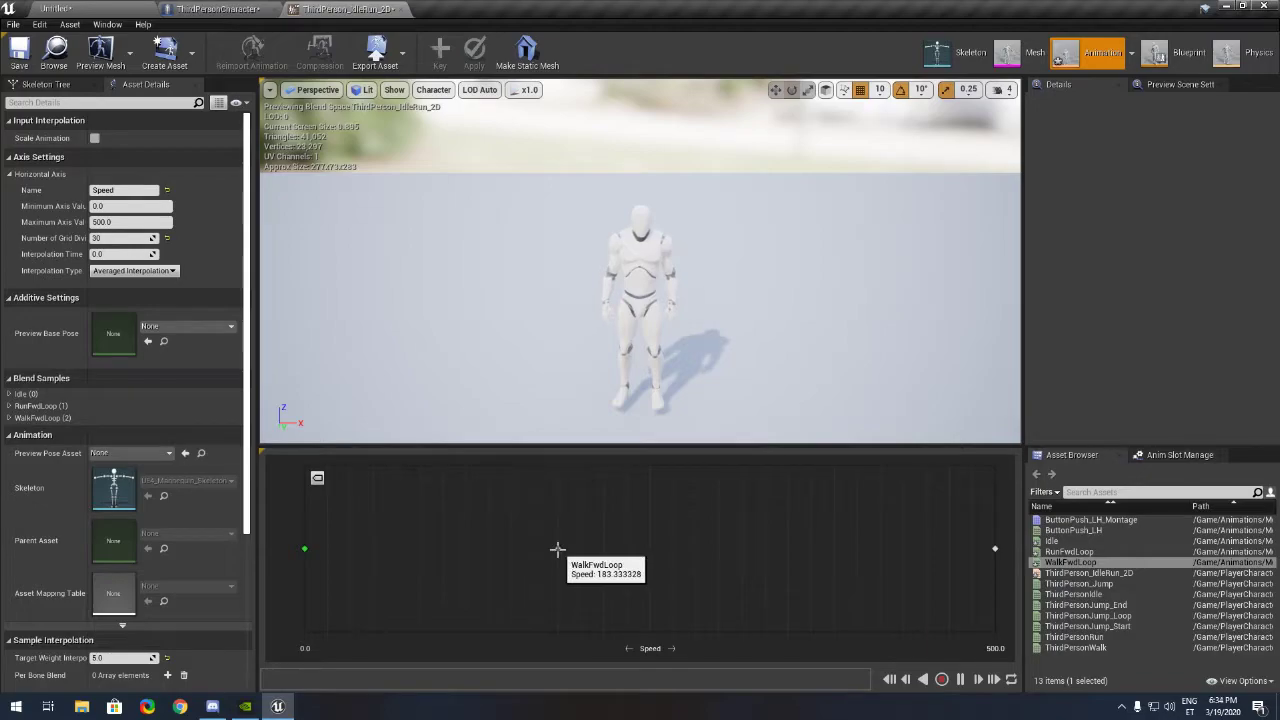
{"action": "left_click_drag", "start_coordinate": [557, 549], "coordinate": [557, 549]}
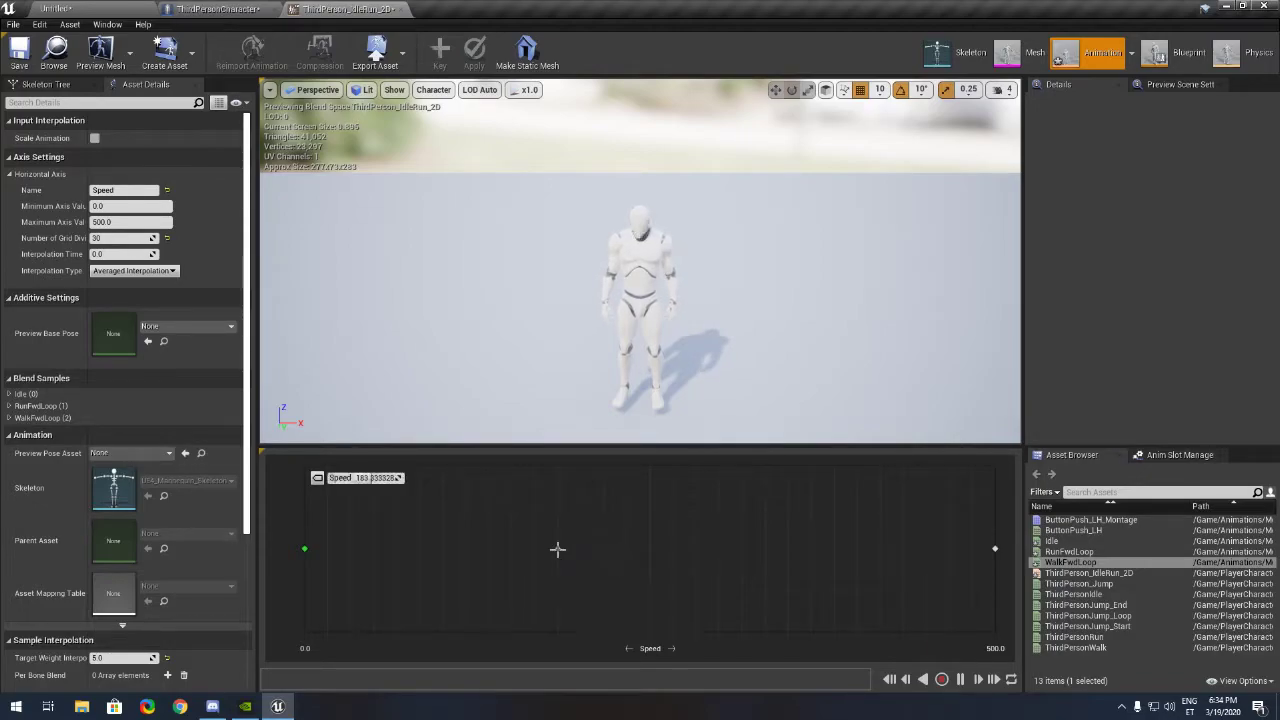
{"action": "type", "text": "40"}
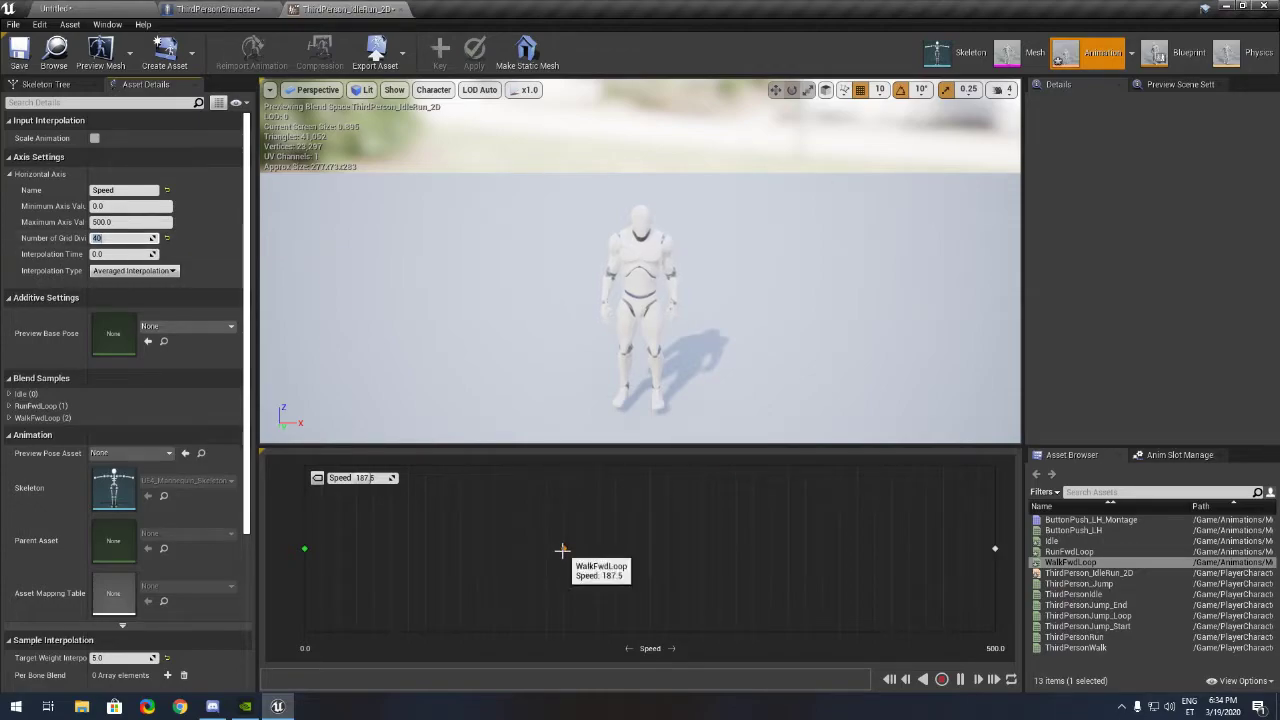
- Refine the blend space's Speed axis to 50 grid divisions and move the WalkFwdLoop sample to speed 180
{"action": "mouse_move", "coordinate": [563, 549]}
{"action": "left_mouse_down"}
{"action": "mouse_move", "coordinate": [532, 551]}
{"action": "mouse_move", "coordinate": [546, 549]}
{"action": "left_mouse_up"}
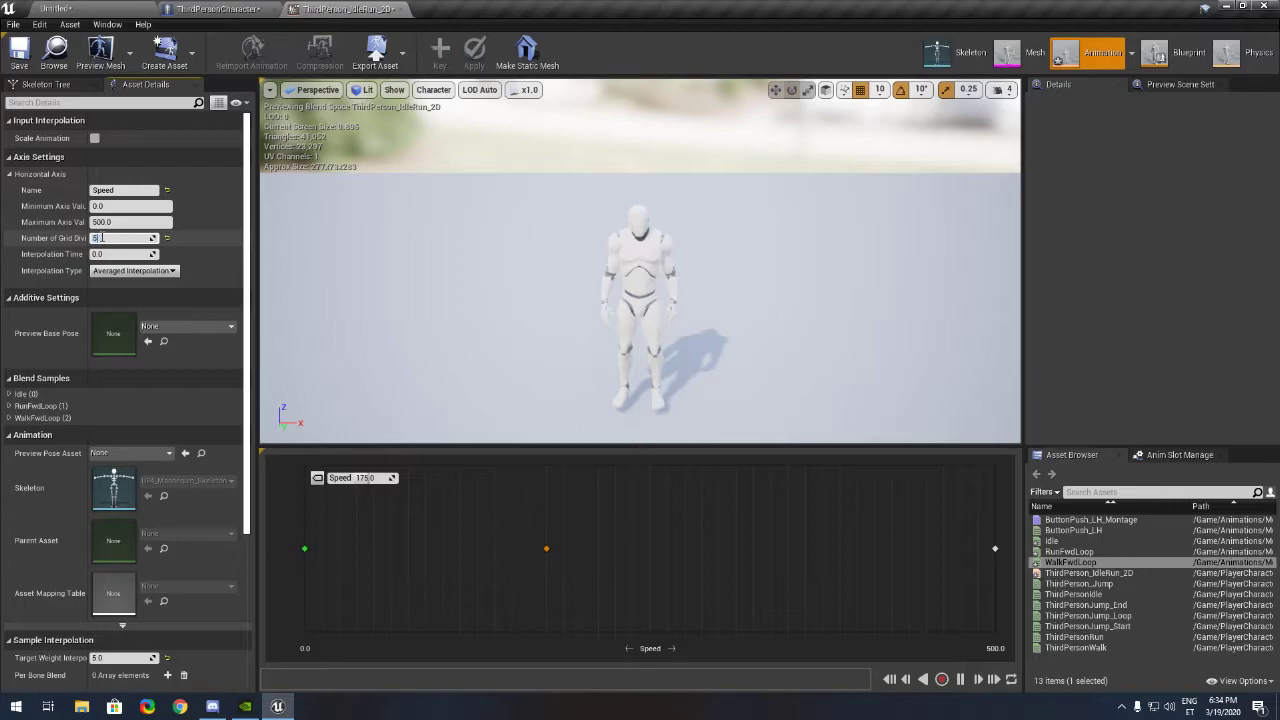
{"action": "left_click", "coordinate": [100, 237]}
{"action": "type", "text": "50"}
{"action": "key", "text": "Return"}
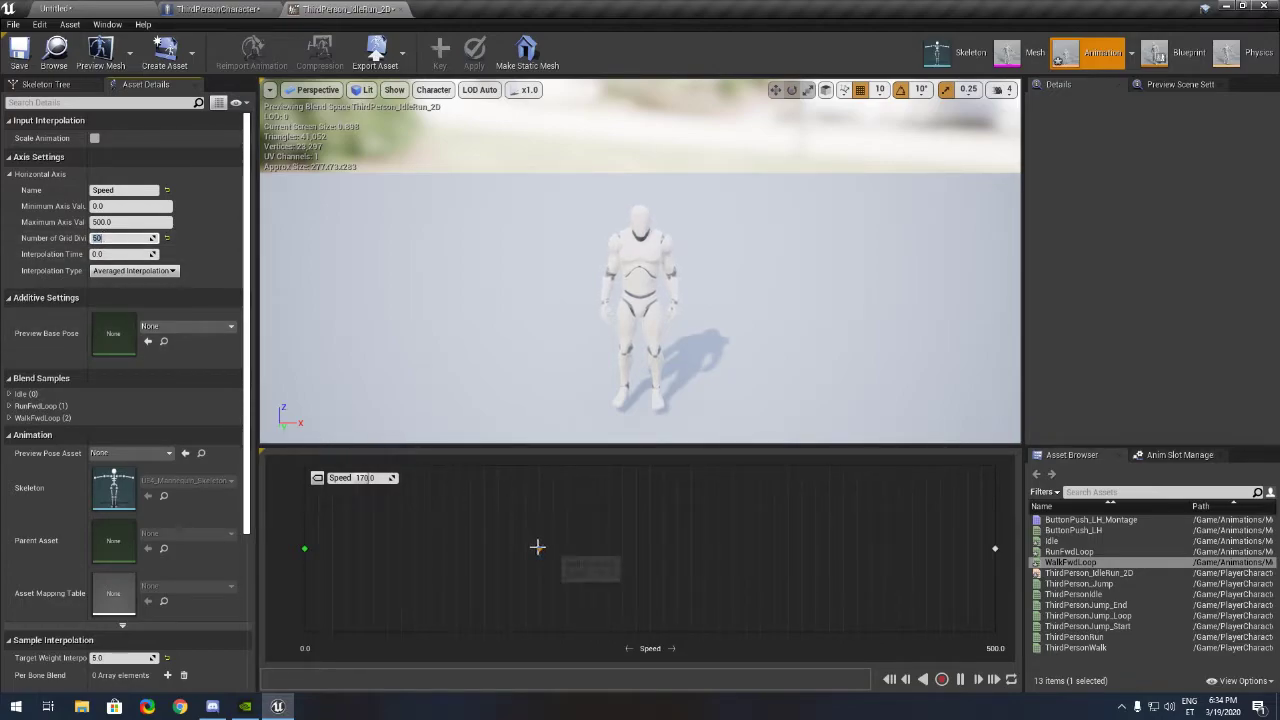
{"action": "left_click_drag", "start_coordinate": [537, 547], "coordinate": [549, 547]}
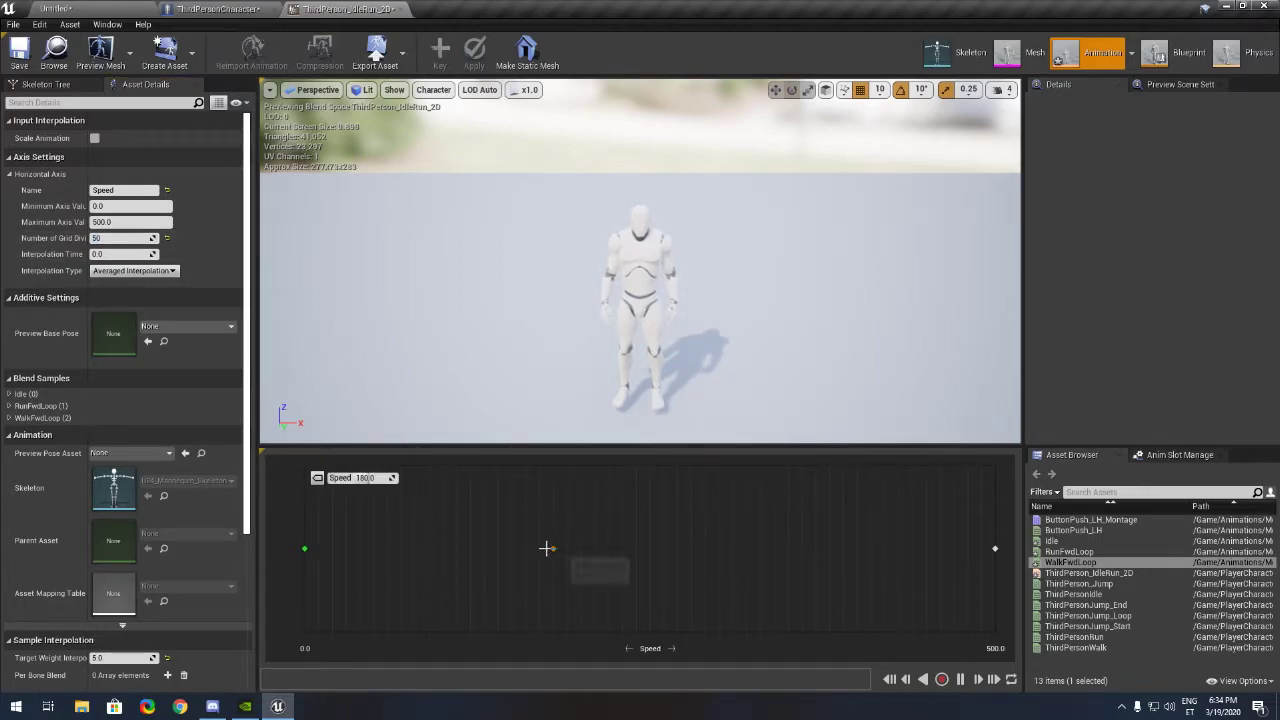
- Set Max Walk Speed to 180 in the ThirdPersonCharacter blueprint and play the level, walking the character around to check the walk animation
{"action": "left_click", "coordinate": [50, 8]}
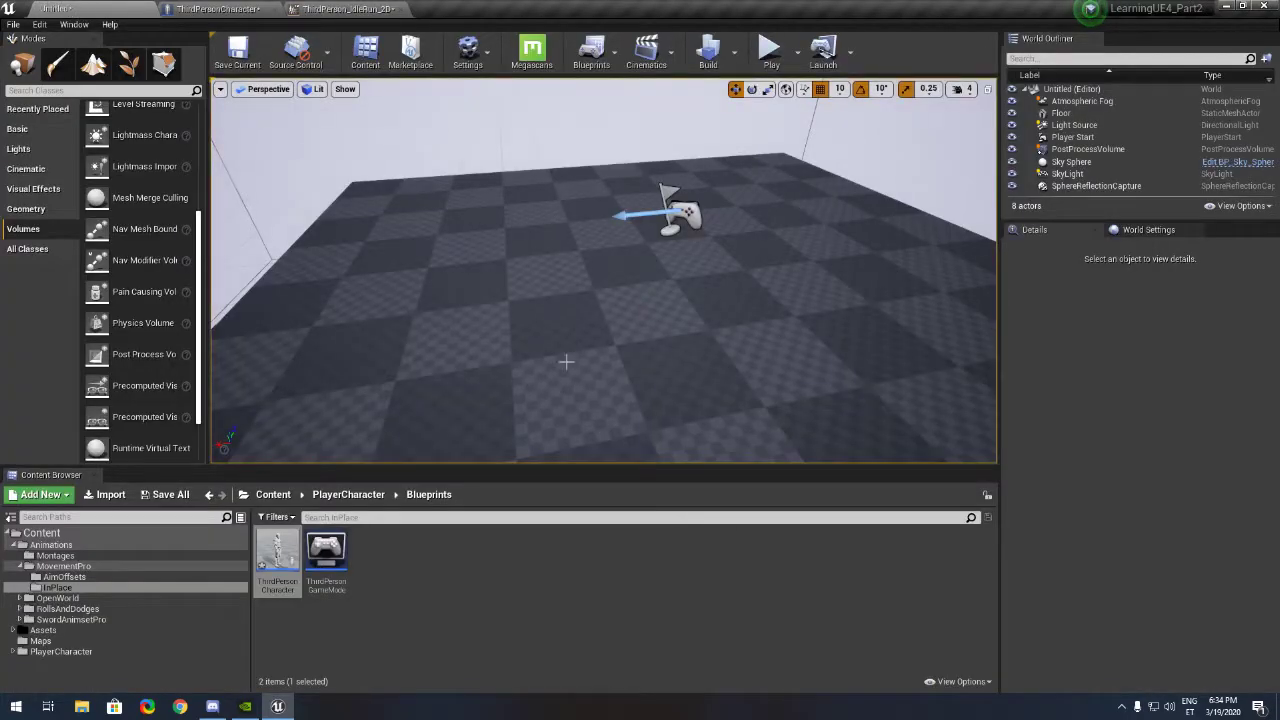
{"action": "left_click", "coordinate": [196, 8]}
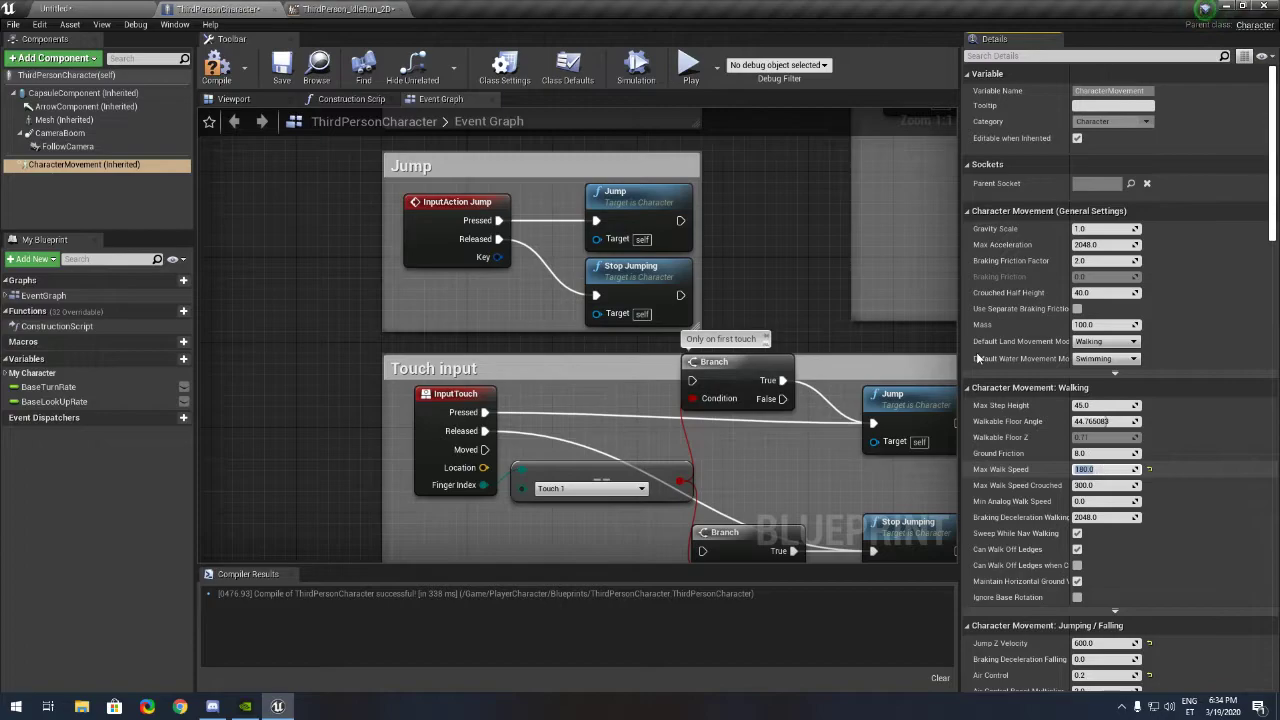
{"action": "left_click", "coordinate": [690, 65]}
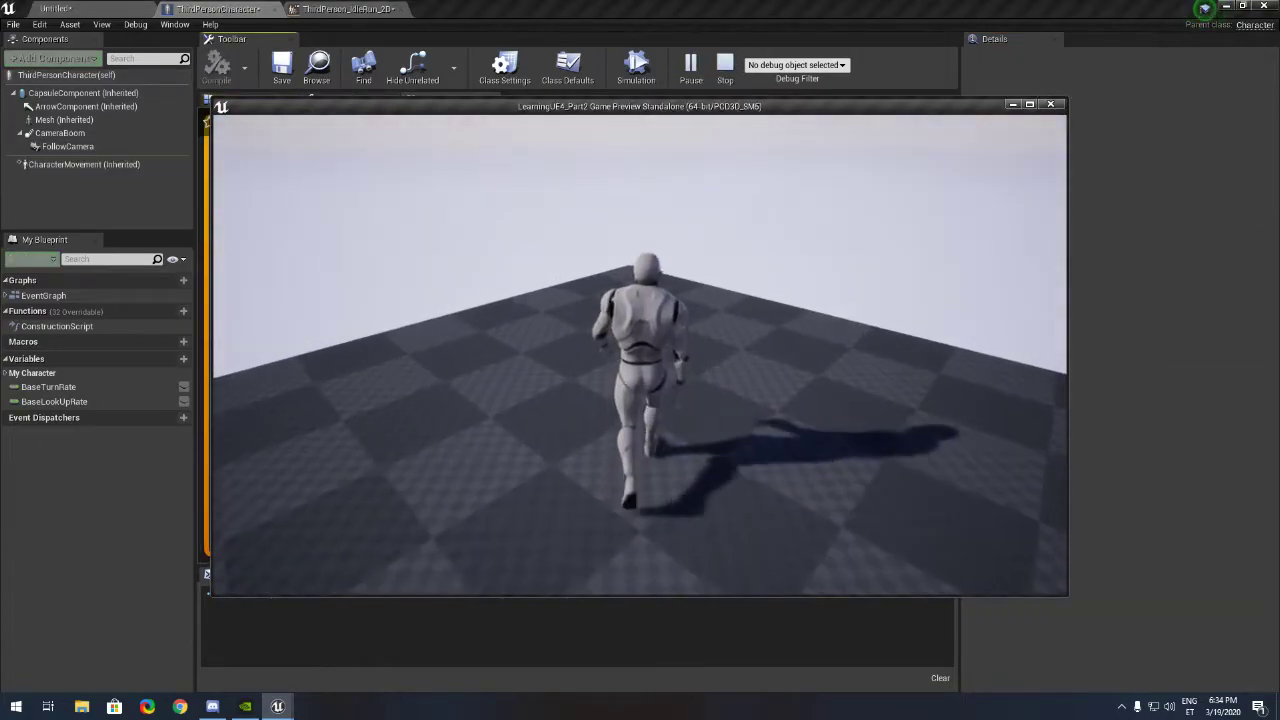
{"action": "key", "text": "w"}
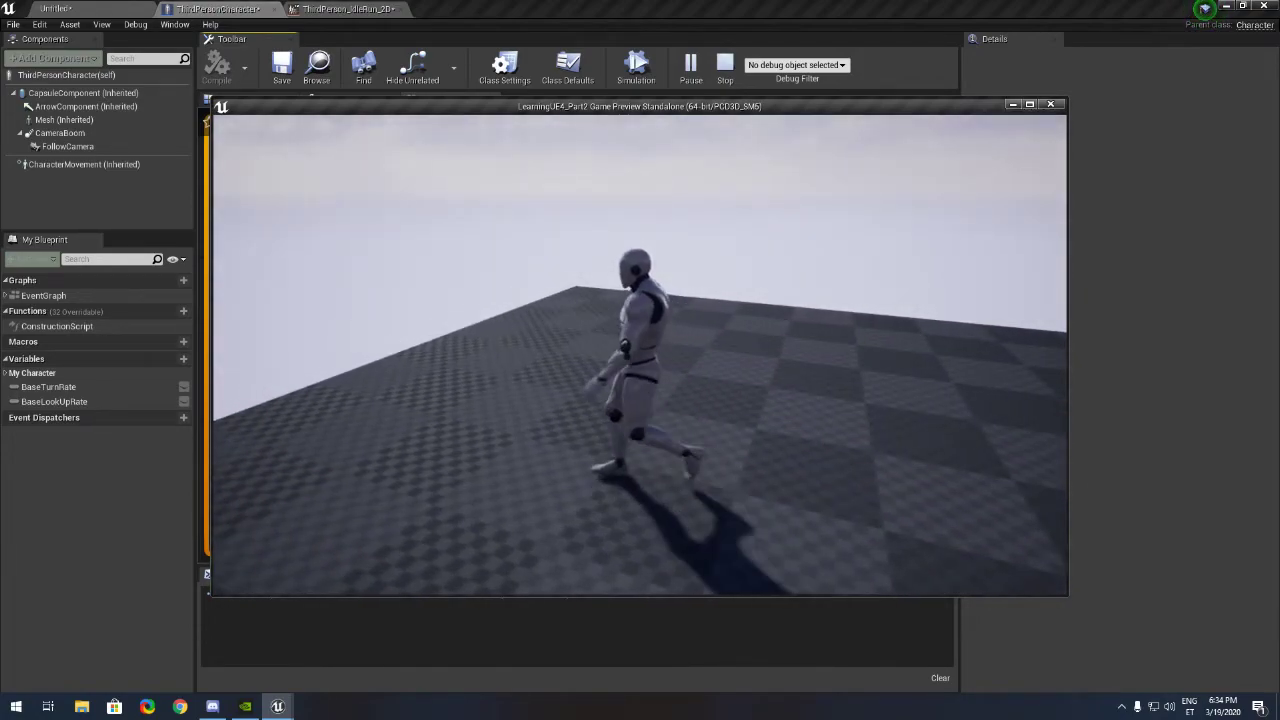
{"action": "key", "text": "d"}
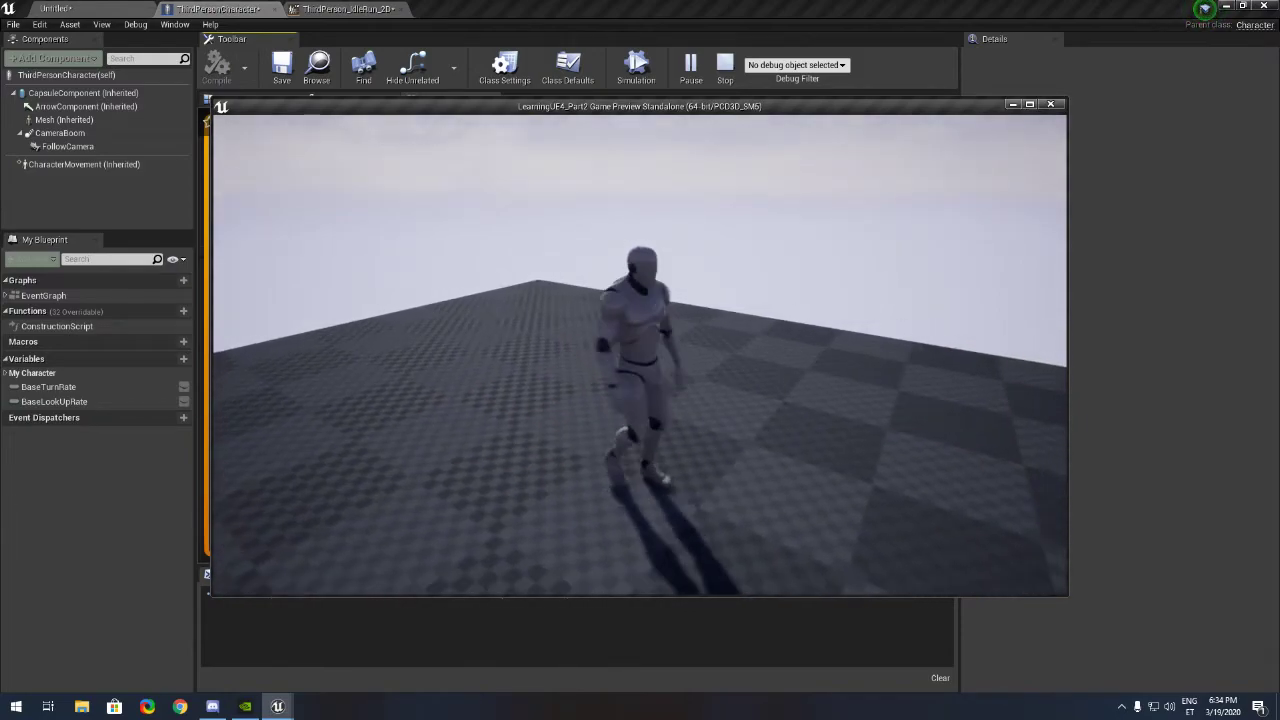
{"action": "key", "text": "d"}
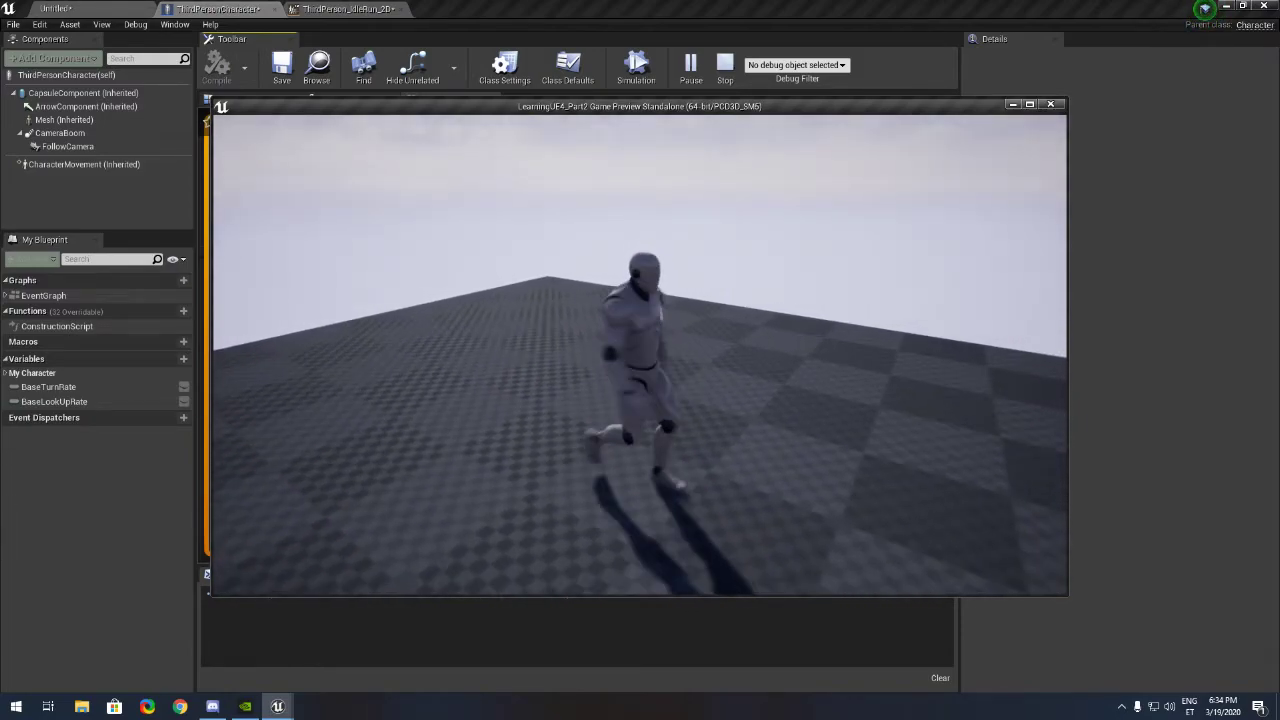
{"action": "key", "text": "w"}
{"action": "key", "text": "d"}
{"action": "key", "text": "s"}
{"action": "key", "text": "d"}
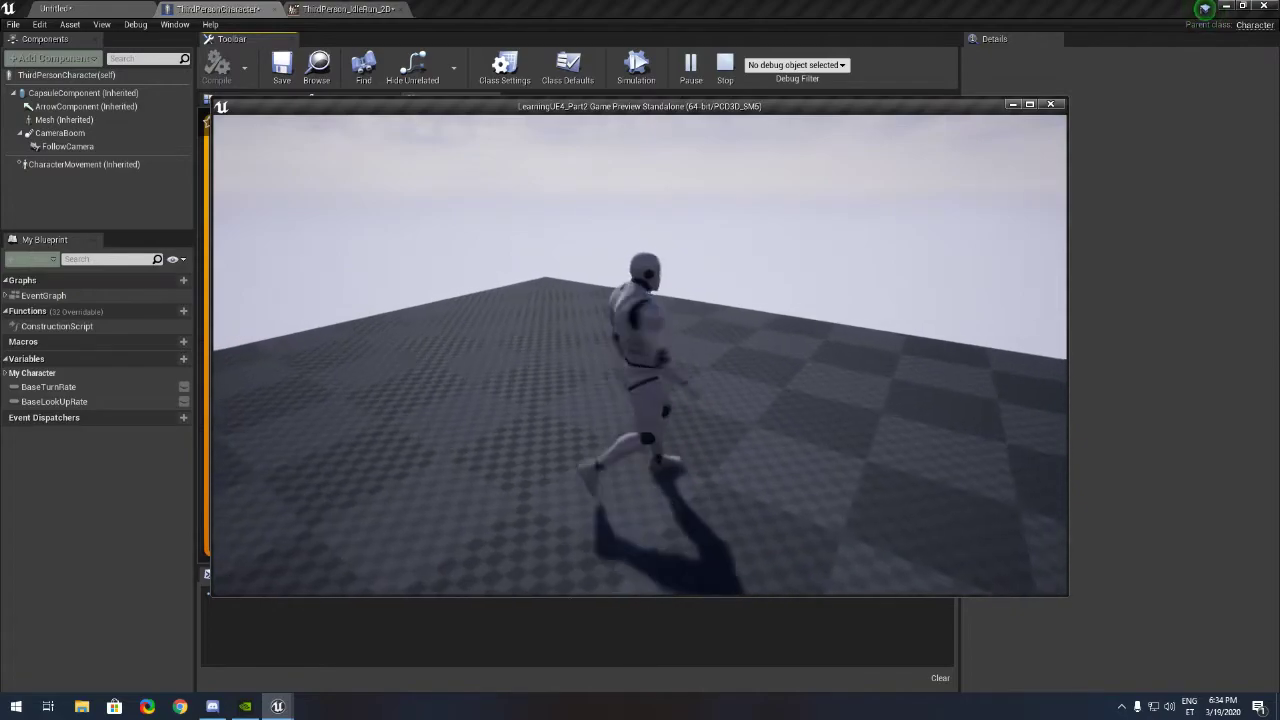
{"action": "key", "text": "s"}
{"action": "key", "text": "d"}
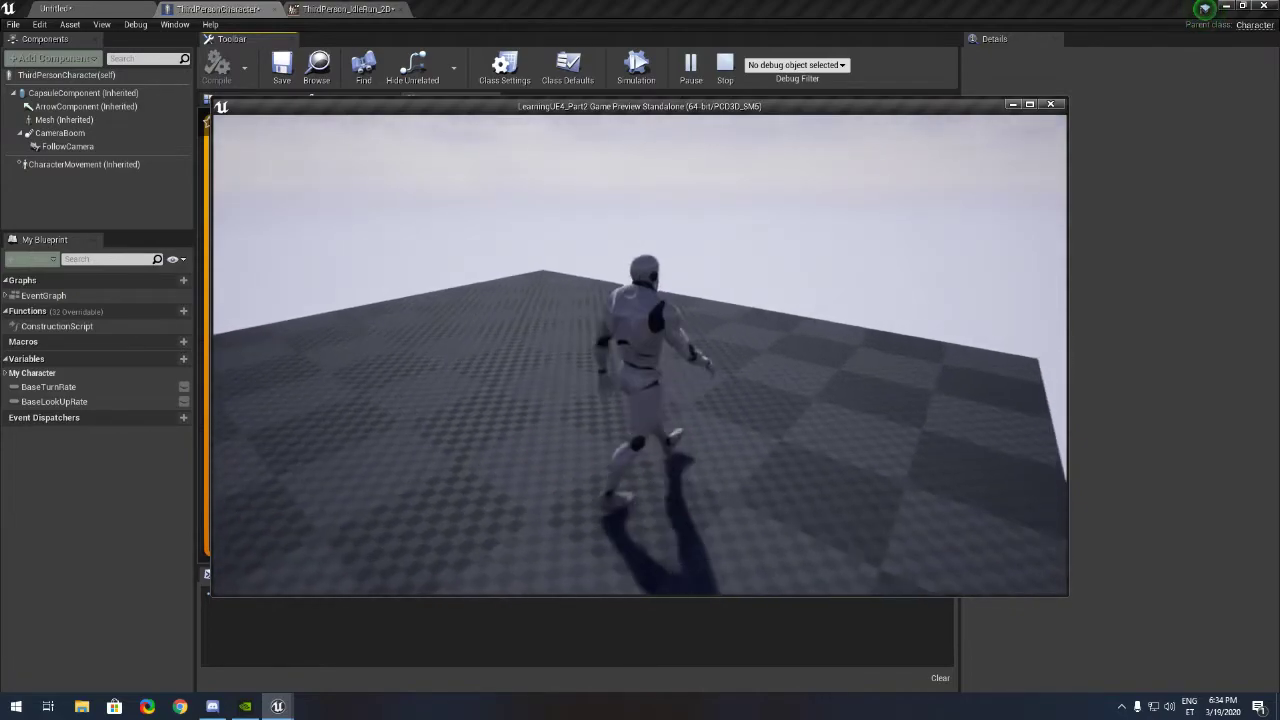
{"action": "key", "text": "Escape"}
- Delete the touch input nodes and their comment box from the character's Event Graph
{"action": "scroll", "coordinate": [590, 363], "scroll_direction": "down", "scroll_amount": 7}
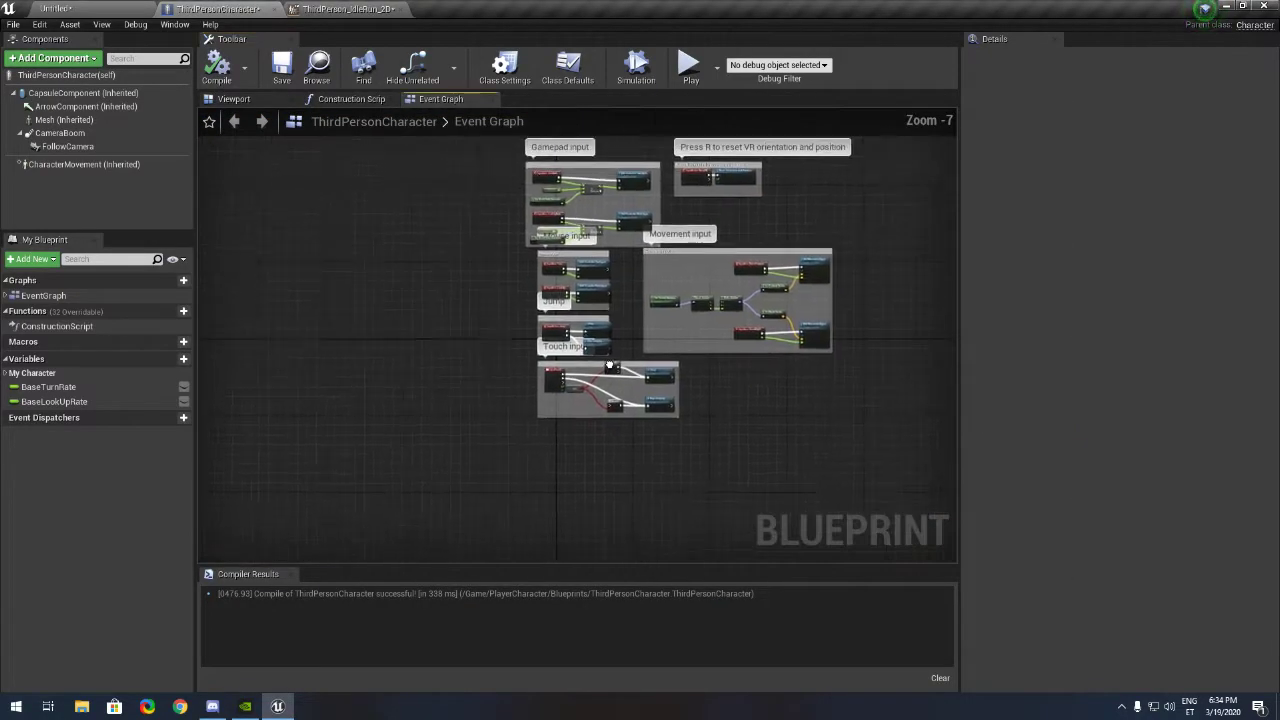
{"action": "right_click_drag", "start_coordinate": [647, 384], "coordinate": [744, 312]}
{"action": "scroll", "coordinate": [667, 410], "scroll_direction": "up", "scroll_amount": 3}
{"action": "left_click_drag", "start_coordinate": [744, 312], "coordinate": [295, 449]}
{"action": "key", "text": "Delete"}
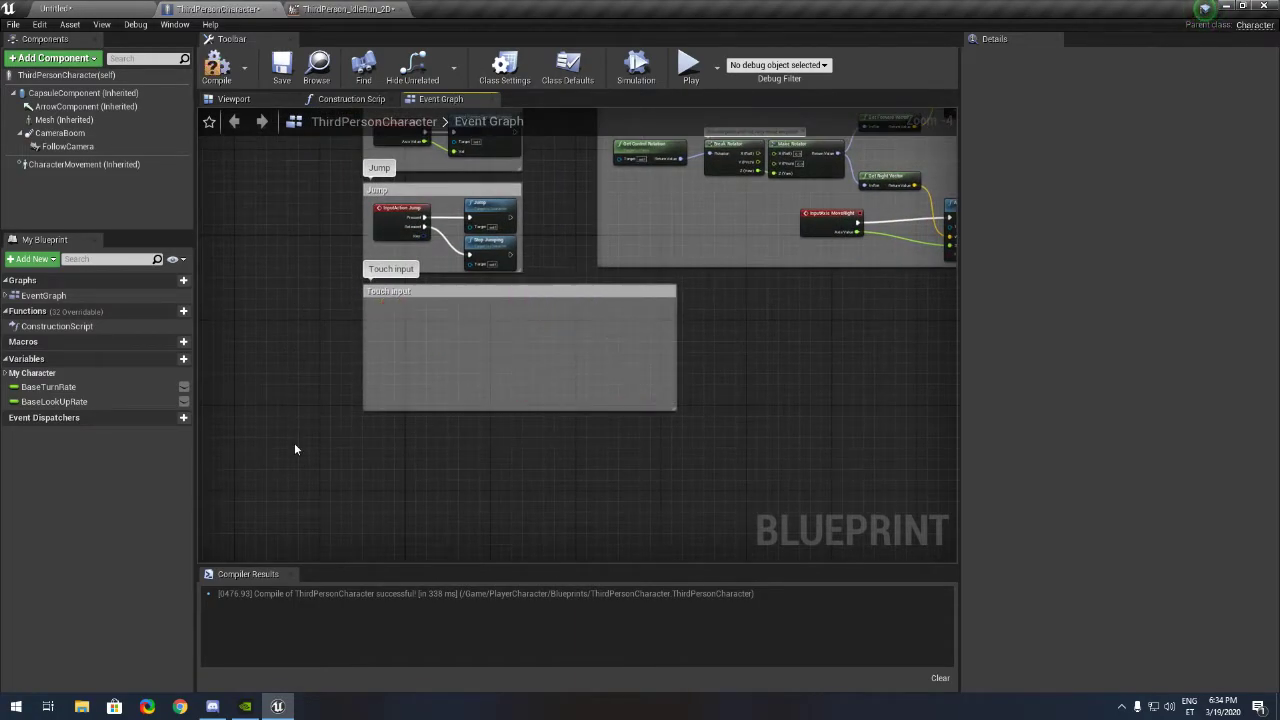
{"action": "left_click", "coordinate": [507, 296]}
{"action": "key", "text": "Delete"}
- Delete the Gamepad input group and the VR orientation reset group from the Event Graph
{"action": "right_click_drag", "start_coordinate": [512, 289], "coordinate": [421, 505]}
{"action": "scroll", "coordinate": [421, 505], "scroll_direction": "down", "scroll_amount": 2}
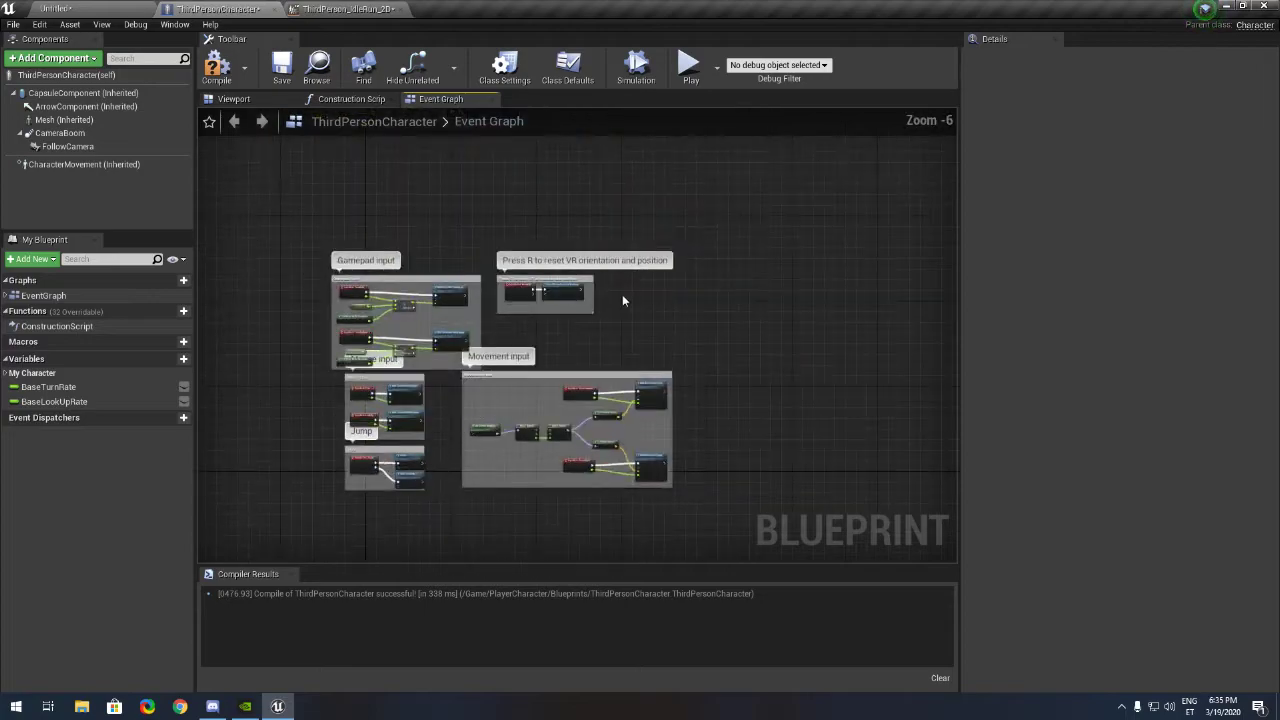
{"action": "left_click_drag", "start_coordinate": [505, 357], "coordinate": [228, 367]}
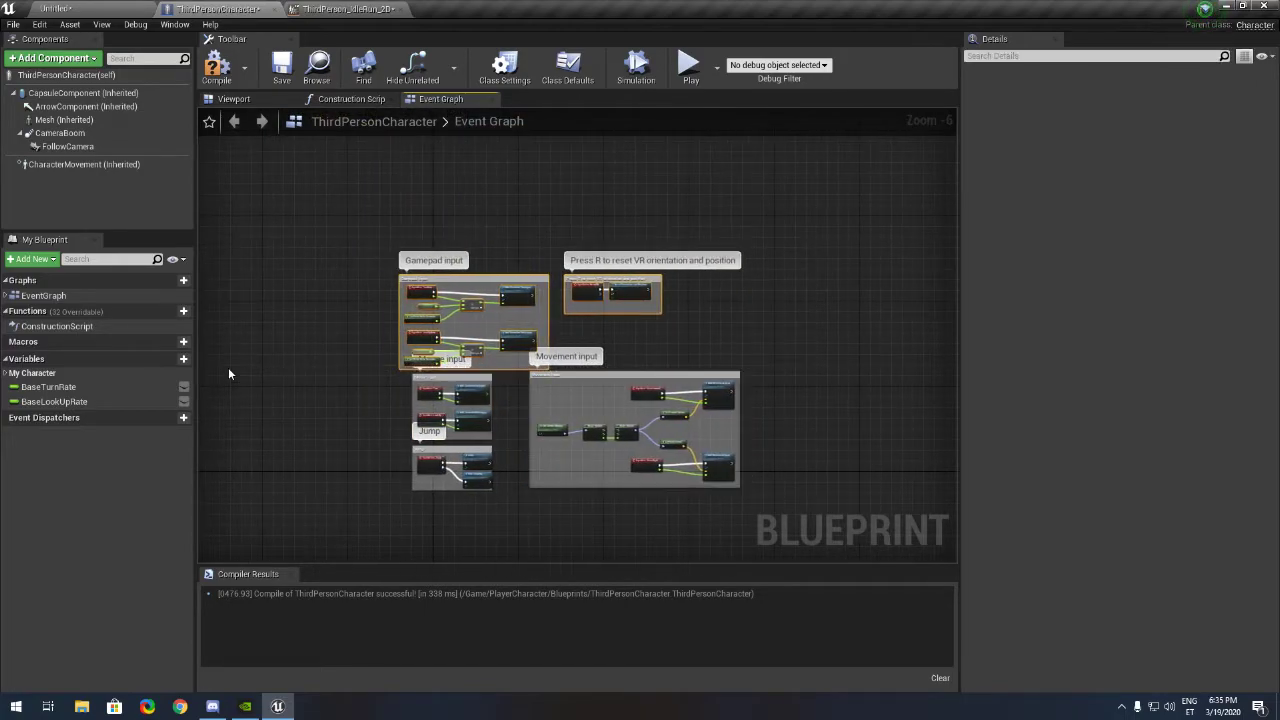
{"action": "key", "text": "Delete"}
- Move the Mouse input and Jump groups together next to the Movement input group
{"action": "scroll", "coordinate": [483, 362], "scroll_direction": "up", "scroll_amount": 1}
{"action": "right_click_drag", "start_coordinate": [397, 327], "coordinate": [413, 240]}
{"action": "left_click_drag", "start_coordinate": [350, 281], "coordinate": [505, 458]}
{"action": "left_click_drag", "start_coordinate": [453, 408], "coordinate": [502, 404]}
{"action": "right_click_drag", "start_coordinate": [515, 414], "coordinate": [525, 298]}
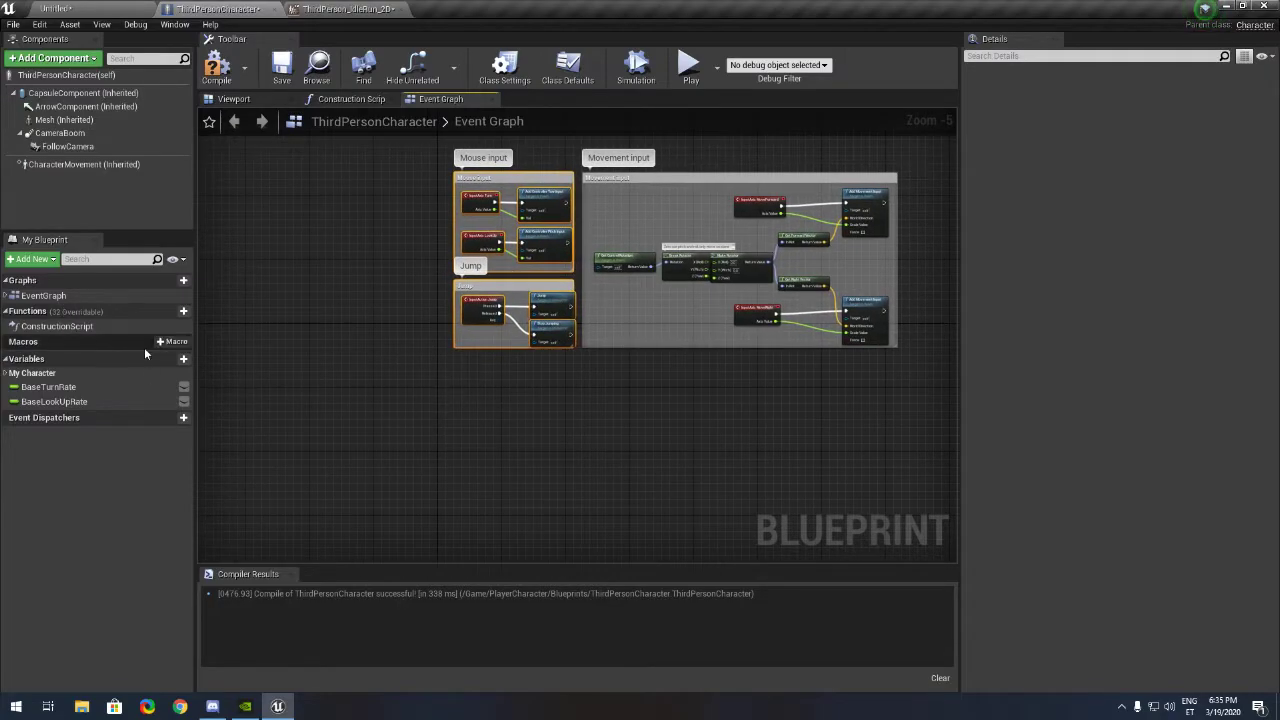
- Add a Boolean variable named Running? to the character blueprint and compile it
{"action": "left_click", "coordinate": [170, 360]}
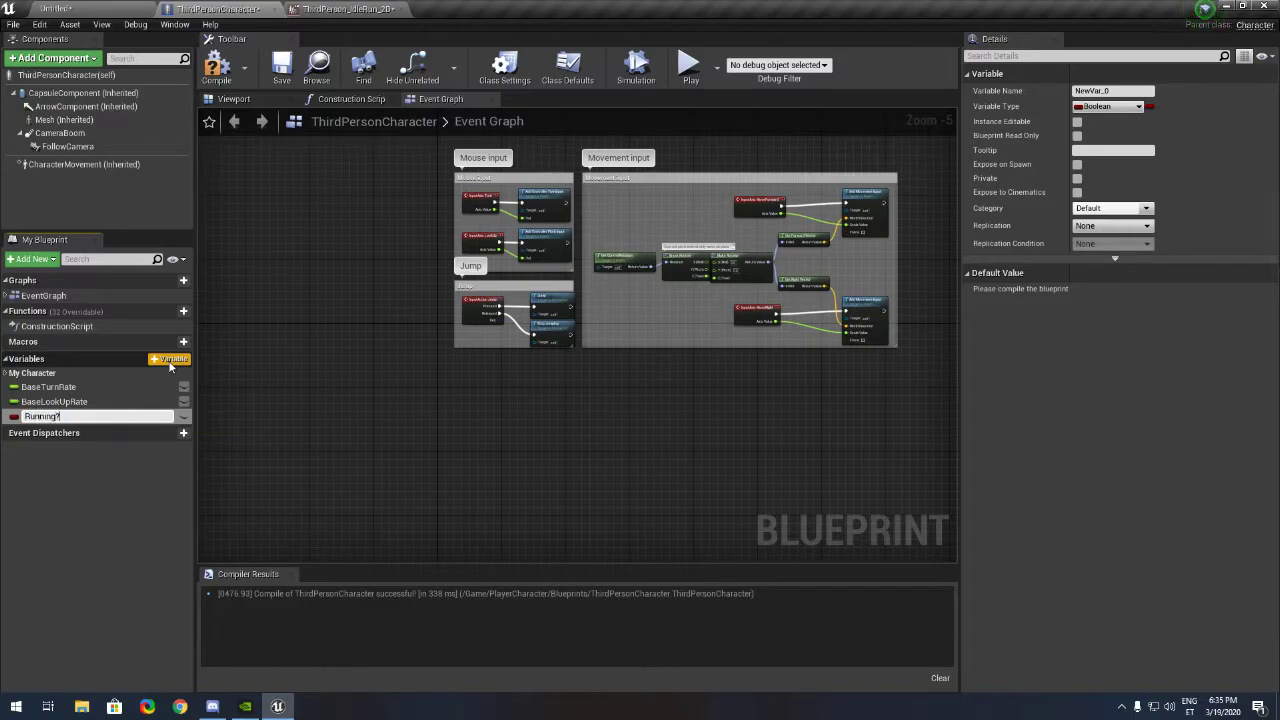
{"action": "key", "text": "Return"}
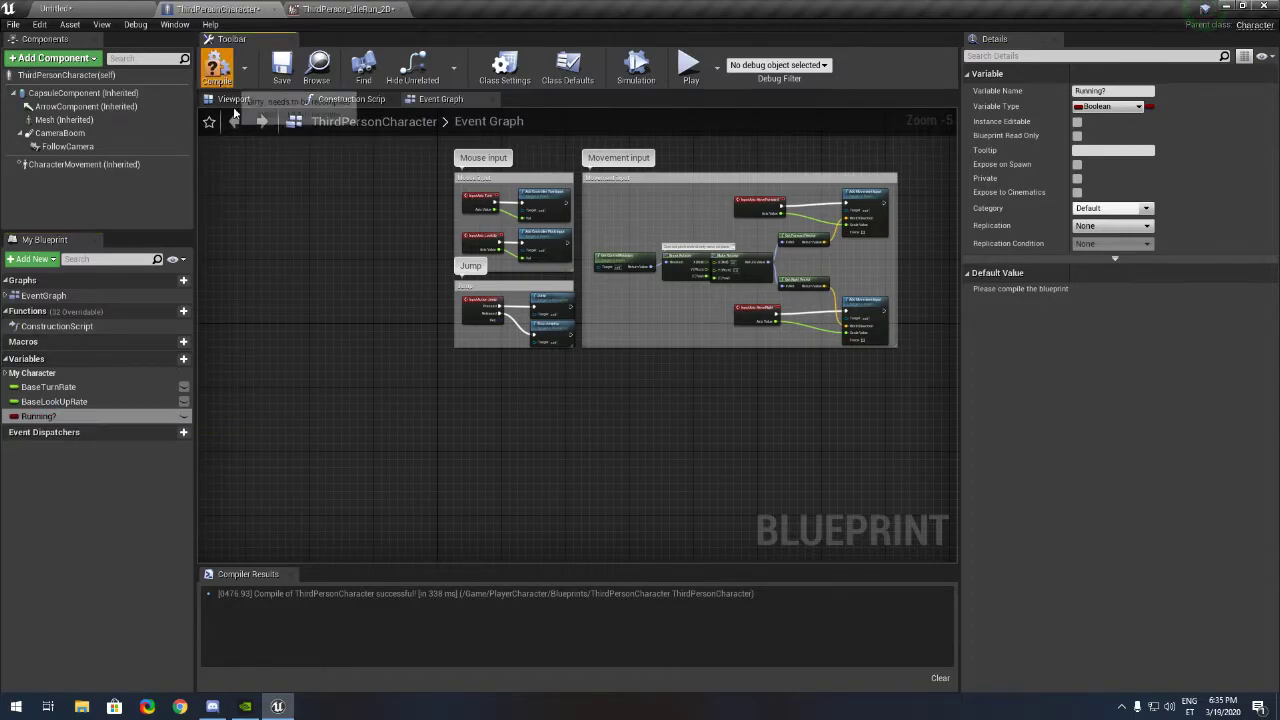
{"action": "left_click", "coordinate": [217, 67]}
- Add a Left Shift key event in the empty graph area below the Jump group
{"action": "right_click", "coordinate": [443, 404]}
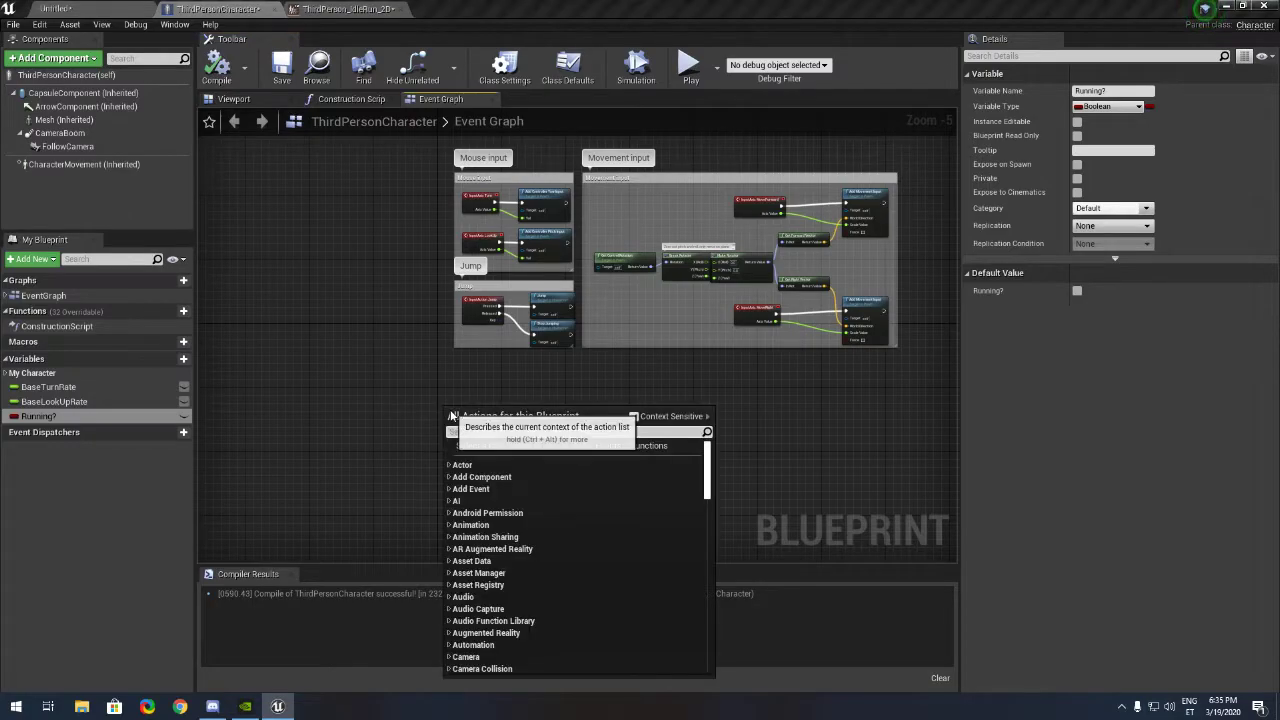
{"action": "type", "text": "Left Sh"}
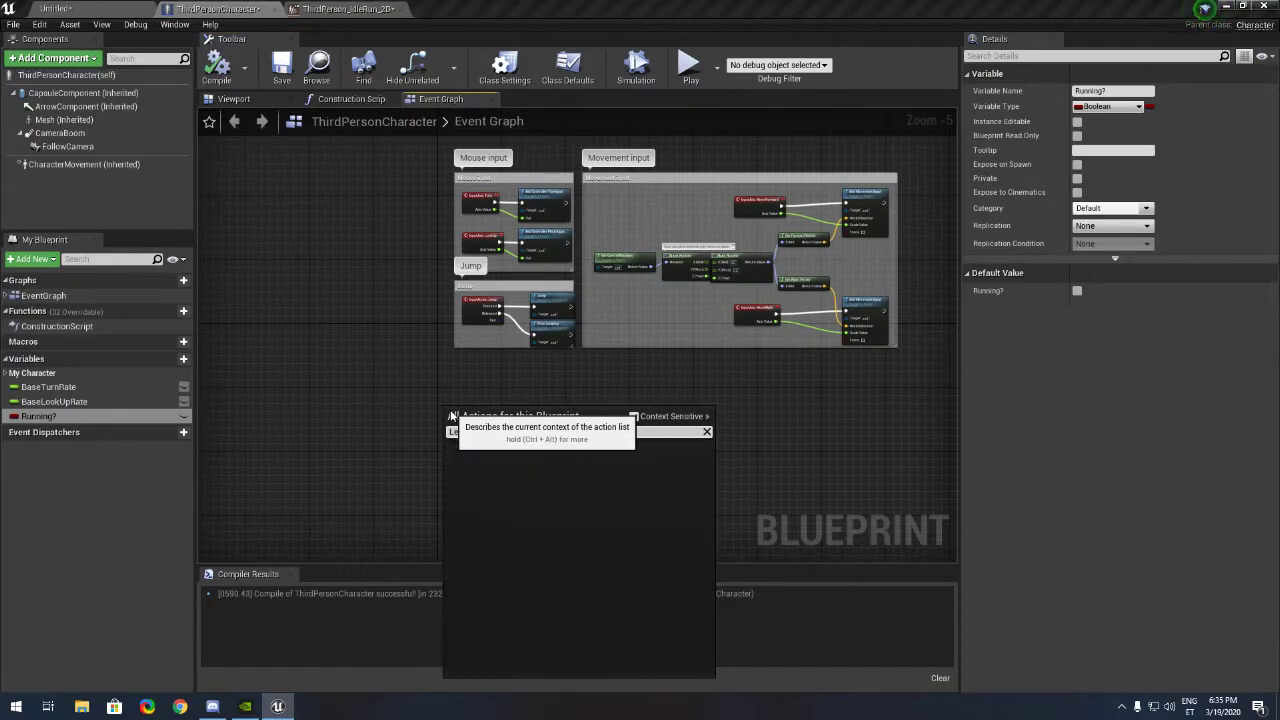
{"action": "left_click", "coordinate": [497, 536]}
{"action": "scroll", "coordinate": [486, 534], "scroll_direction": "up", "scroll_amount": 4}
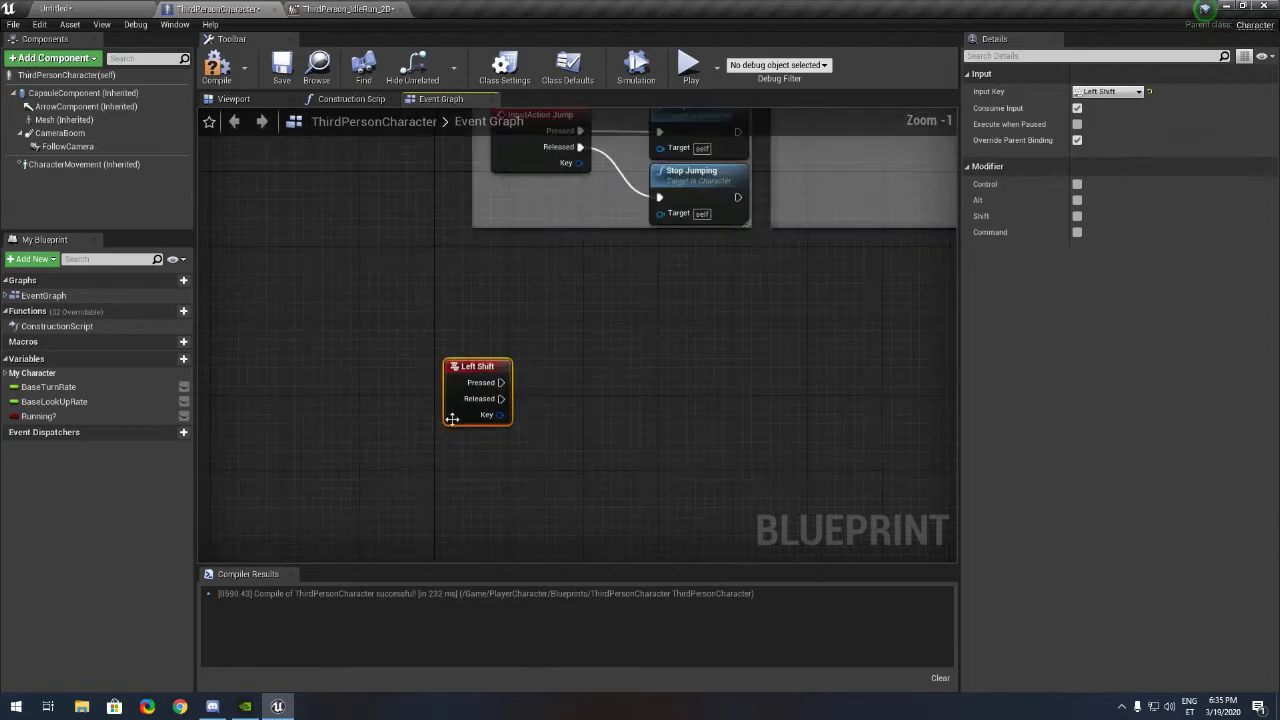
{"action": "left_click_drag", "start_coordinate": [500, 425], "coordinate": [511, 447]}
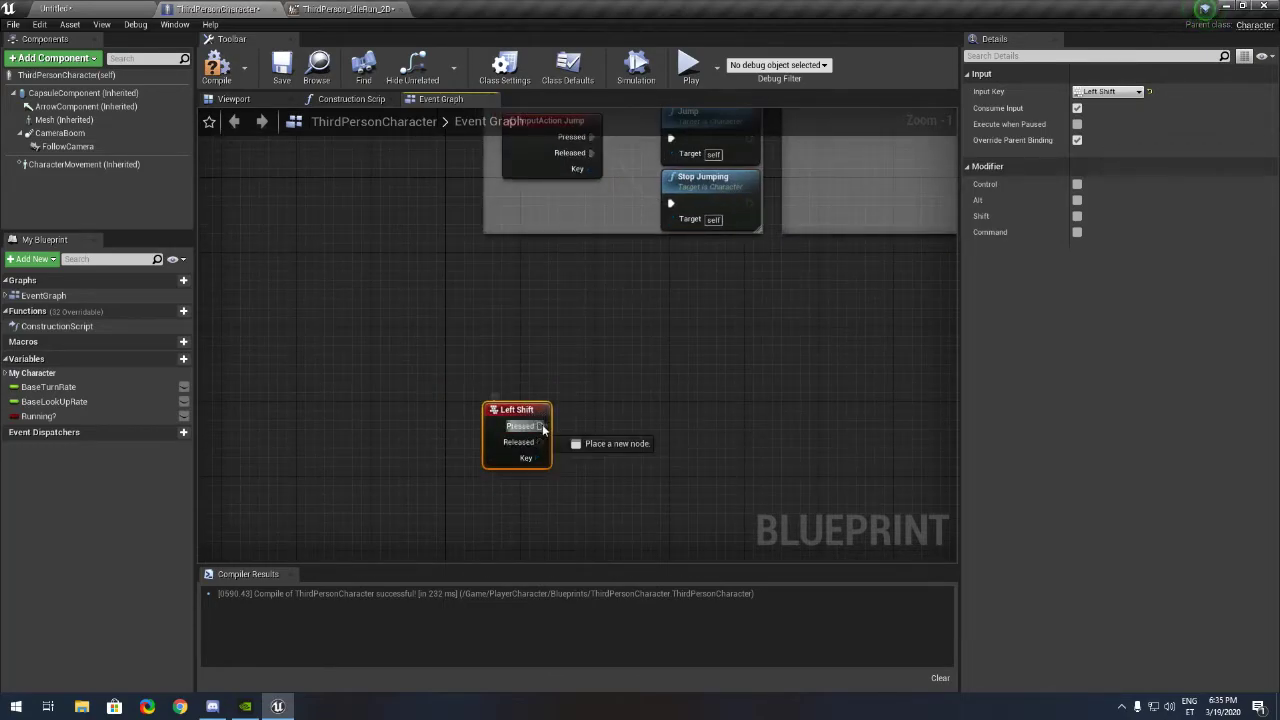
- Make Left Shift set Running? to true when pressed and false when released, stacking both SET nodes close to the event
{"action": "left_click_drag", "start_coordinate": [40, 416], "coordinate": [540, 427]}
{"action": "left_click_drag", "start_coordinate": [686, 430], "coordinate": [662, 393]}
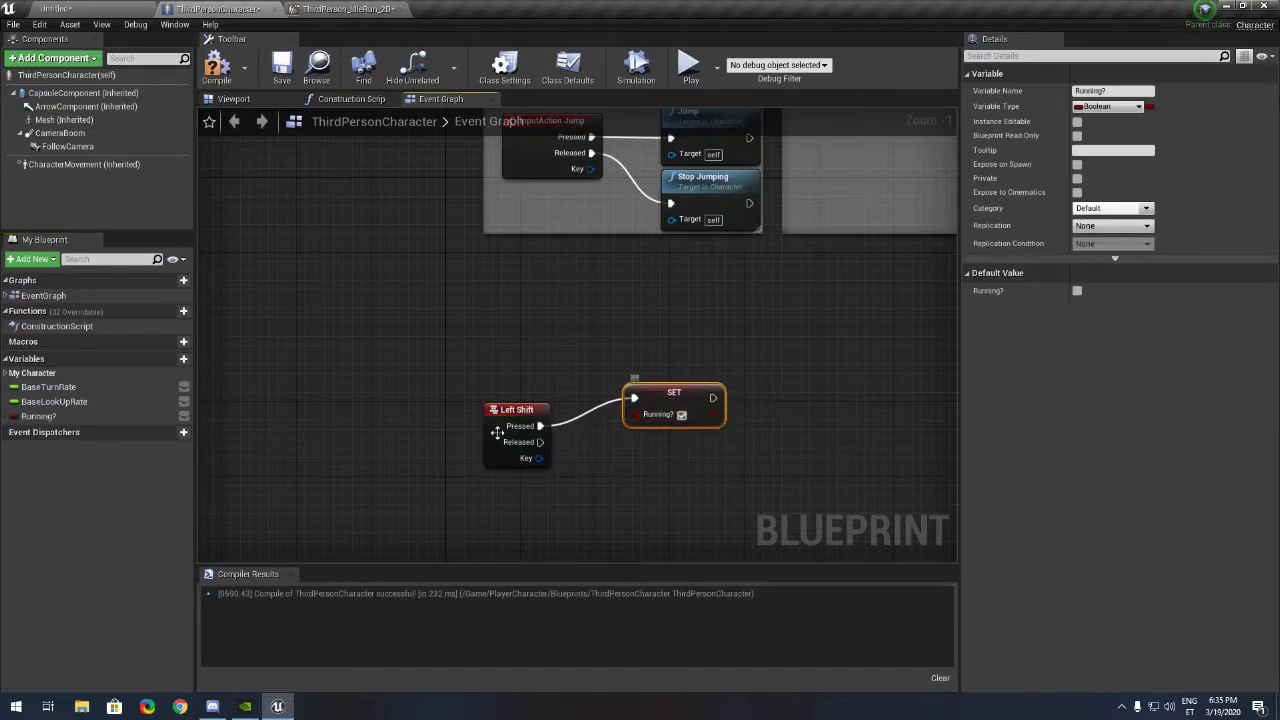
{"action": "left_click_drag", "start_coordinate": [83, 417], "coordinate": [540, 442]}
{"action": "left_click_drag", "start_coordinate": [695, 447], "coordinate": [667, 463]}
{"action": "left_click_drag", "start_coordinate": [730, 373], "coordinate": [608, 506]}
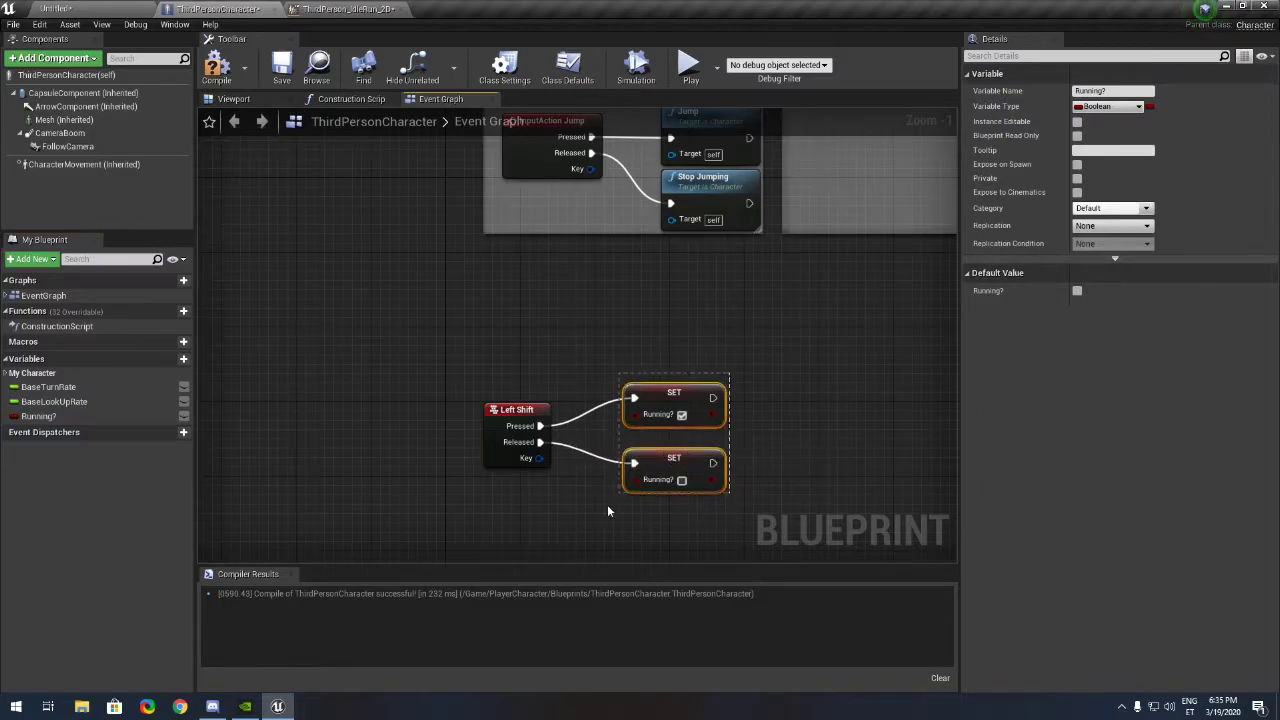
{"action": "left_click_drag", "start_coordinate": [680, 457], "coordinate": [641, 456]}
- Add a timeline named Running after the SET node that turns Running? on, and align it with that node
{"action": "right_click_drag", "start_coordinate": [678, 423], "coordinate": [540, 400]}
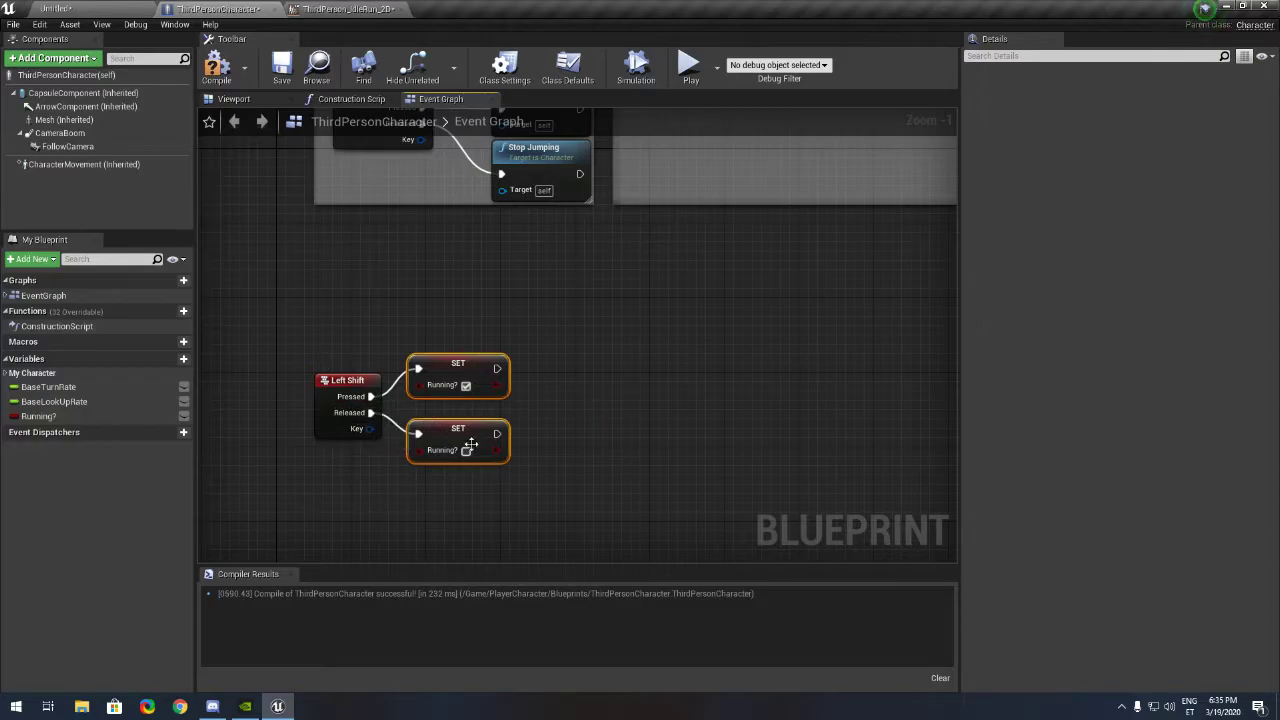
{"action": "left_click_drag", "start_coordinate": [497, 369], "coordinate": [534, 366]}
{"action": "type", "text": "Add timel"}
{"action": "key", "text": "Return"}
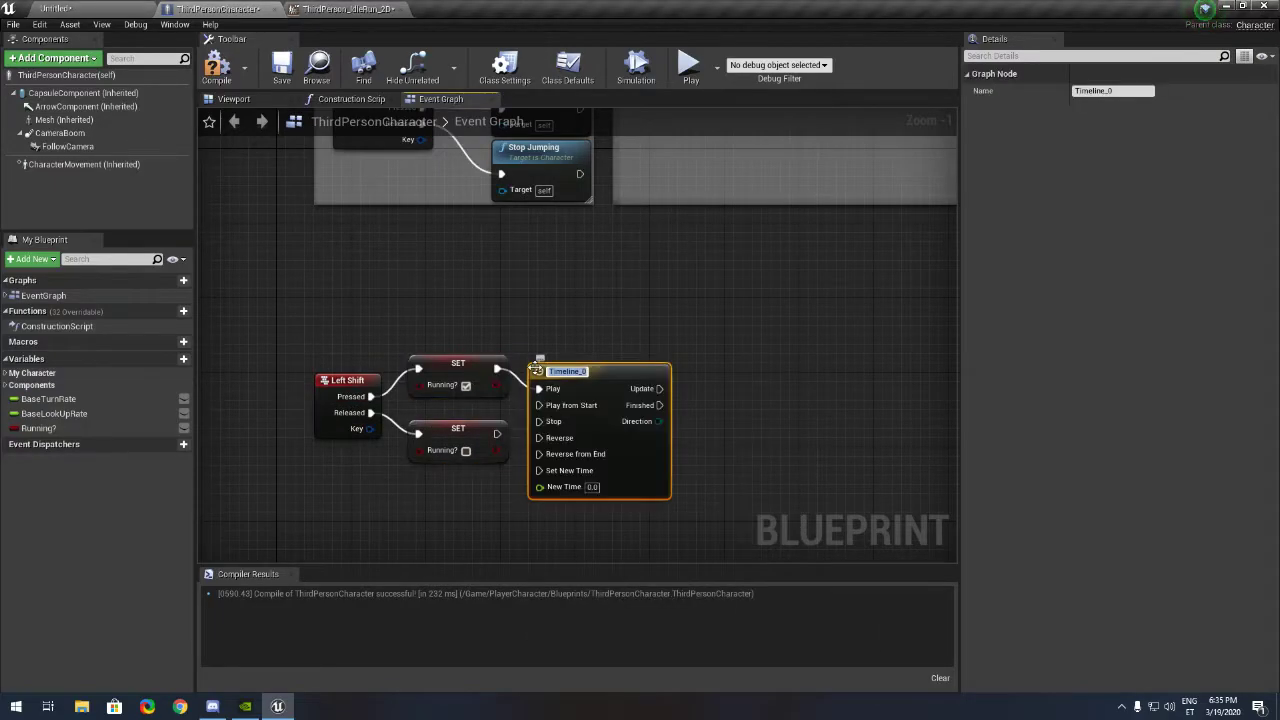
{"action": "key", "text": "Return"}
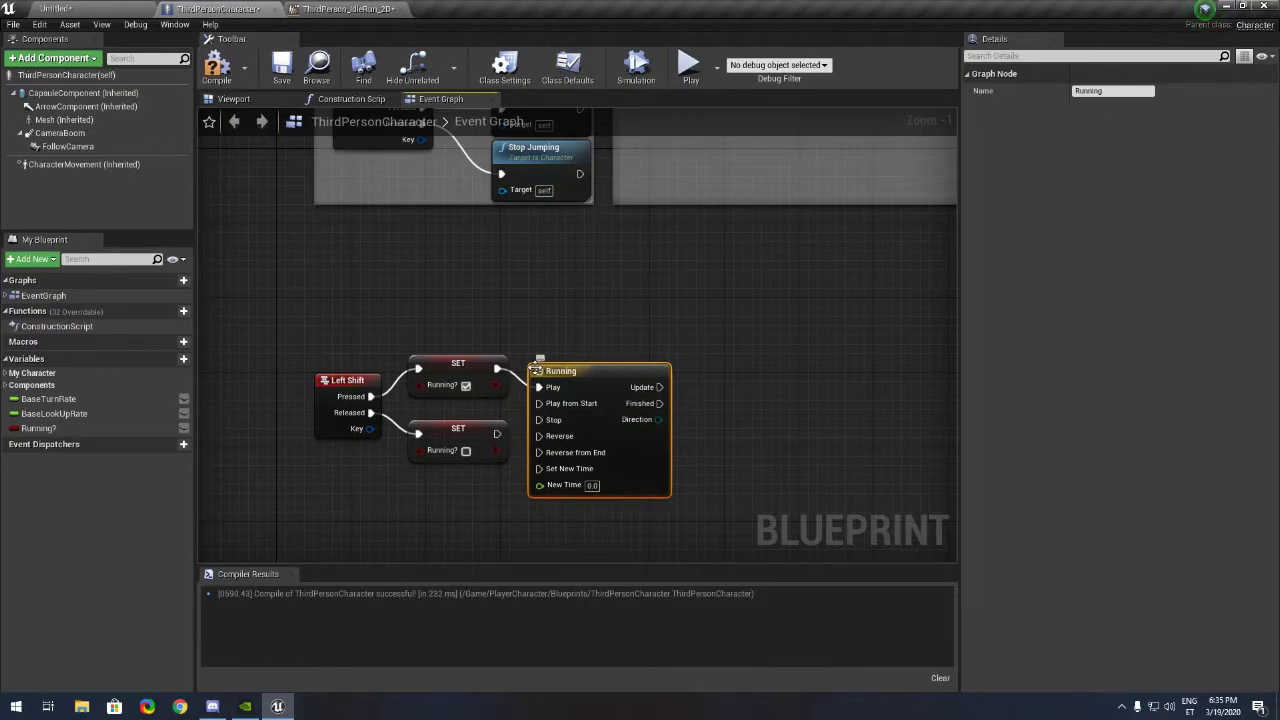
{"action": "scroll", "coordinate": [537, 354], "scroll_direction": "up", "scroll_amount": 1}
{"action": "right_click_drag", "start_coordinate": [537, 350], "coordinate": [526, 258]}
{"action": "left_click_drag", "start_coordinate": [620, 279], "coordinate": [614, 253]}
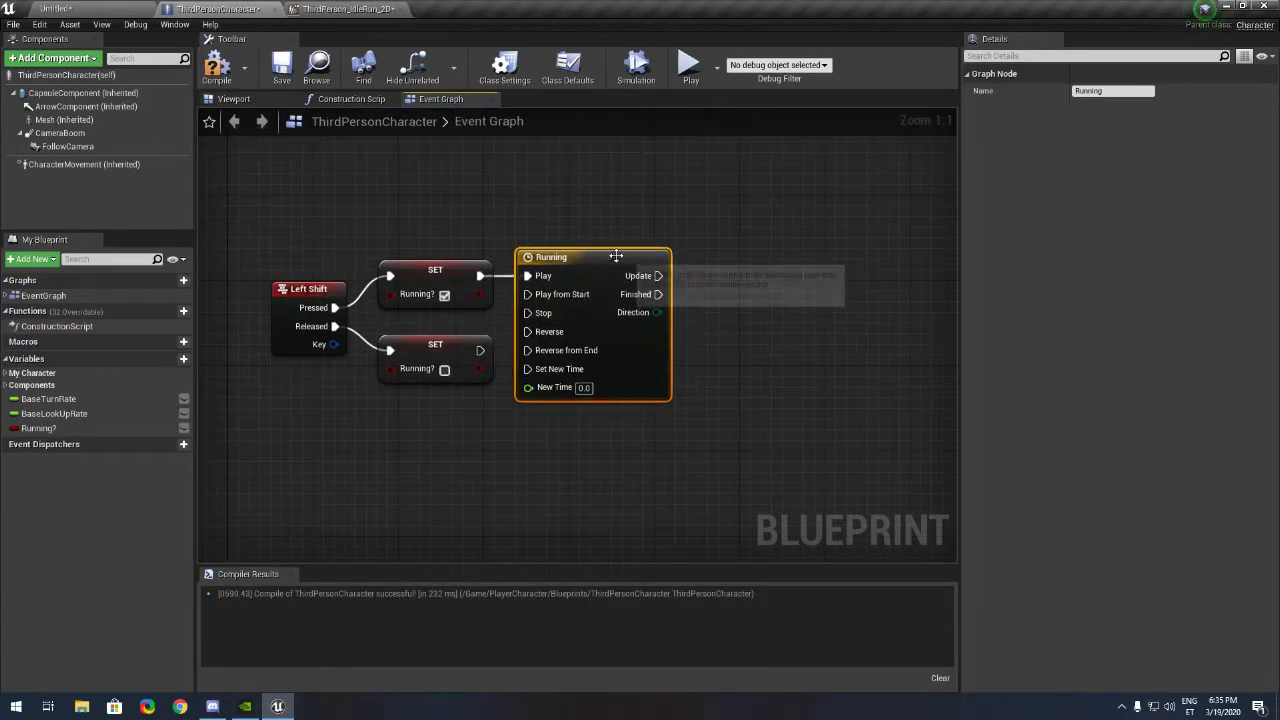
- Wire the true SET node to the Running timeline's Play from Start and the false one to Reverse from End
{"action": "left_click_drag", "start_coordinate": [527, 275], "coordinate": [527, 294], "text": "ctrl"}
{"action": "left_click_drag", "start_coordinate": [480, 350], "coordinate": [536, 332]}
{"action": "right_click_drag", "start_coordinate": [640, 298], "coordinate": [513, 251]}
{"action": "left_click_drag", "start_coordinate": [421, 286], "coordinate": [421, 306], "text": "ctrl"}
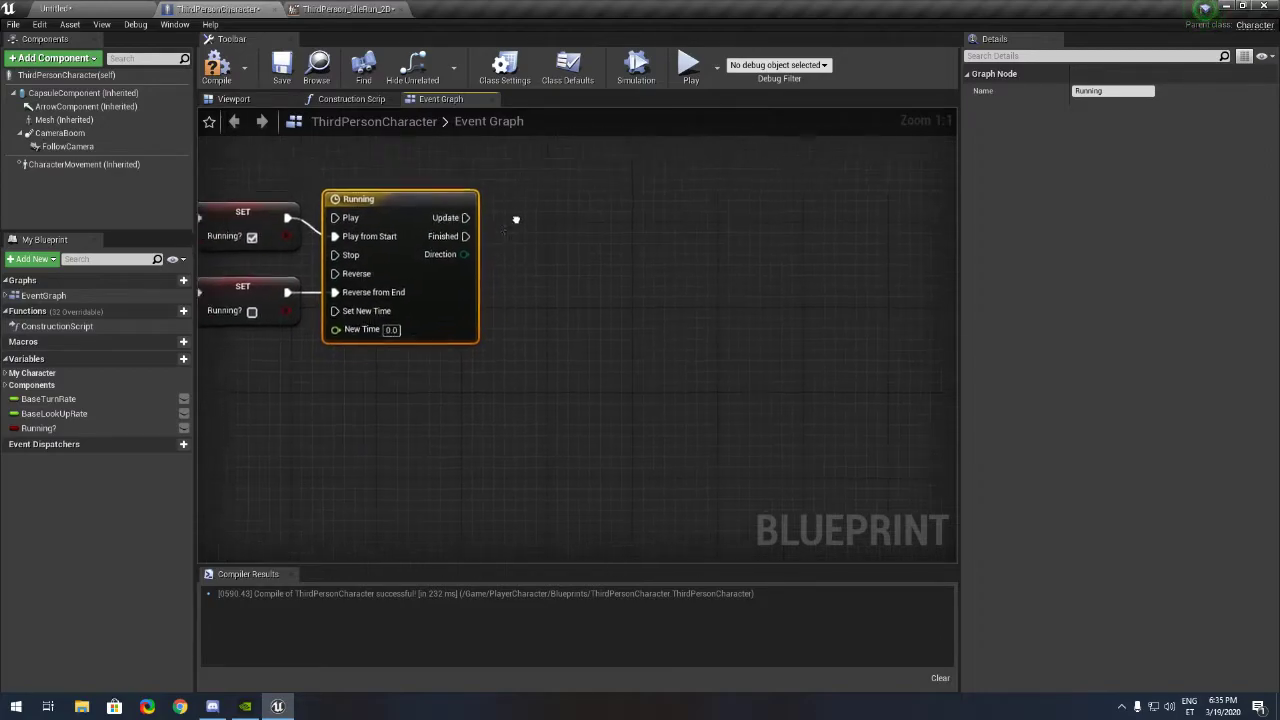
- Add a float track named Output to the Running timeline and set the timeline's length to 0.8
{"action": "double_click", "coordinate": [409, 230]}
{"action": "left_click", "coordinate": [224, 140]}
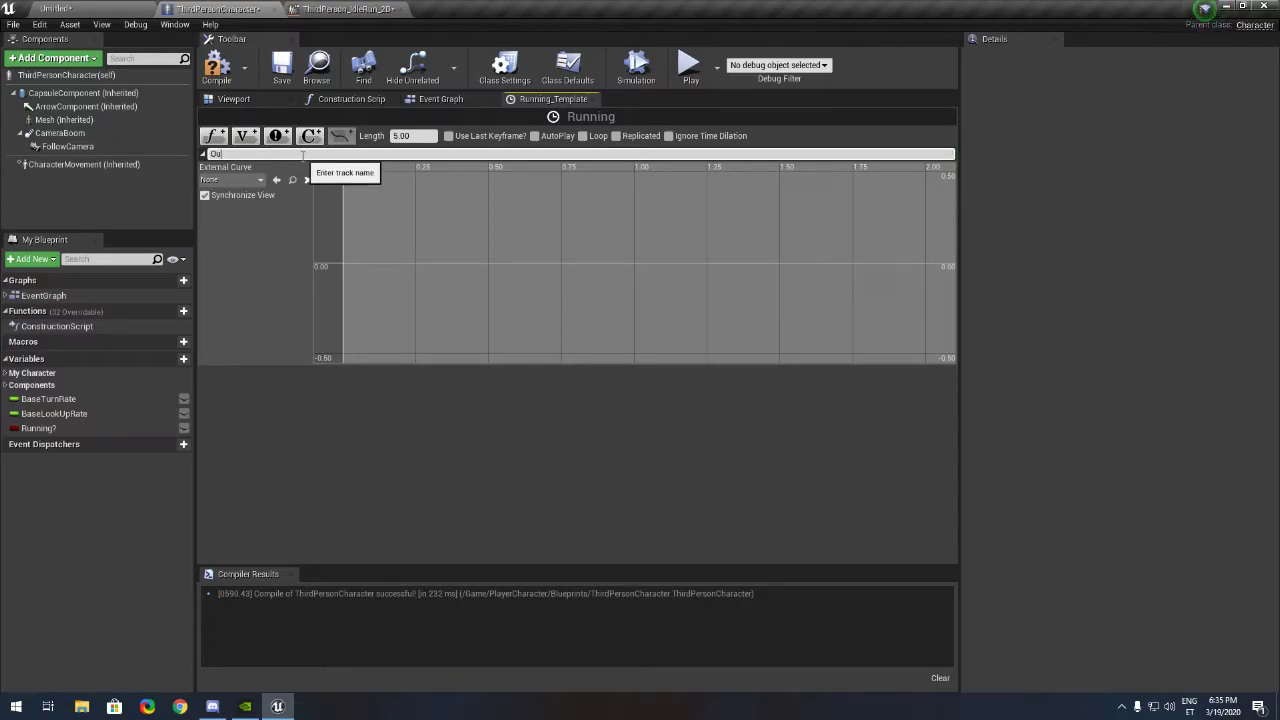
{"action": "type", "text": "Output"}
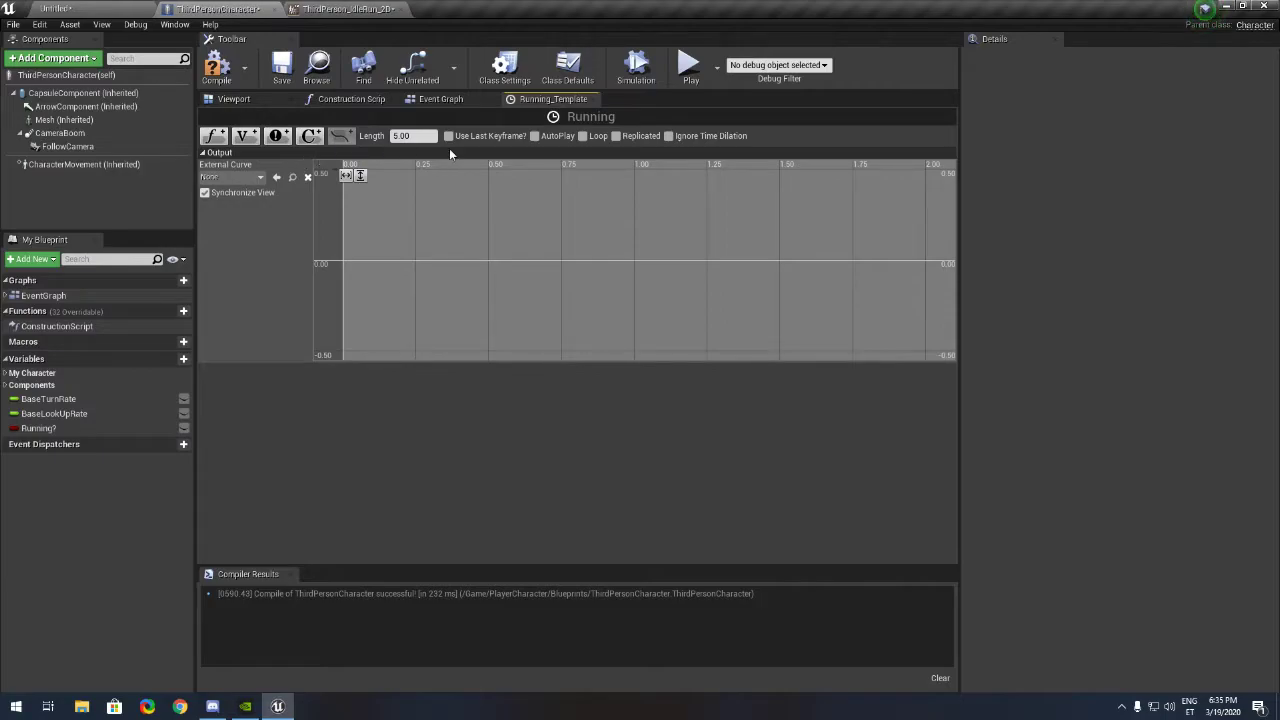
{"action": "left_click", "coordinate": [424, 138]}
{"action": "type", "text": "1"}
{"action": "key", "text": "Return"}
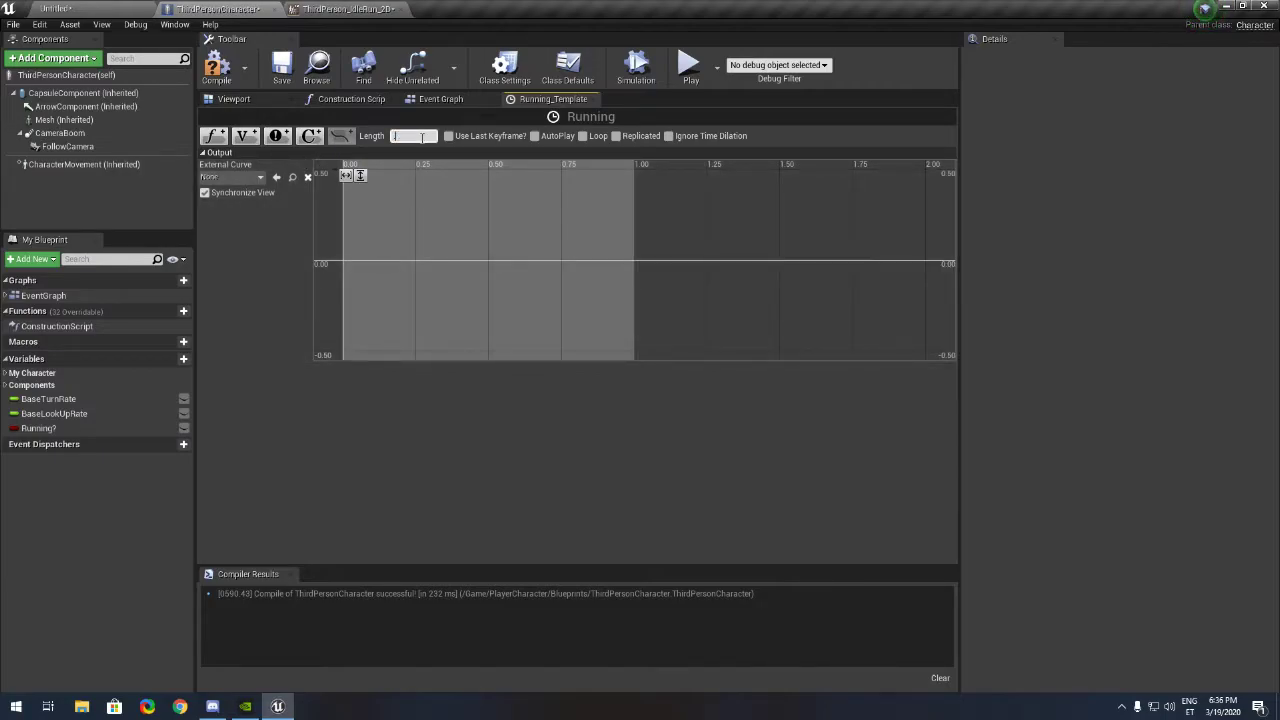
{"action": "type", "text": ".8"}
{"action": "key", "text": "Return"}
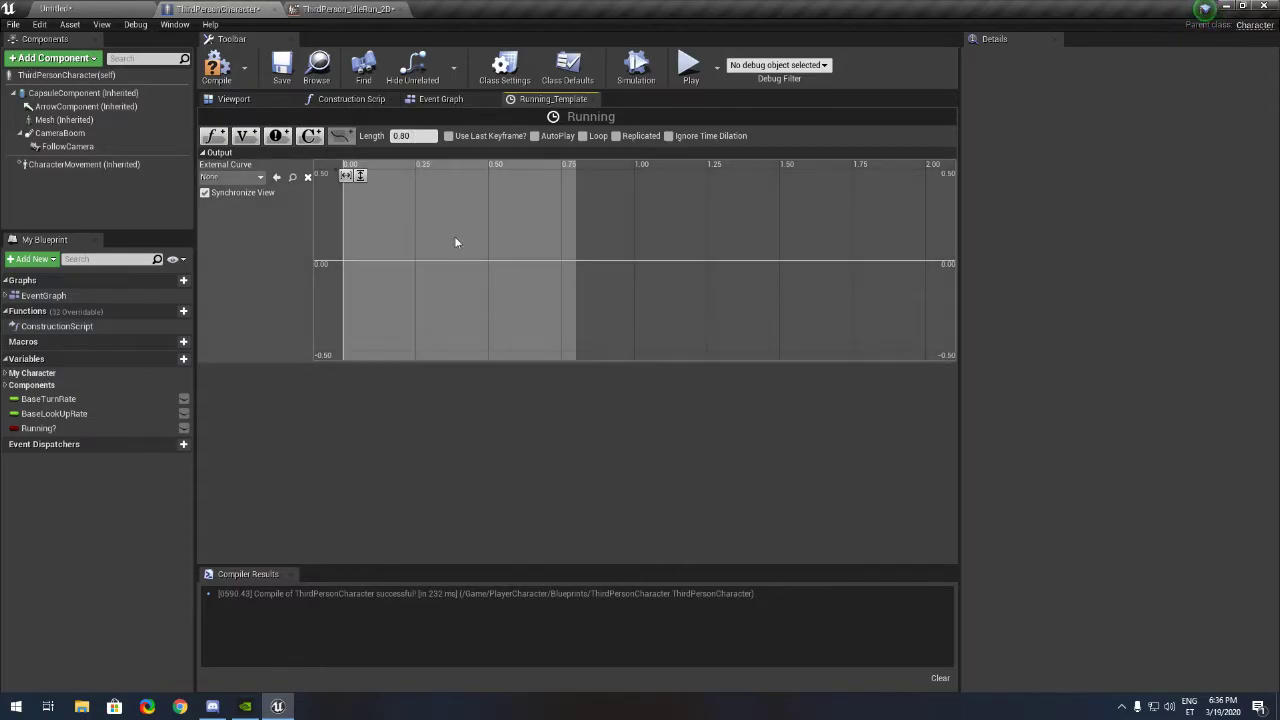
- Add two keys to the Output curve, value 0 at time 0 and value 1 at time 0.8, and fit the curve in view
{"action": "left_click", "coordinate": [340, 263], "text": "shift"}
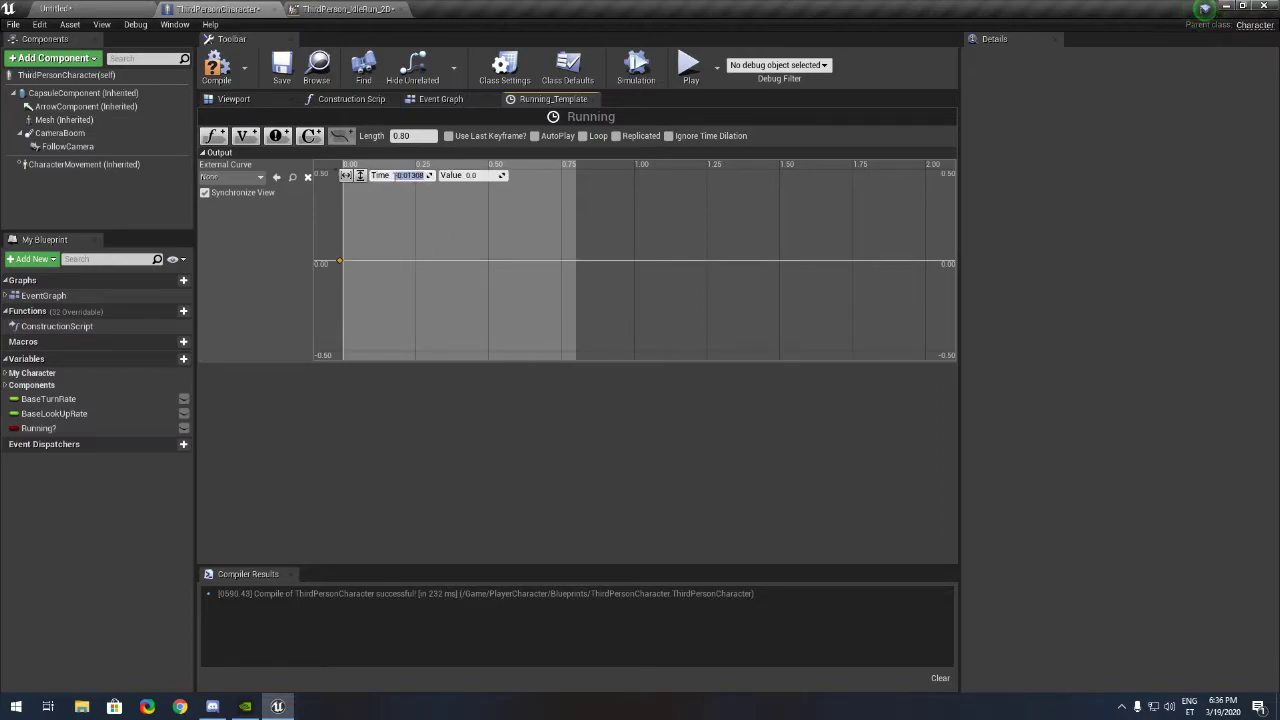
{"action": "left_click", "coordinate": [528, 265], "text": "shift"}
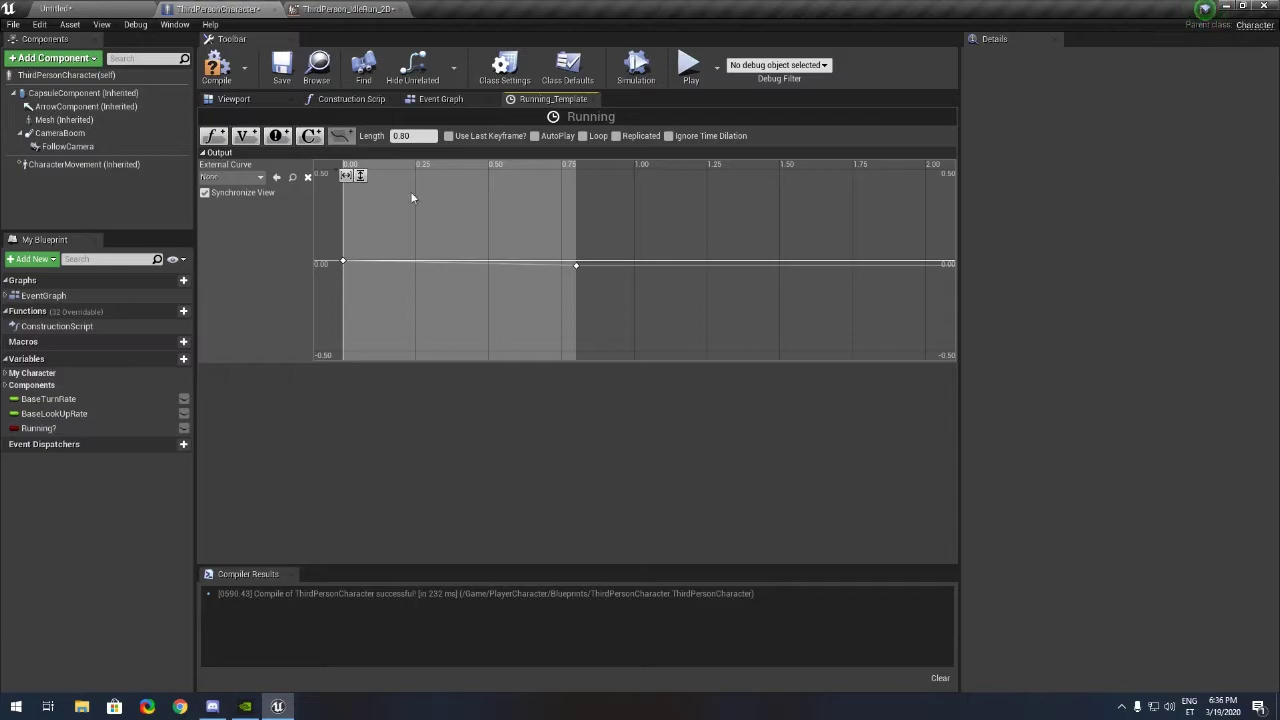
{"action": "left_click", "coordinate": [575, 265]}
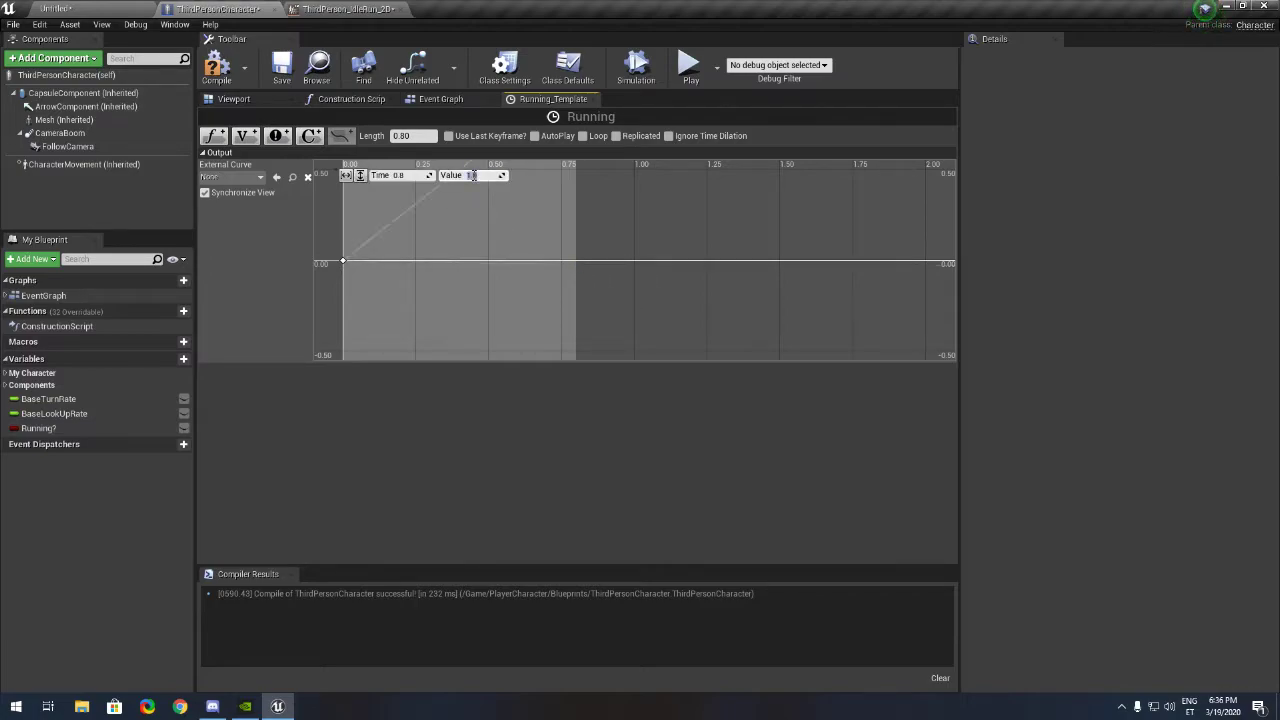
{"action": "left_click", "coordinate": [360, 175]}
{"action": "left_click", "coordinate": [345, 175]}
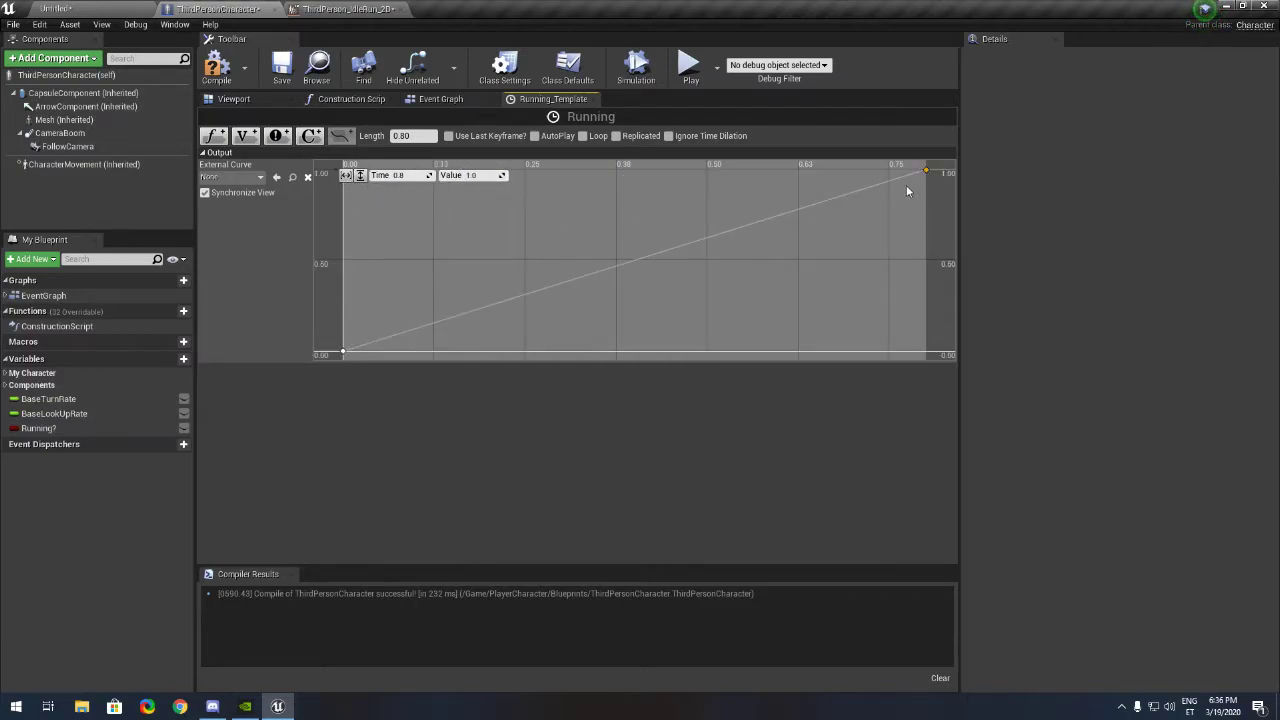
- Set both Output curve keys to Auto interpolation and compile the blueprint
{"action": "mouse_move", "coordinate": [928, 173]}
{"action": "right_click", "coordinate": [928, 173]}
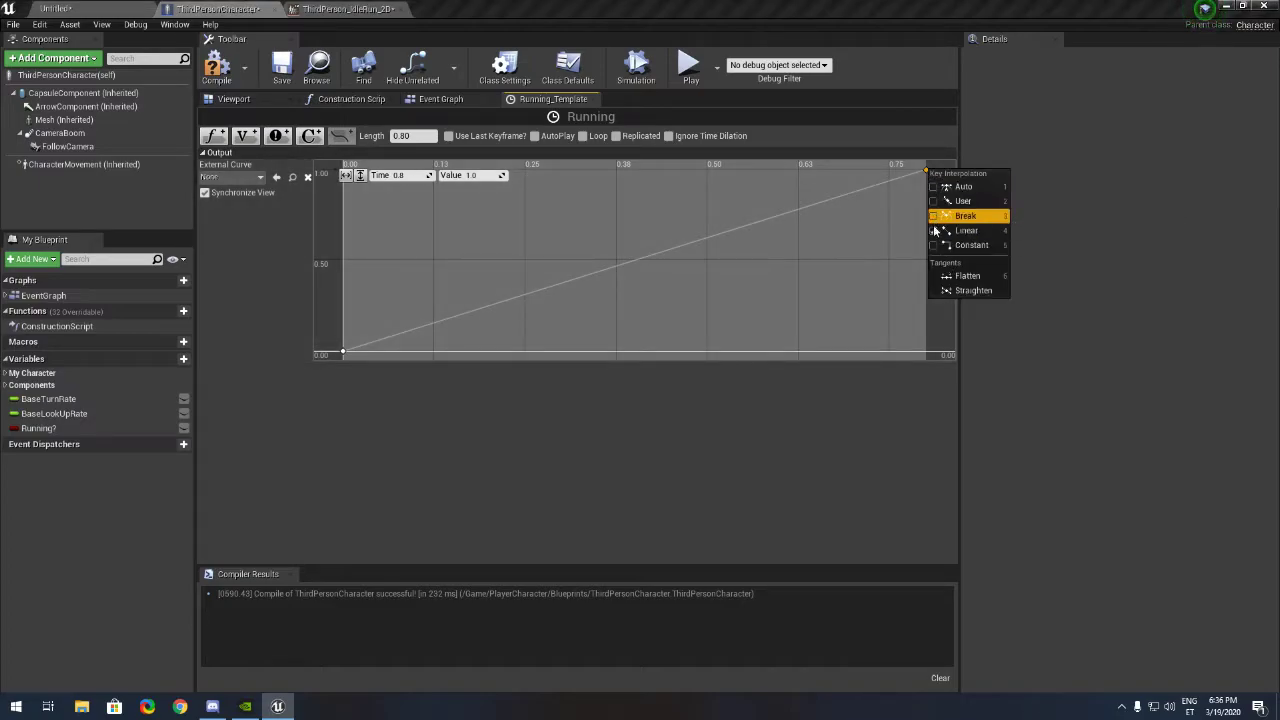
{"action": "left_click", "coordinate": [960, 187]}
{"action": "right_click", "coordinate": [924, 171]}
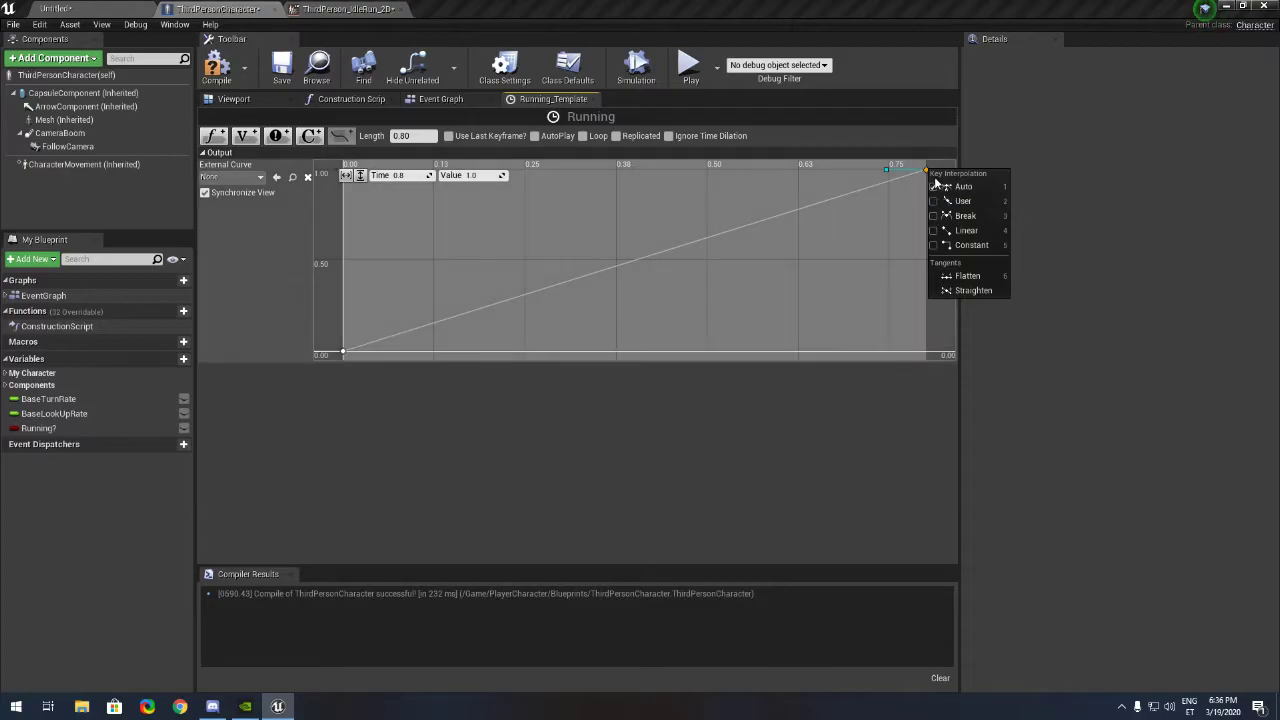
{"action": "left_click", "coordinate": [937, 188]}
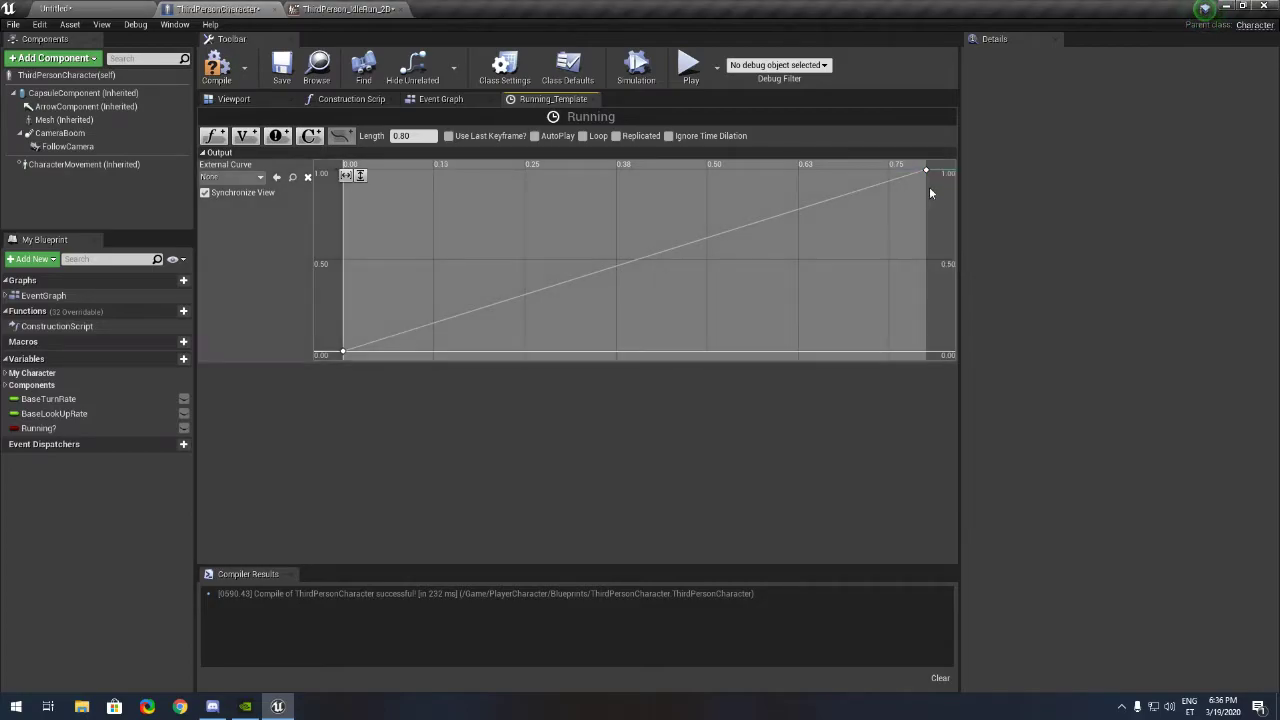
{"action": "right_click", "coordinate": [928, 172]}
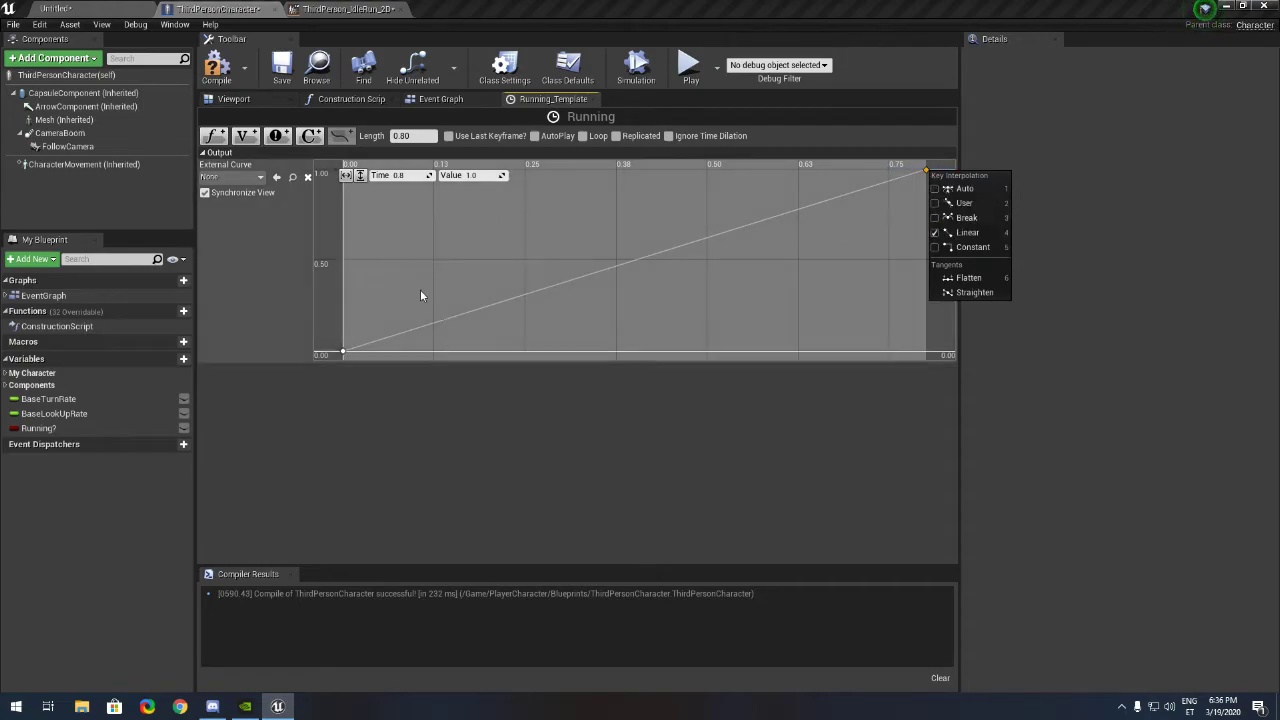
{"action": "left_click", "coordinate": [344, 353]}
{"action": "right_click", "coordinate": [347, 355]}
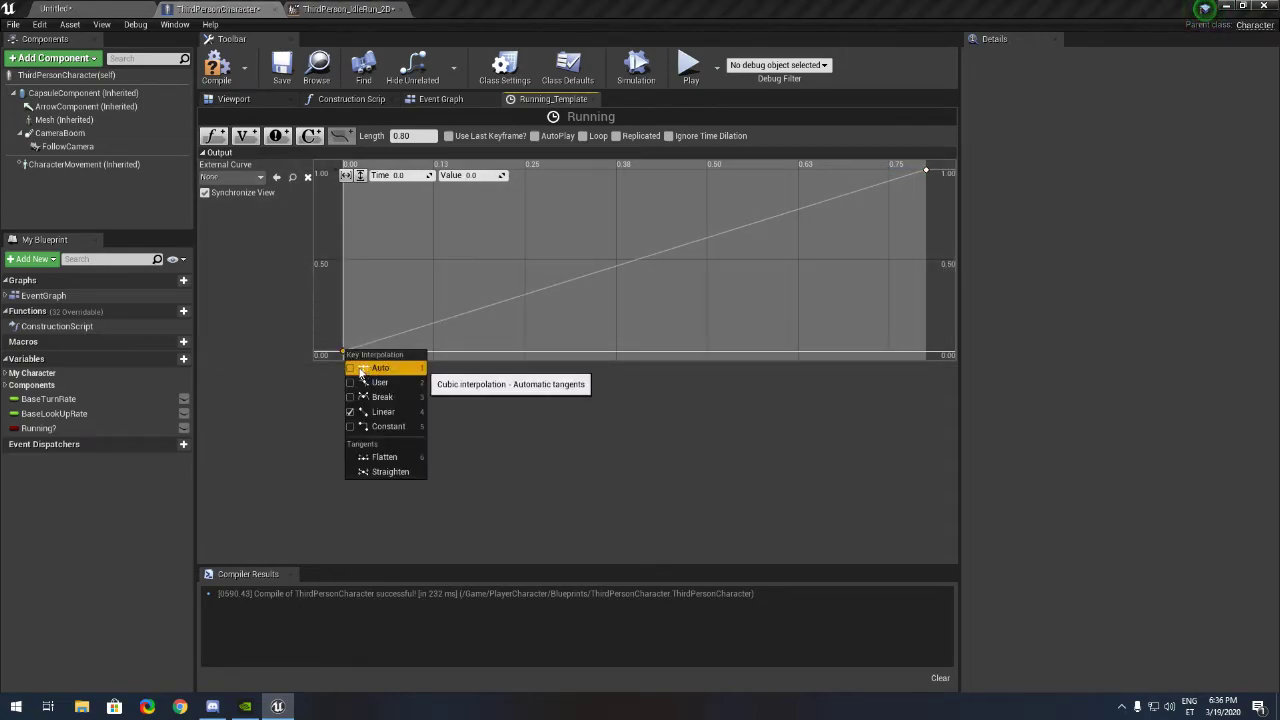
{"action": "left_click", "coordinate": [376, 368]}
{"action": "key", "text": "F7"}
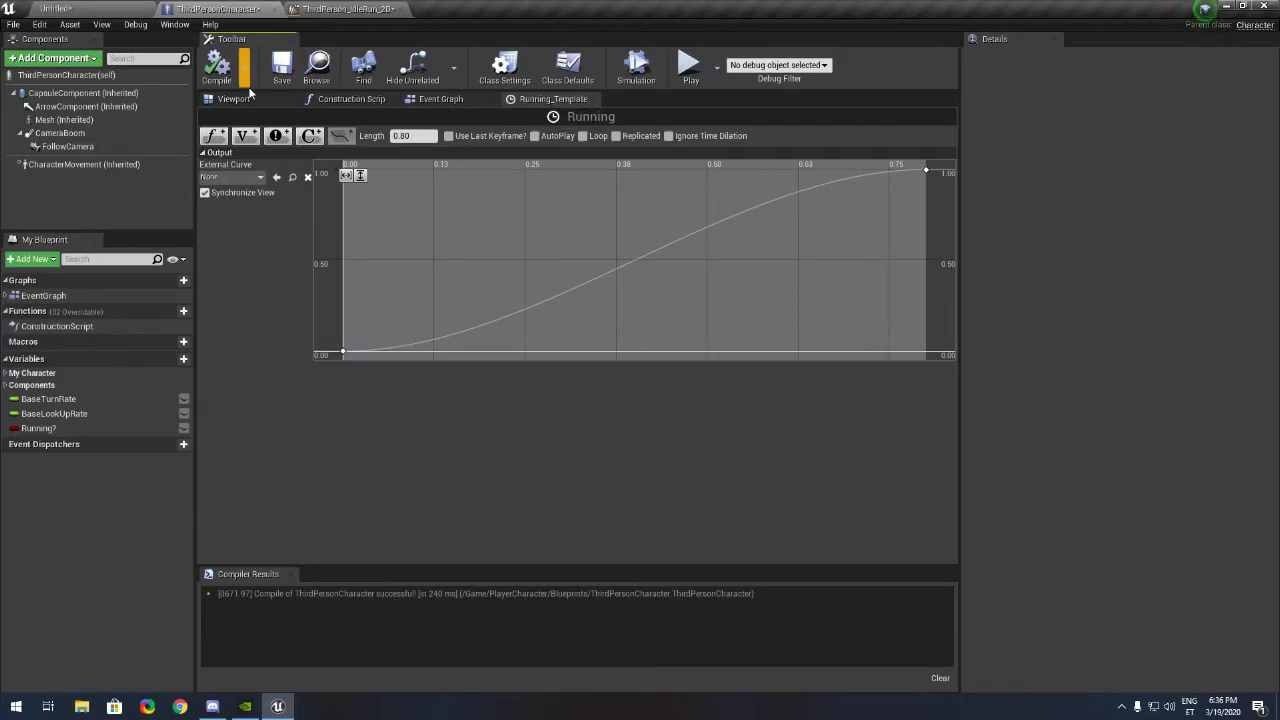
- Add a Set Max Walk Speed node from Character Movement to the event graph, and wire the Running timeline's Update and Output into it
{"action": "left_click", "coordinate": [423, 101]}
{"action": "right_click_drag", "start_coordinate": [456, 181], "coordinate": [472, 193]}
{"action": "left_click_drag", "start_coordinate": [470, 291], "coordinate": [530, 288]}
{"action": "left_click_drag", "start_coordinate": [84, 164], "coordinate": [538, 370]}
{"action": "type", "text": "max walk speed"}
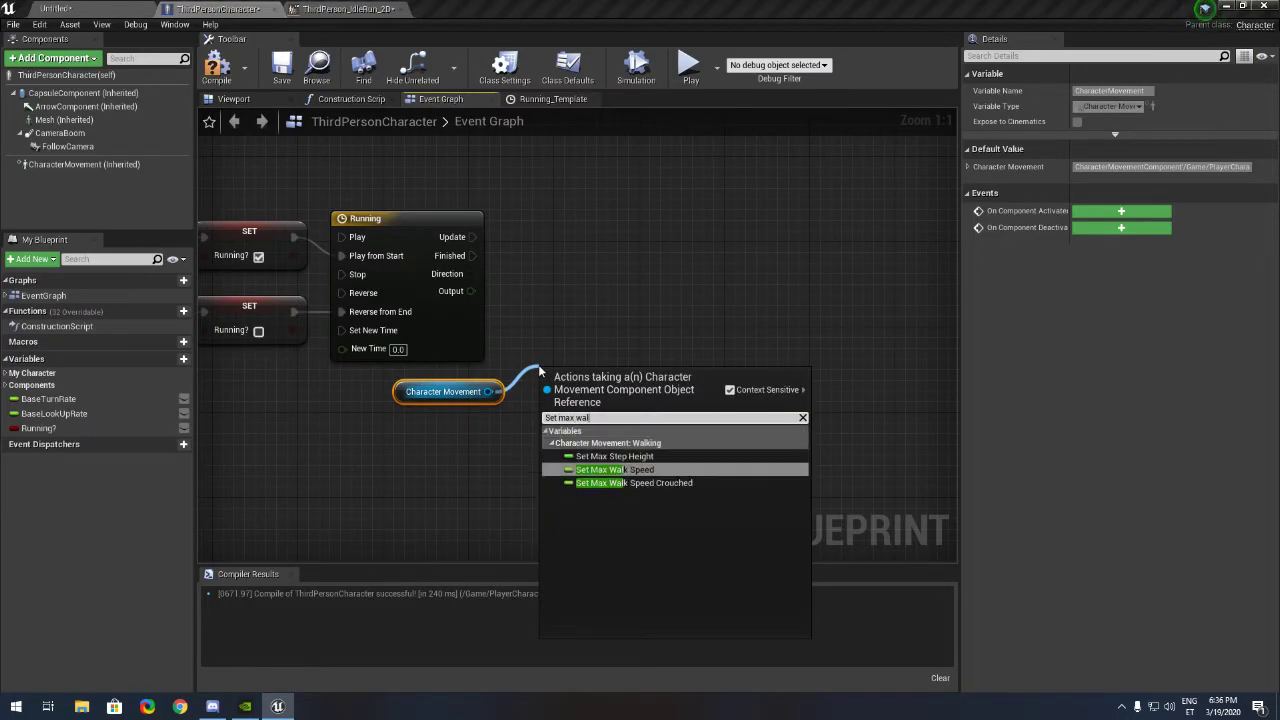
{"action": "key", "text": "Return"}
{"action": "left_click_drag", "start_coordinate": [556, 386], "coordinate": [472, 237]}
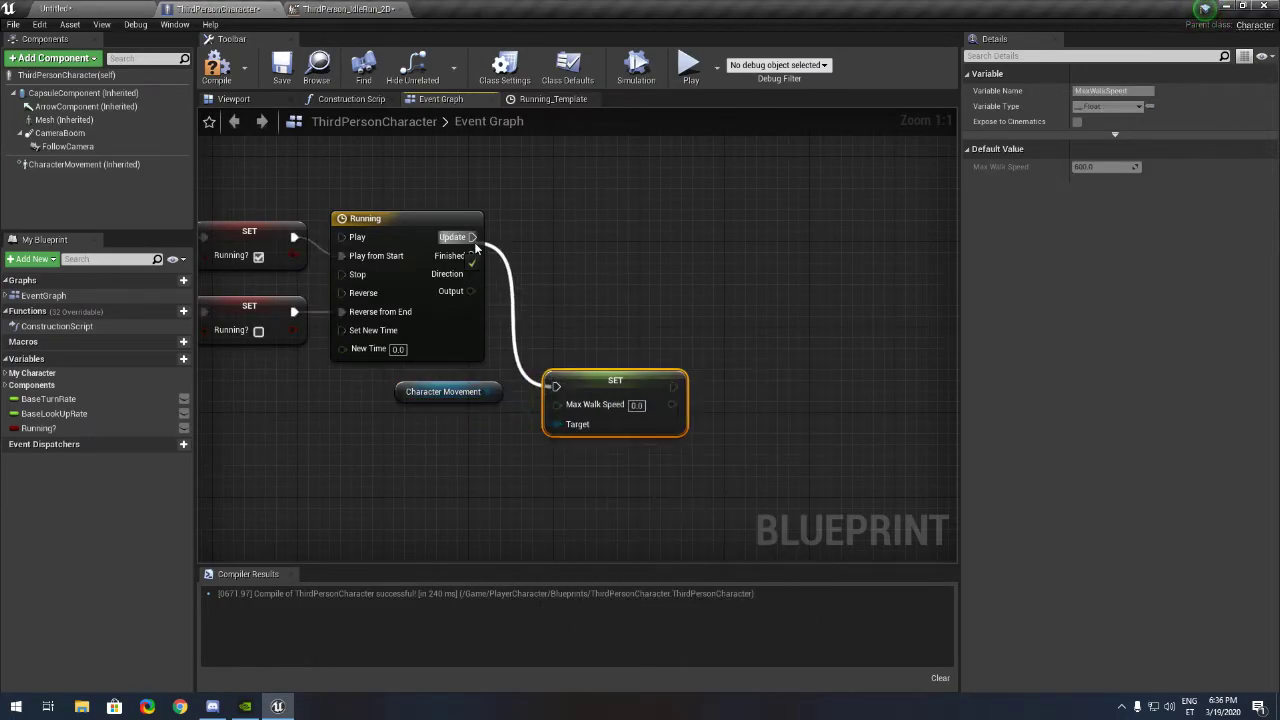
{"action": "left_click_drag", "start_coordinate": [590, 414], "coordinate": [470, 291]}
- Compile the blueprint and test the character briefly in a game preview
{"action": "left_click", "coordinate": [216, 68]}
{"action": "left_click", "coordinate": [689, 70]}
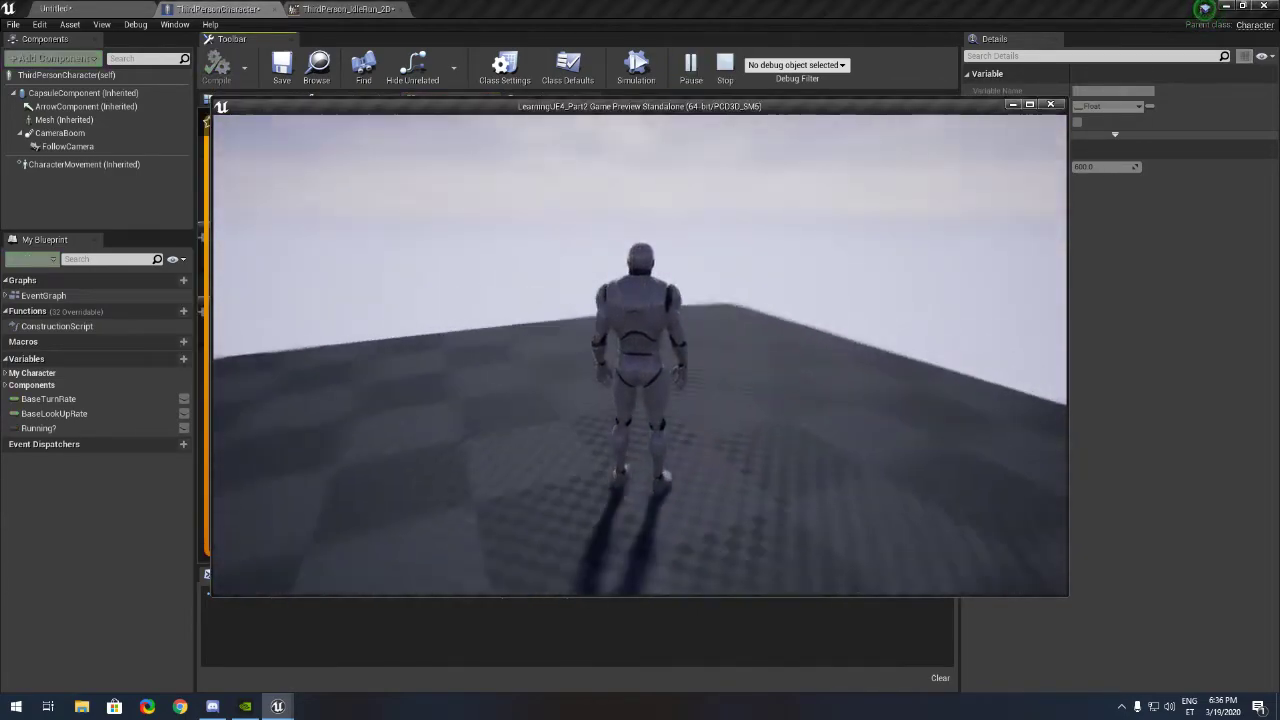
{"action": "key", "text": "Escape"}
- Open the Running timeline and check the time and value of the Output curve's first and last keys
{"action": "right_click_drag", "start_coordinate": [435, 309], "coordinate": [569, 340]}
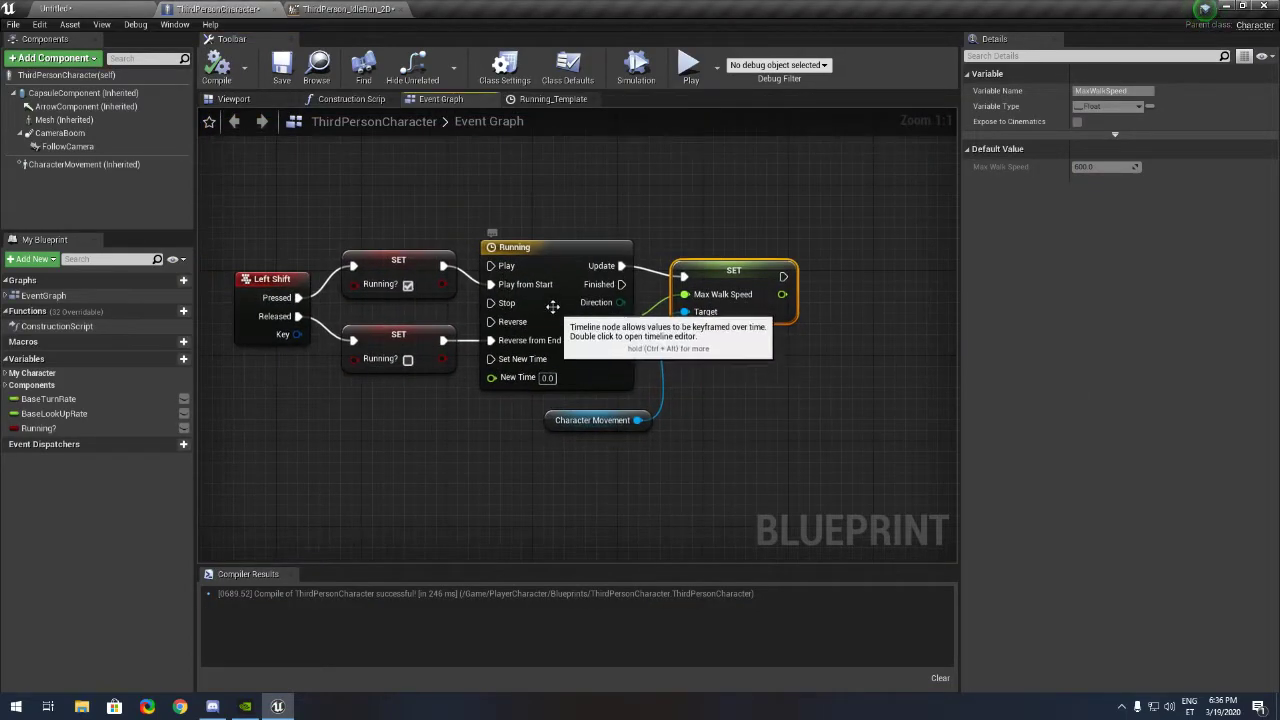
{"action": "double_click", "coordinate": [548, 296]}
{"action": "mouse_move", "coordinate": [343, 356]}
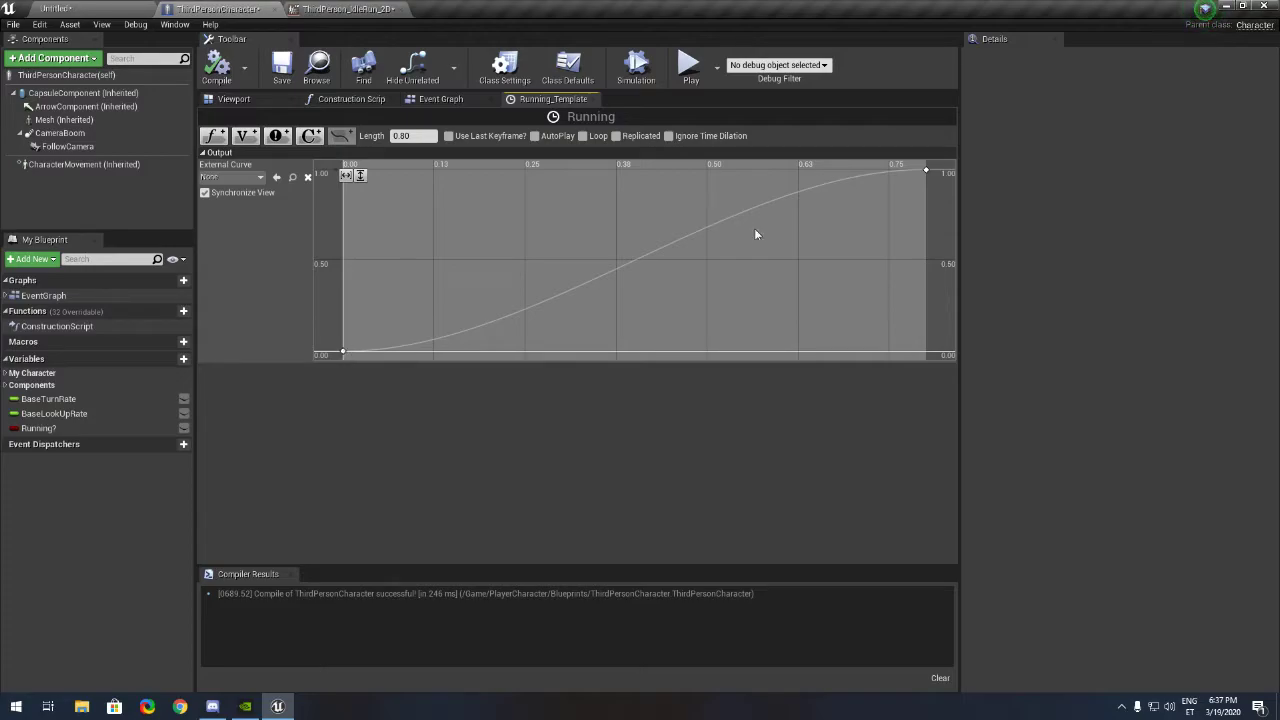
{"action": "mouse_move", "coordinate": [929, 171]}
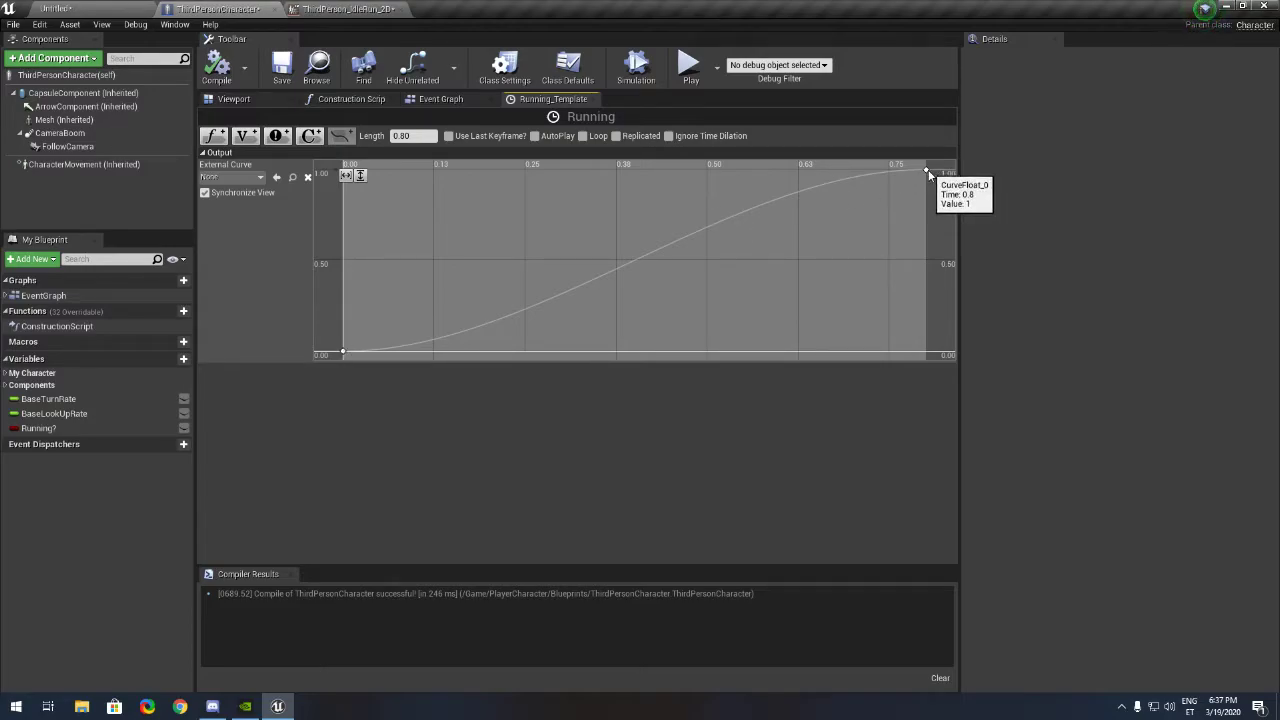
- Set the first curve key's time to 180 and the last key's value to 500, and compile the blueprint
{"action": "left_click", "coordinate": [344, 352]}
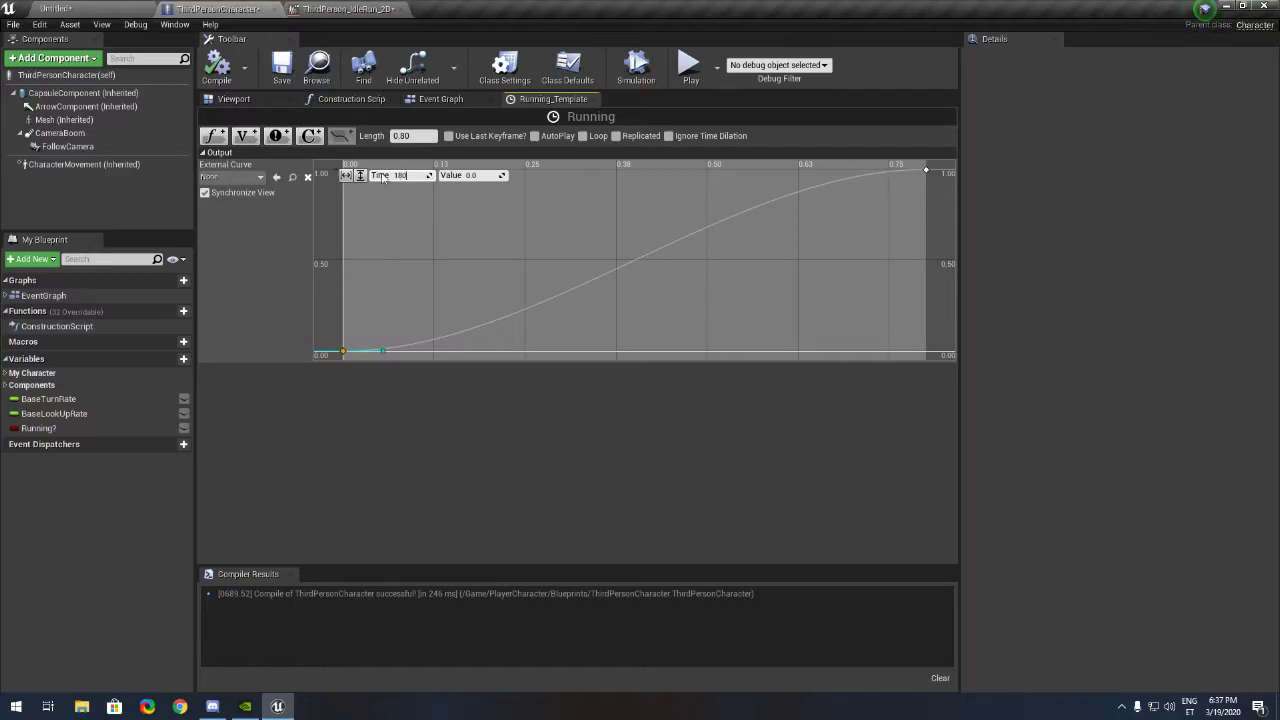
{"action": "type", "text": "180"}
{"action": "key", "text": "Return"}
{"action": "scroll", "coordinate": [474, 205], "scroll_direction": "down", "scroll_amount": 1}
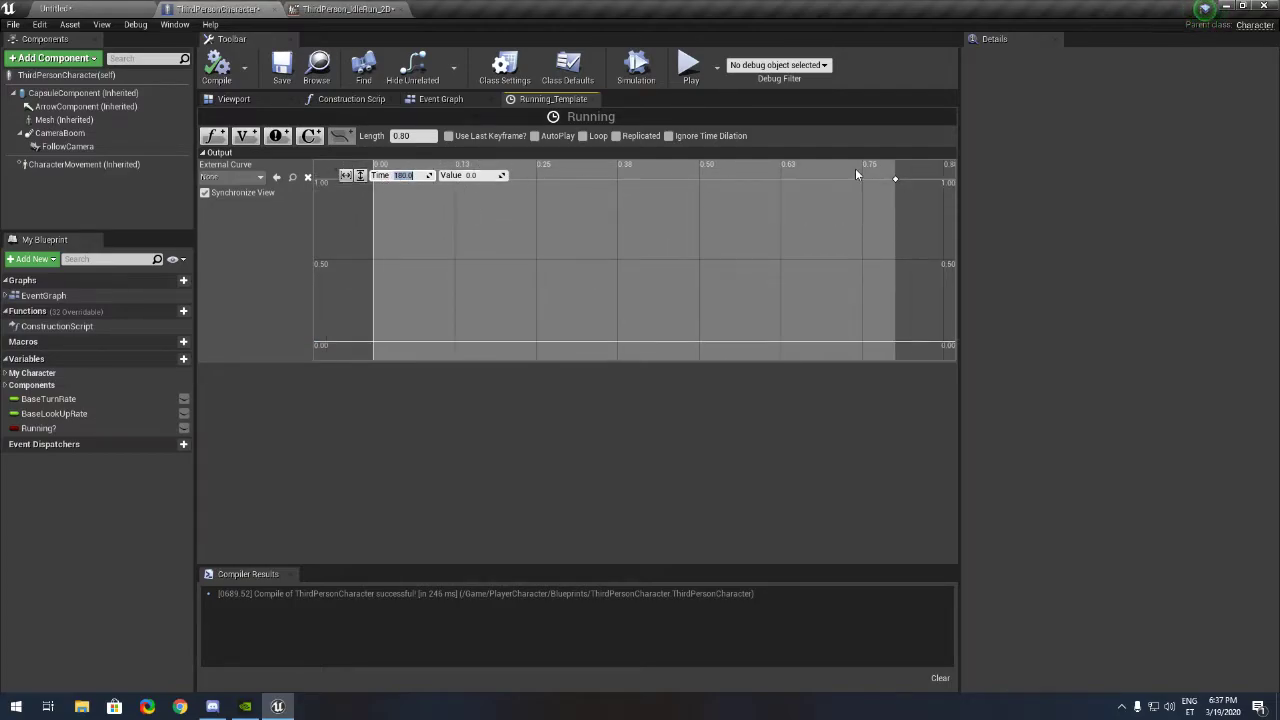
{"action": "left_click", "coordinate": [895, 182]}
{"action": "key", "text": "Return"}
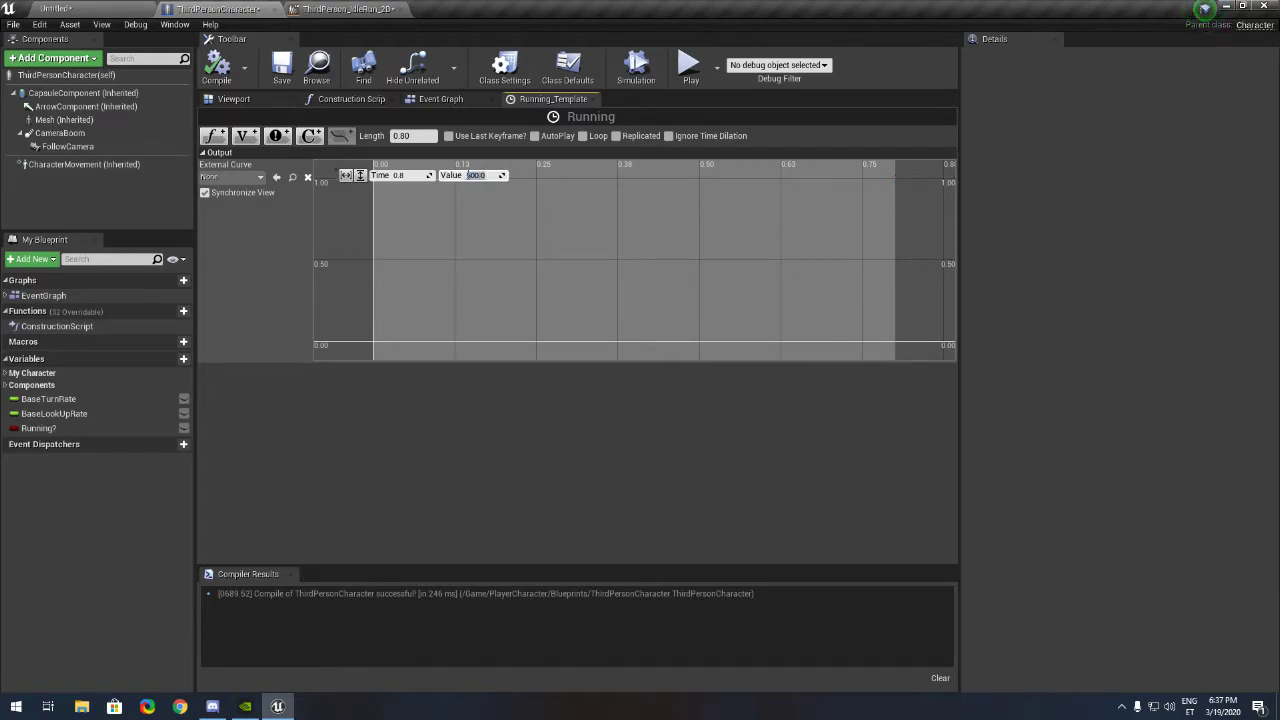
{"action": "left_click", "coordinate": [220, 68]}
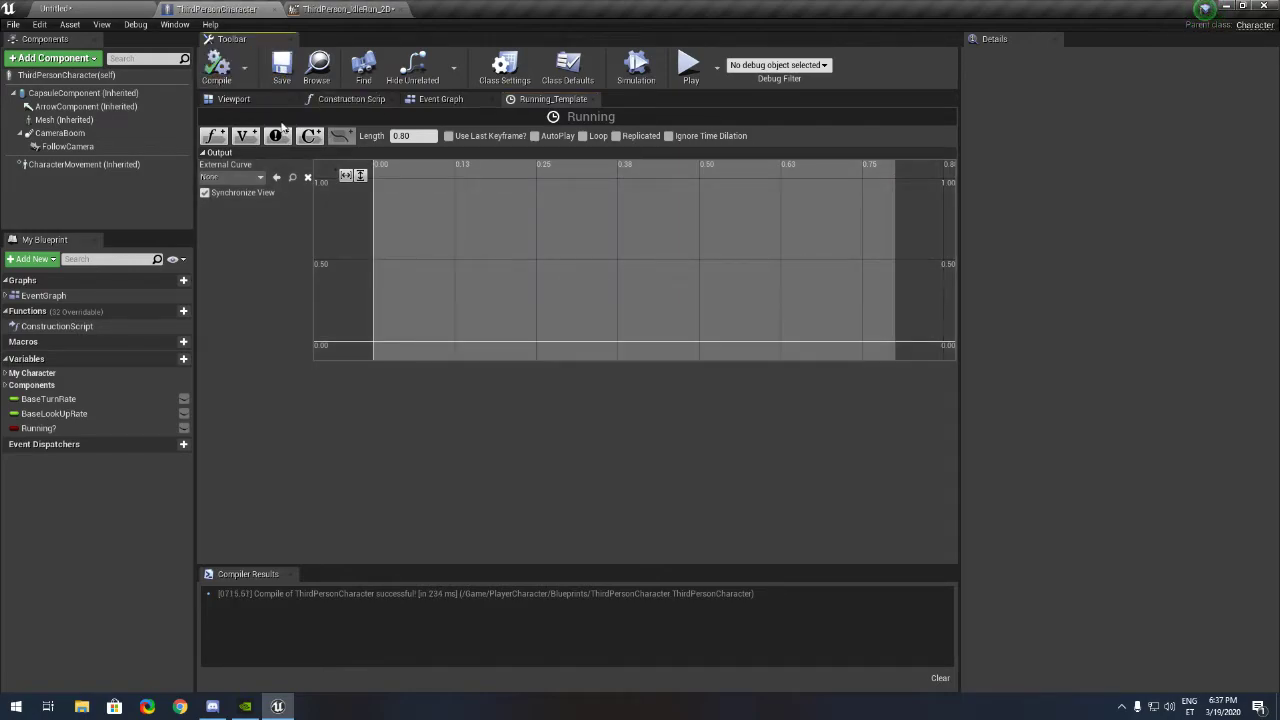
- Fit the whole curve in view and try to correct the misplaced zero-value key's time, entering 500
{"action": "left_click", "coordinate": [346, 175]}
{"action": "left_click", "coordinate": [360, 176]}
{"action": "scroll", "coordinate": [492, 242], "scroll_direction": "down", "scroll_amount": 6}
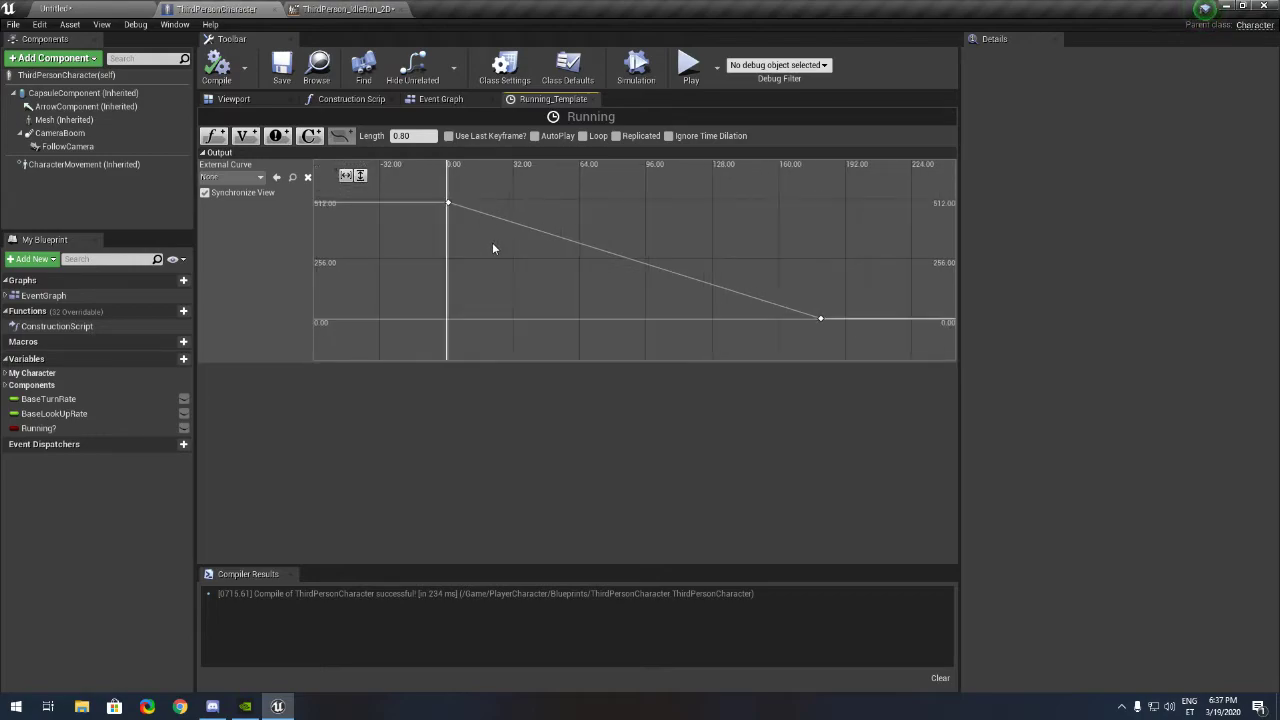
{"action": "right_click_drag", "start_coordinate": [484, 241], "coordinate": [434, 214]}
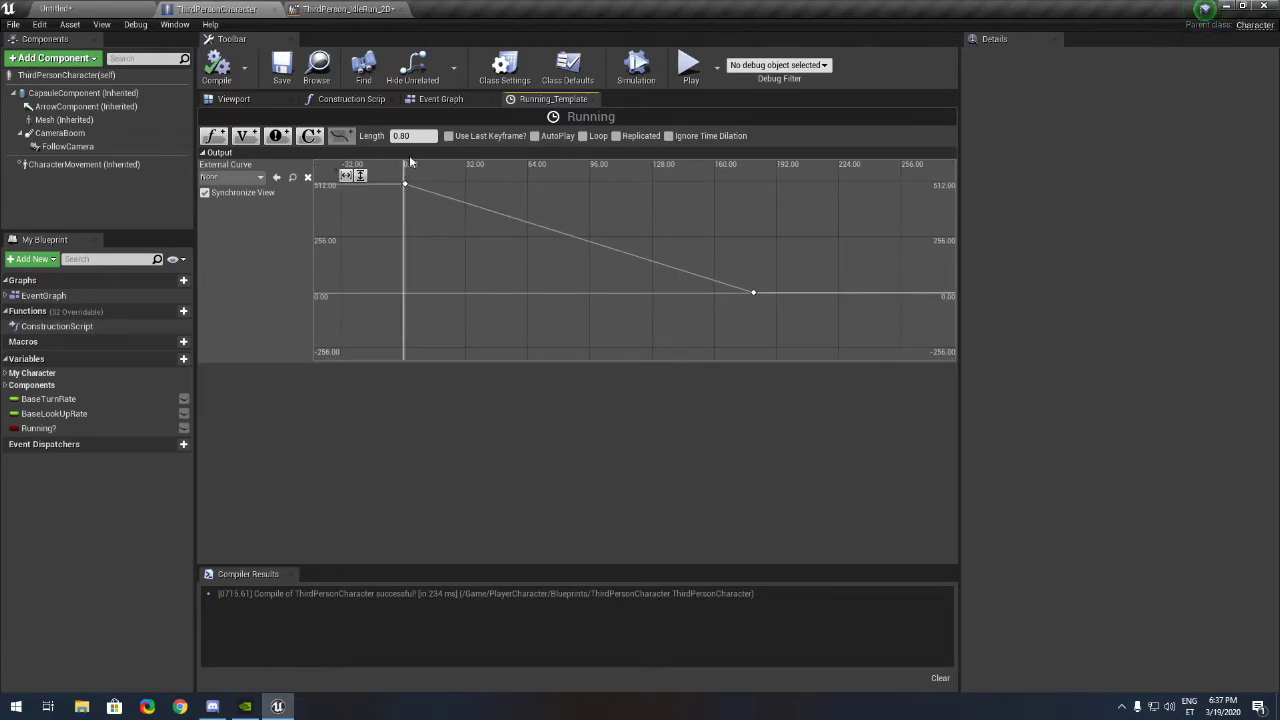
{"action": "left_click", "coordinate": [754, 293]}
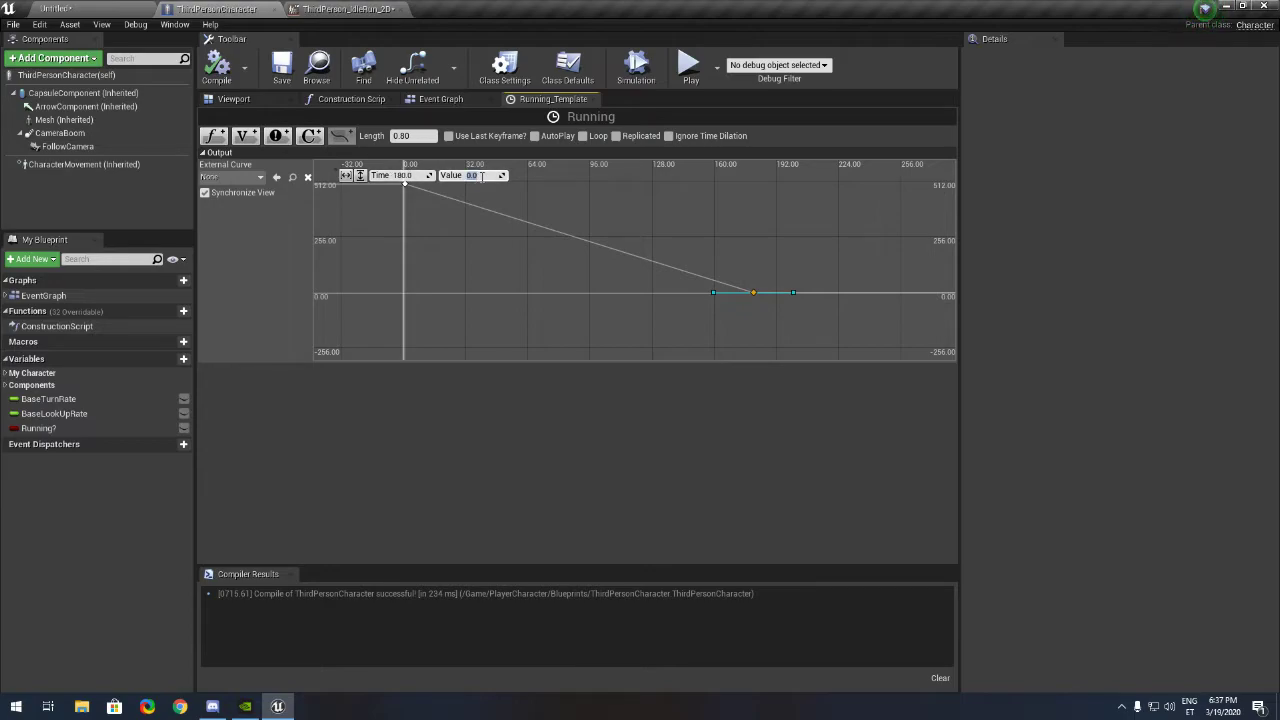
{"action": "left_click", "coordinate": [415, 180]}
{"action": "left_click", "coordinate": [756, 292]}
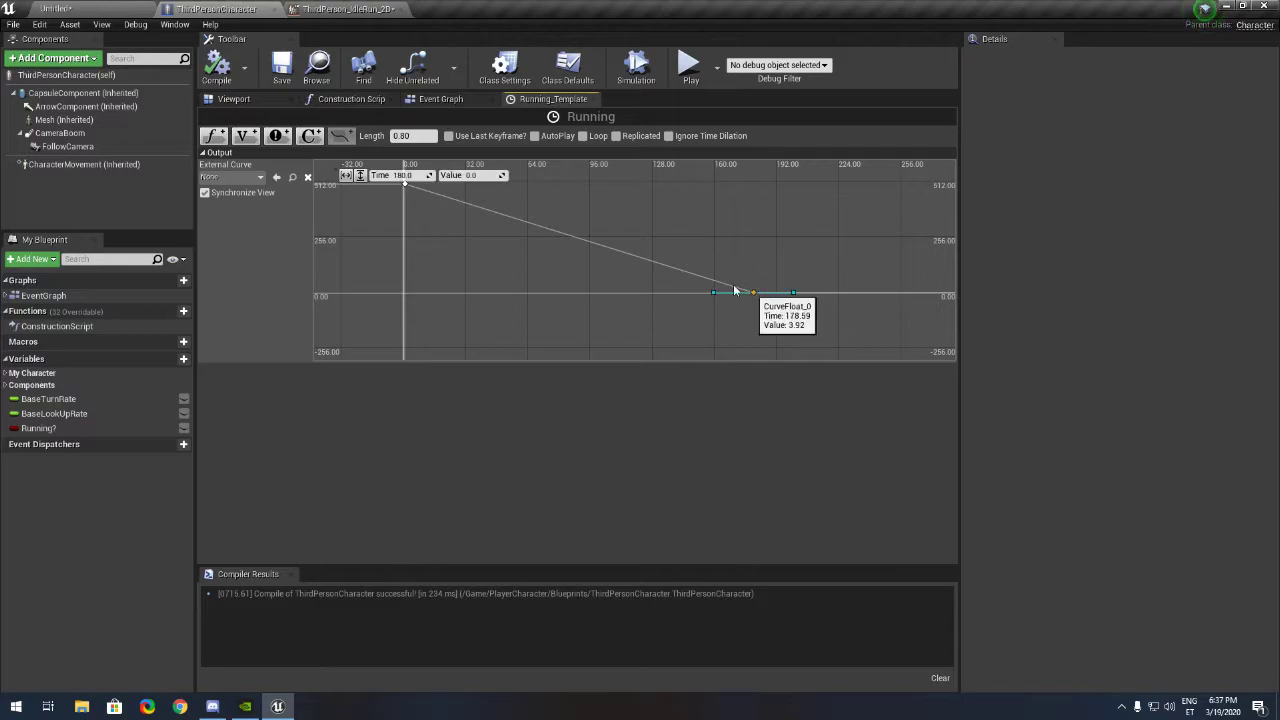
{"action": "key", "text": "Return"}
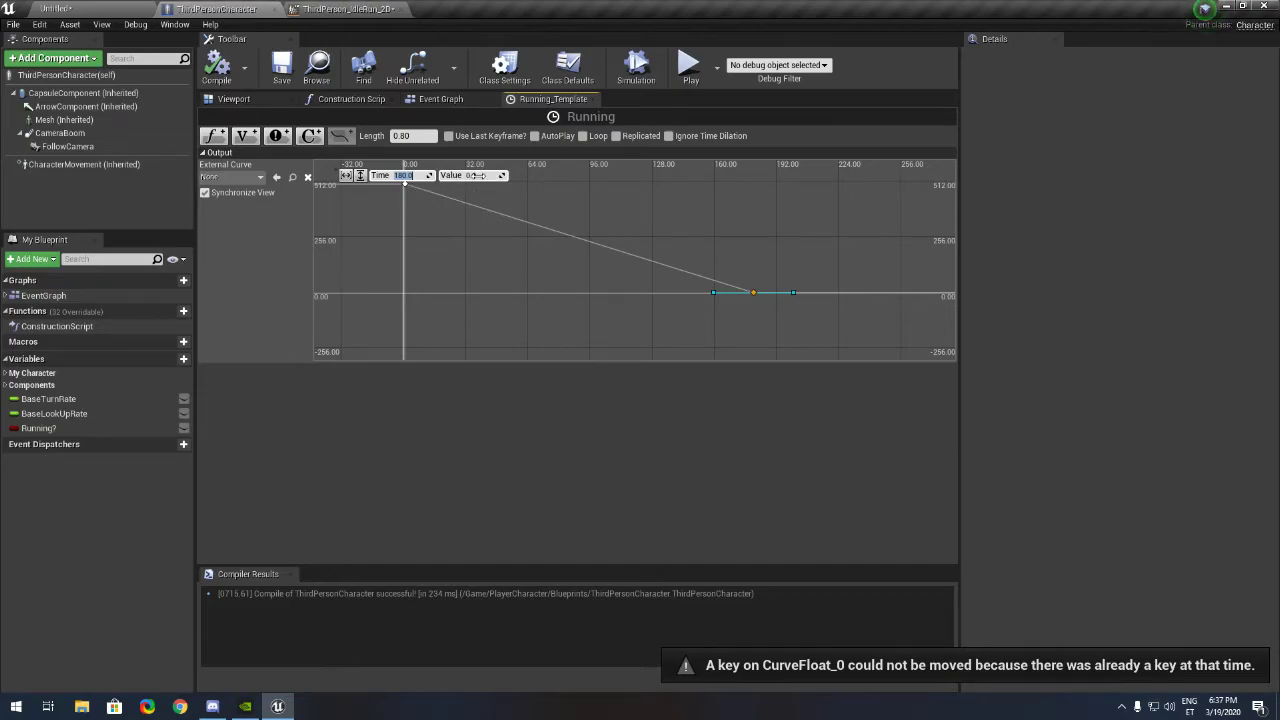
{"action": "type", "text": "500"}
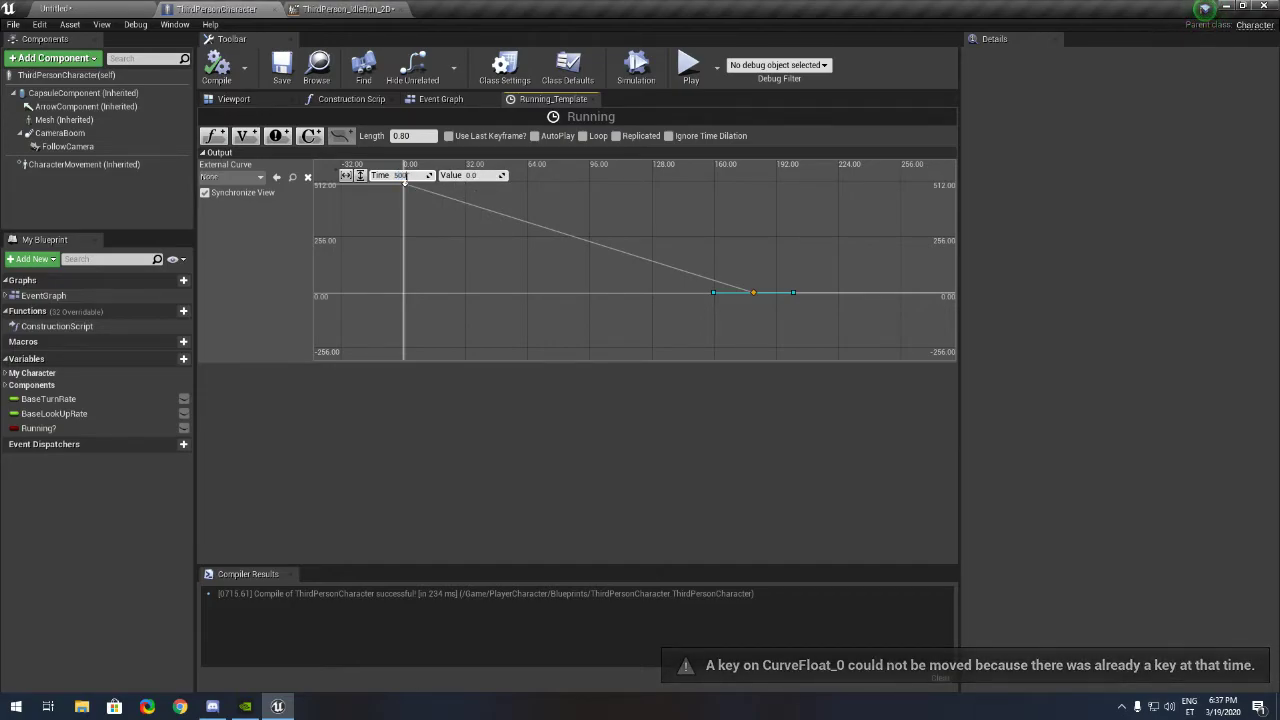
{"action": "key", "text": "Return"}
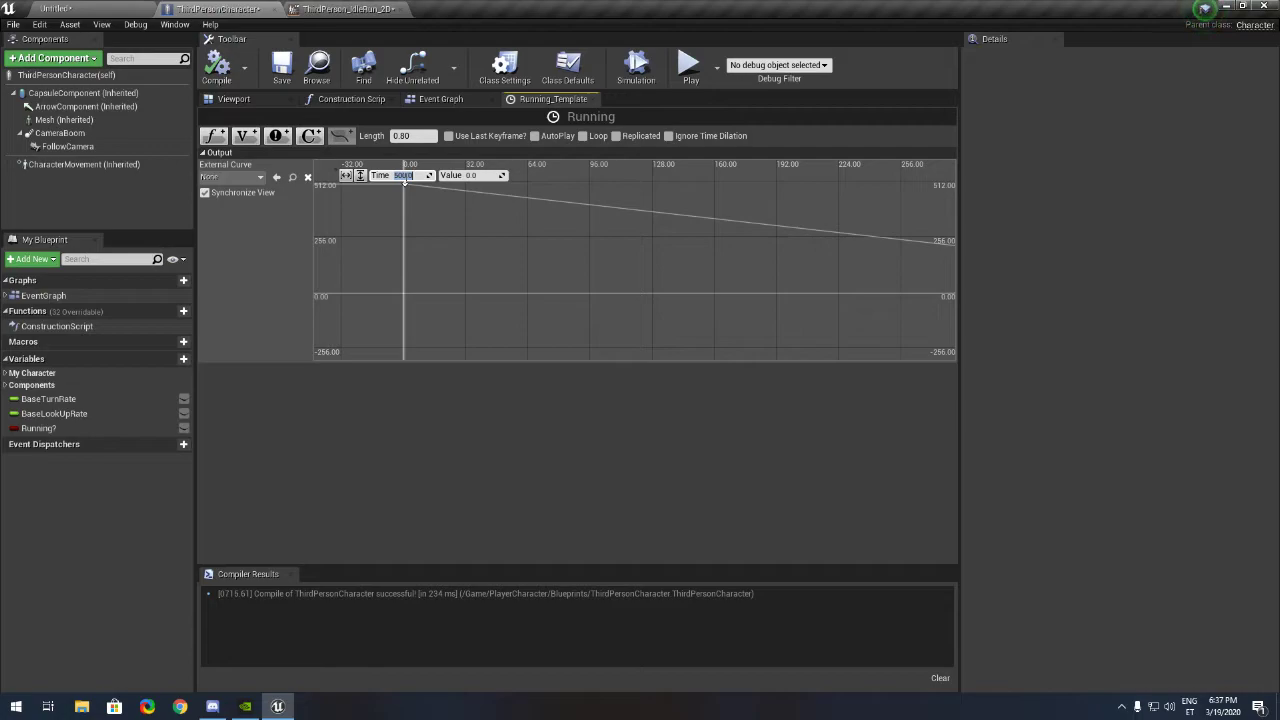
{"action": "key", "text": "Return"}
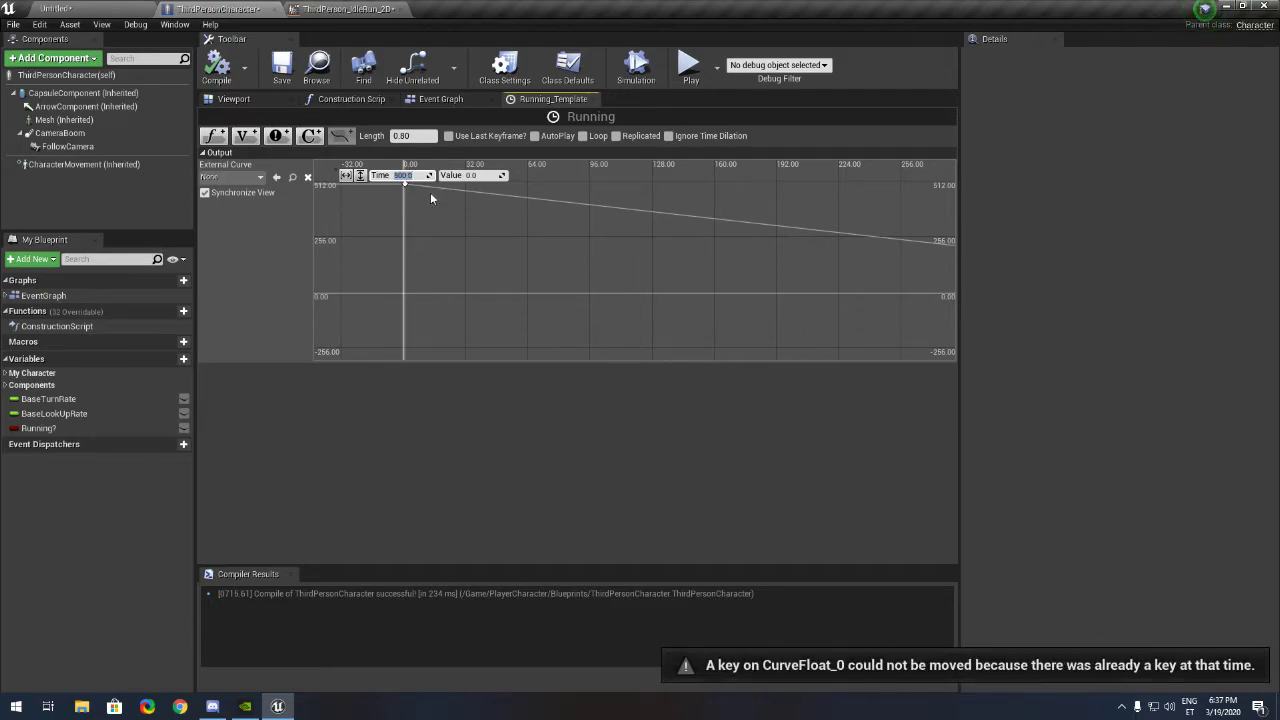
- Delete the misplaced zero-value key from the Output curve
{"action": "scroll", "coordinate": [794, 244], "scroll_direction": "down", "scroll_amount": 3}
{"action": "right_click_drag", "start_coordinate": [793, 243], "coordinate": [580, 234]}
{"action": "right_click_drag", "start_coordinate": [840, 246], "coordinate": [881, 270]}
{"action": "key", "text": "Delete"}
{"action": "scroll", "coordinate": [464, 229], "scroll_direction": "down", "scroll_amount": 5}
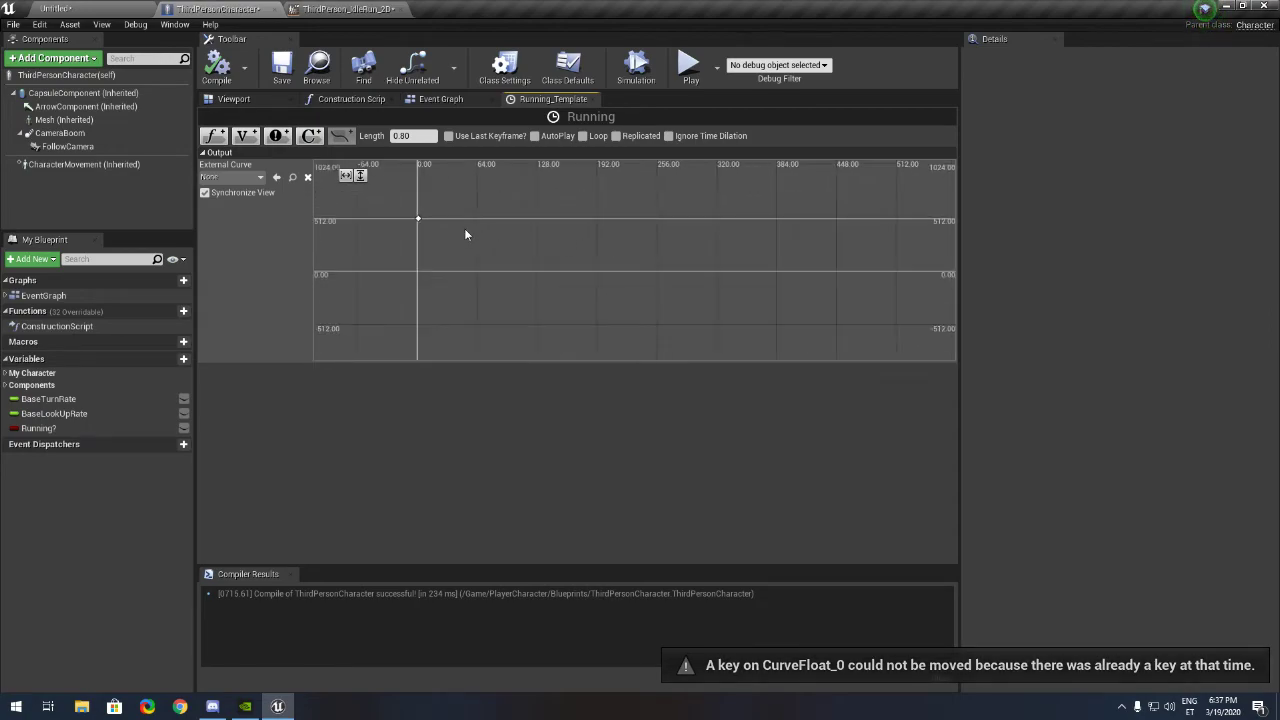
- Set the remaining Output curve key's time to 0 and its value to 180
{"action": "scroll", "coordinate": [532, 212], "scroll_direction": "up", "scroll_amount": 9}
{"action": "right_click_drag", "start_coordinate": [471, 237], "coordinate": [622, 256]}
{"action": "scroll", "coordinate": [533, 275], "scroll_direction": "up", "scroll_amount": 9}
{"action": "scroll", "coordinate": [622, 257], "scroll_direction": "up", "scroll_amount": 7}
{"action": "right_click_drag", "start_coordinate": [465, 294], "coordinate": [559, 280]}
{"action": "left_click", "coordinate": [506, 294]}
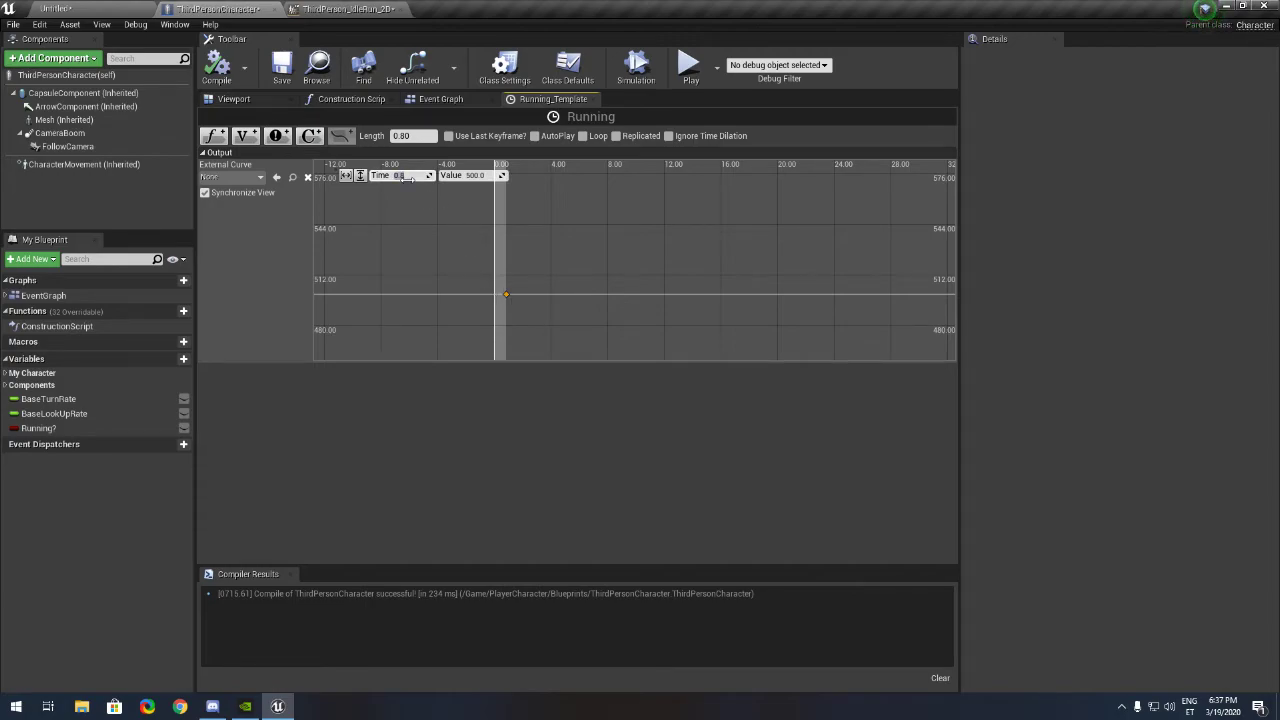
{"action": "scroll", "coordinate": [479, 274], "scroll_direction": "up", "scroll_amount": 4}
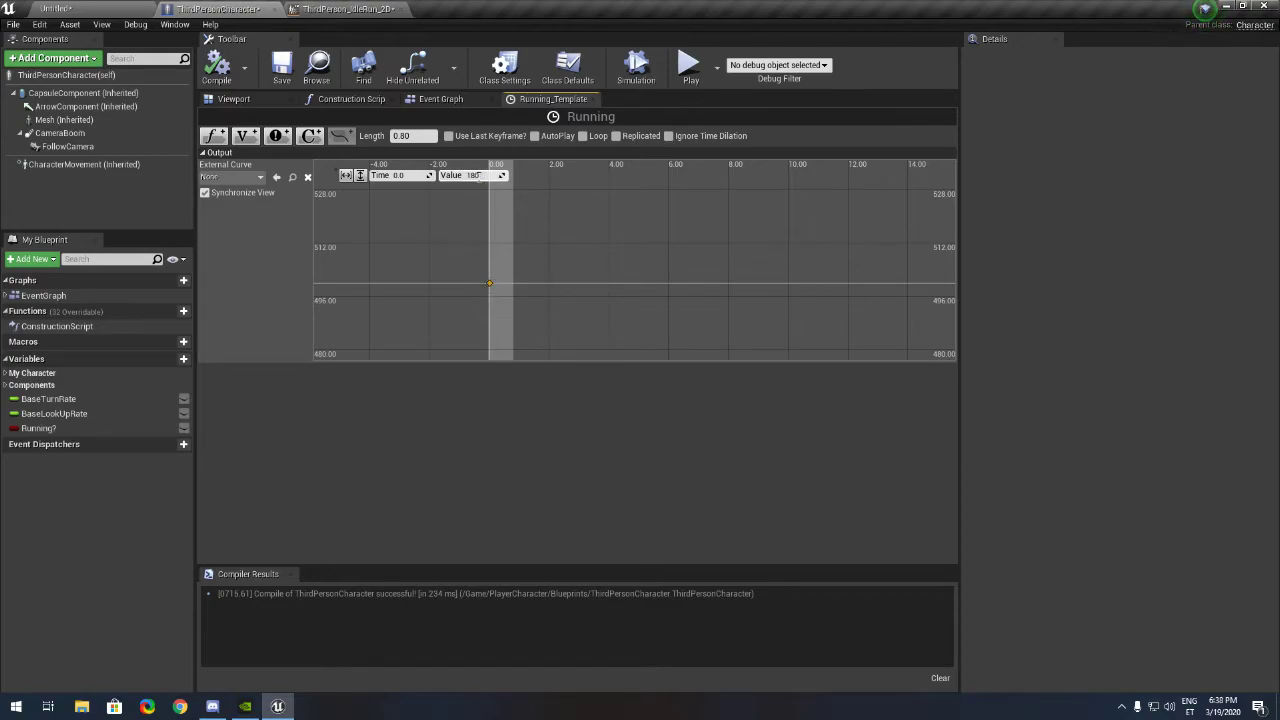
{"action": "type", "text": "0"}
{"action": "key", "text": "Return"}
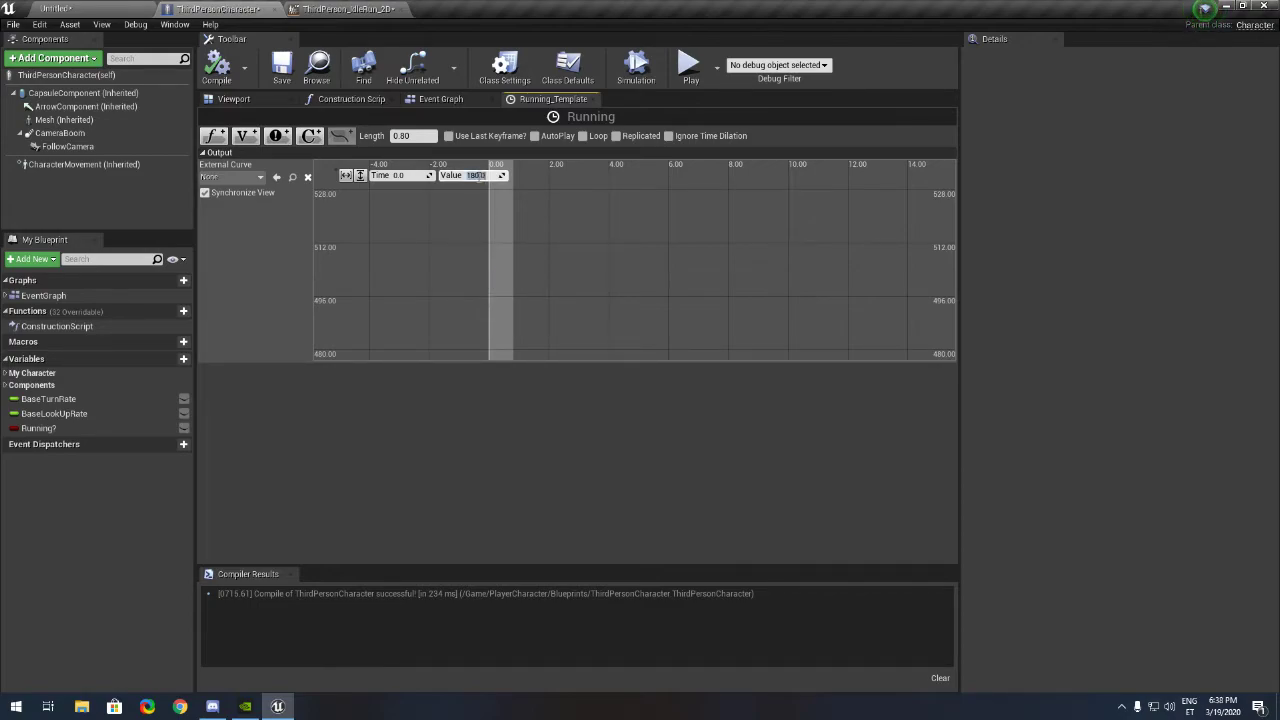
- Add a second key to the Output curve at time 0.8 with value 500
{"action": "scroll", "coordinate": [513, 266], "scroll_direction": "down", "scroll_amount": 4}
{"action": "right_click_drag", "start_coordinate": [517, 345], "coordinate": [500, 232]}
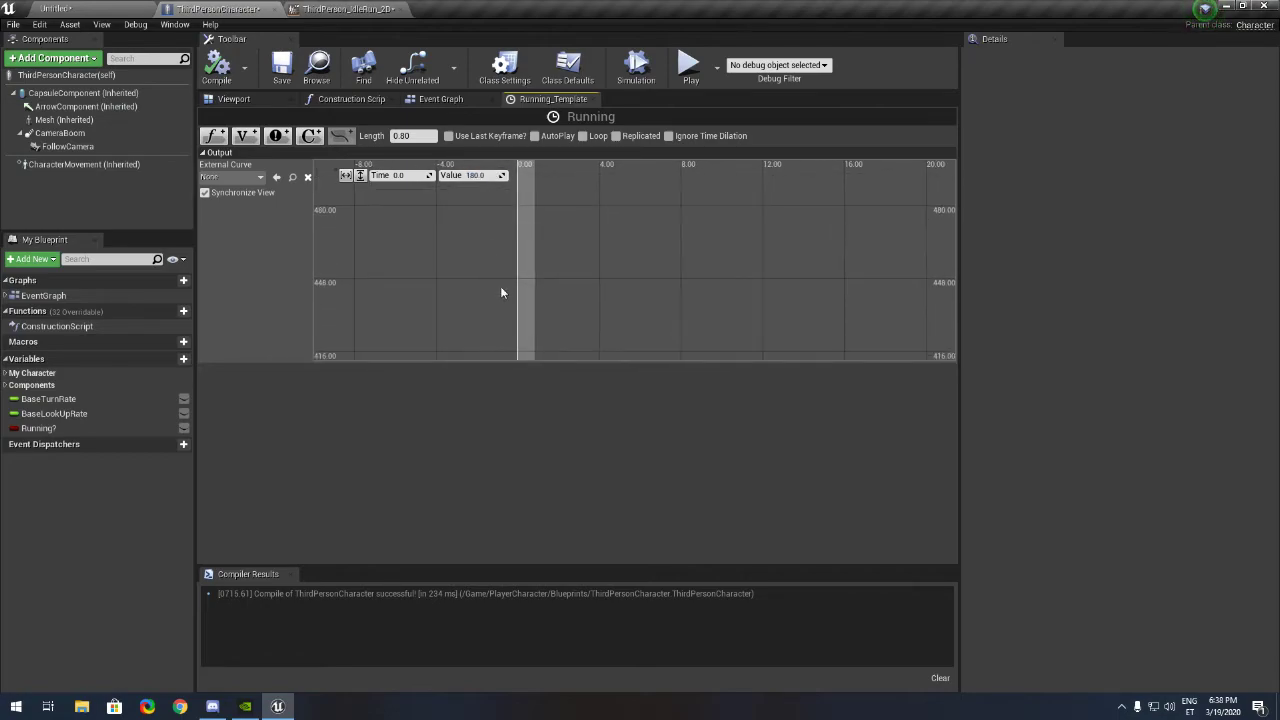
{"action": "right_click_drag", "start_coordinate": [519, 323], "coordinate": [542, 230]}
{"action": "left_click", "coordinate": [550, 230], "text": "shift"}
{"action": "scroll", "coordinate": [570, 299], "scroll_direction": "up", "scroll_amount": 5}
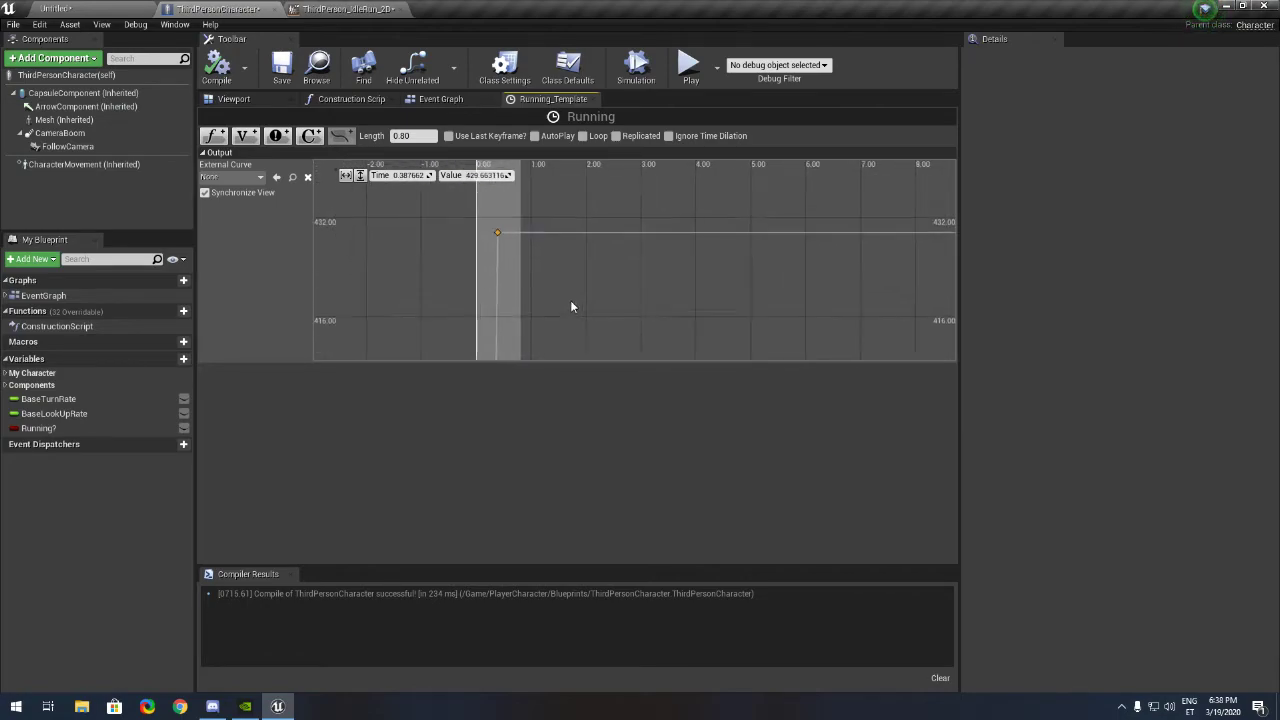
{"action": "scroll", "coordinate": [465, 276], "scroll_direction": "up", "scroll_amount": 3}
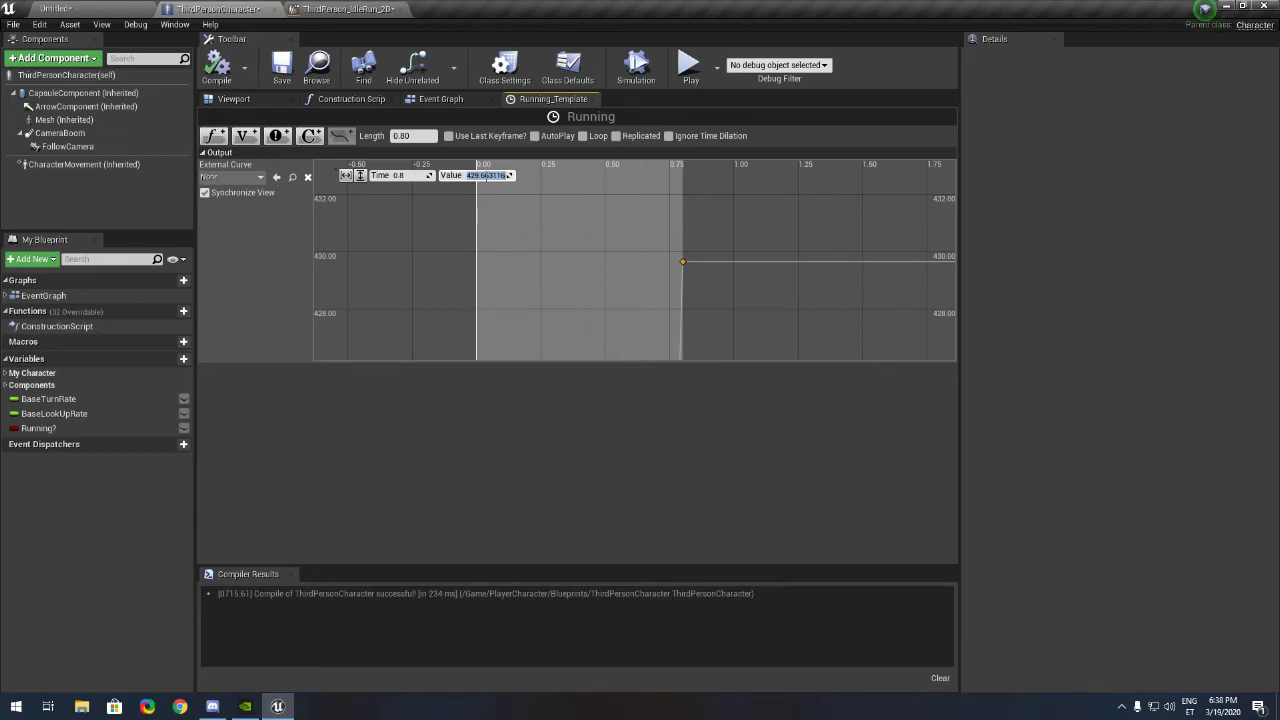
{"action": "key", "text": "Return"}
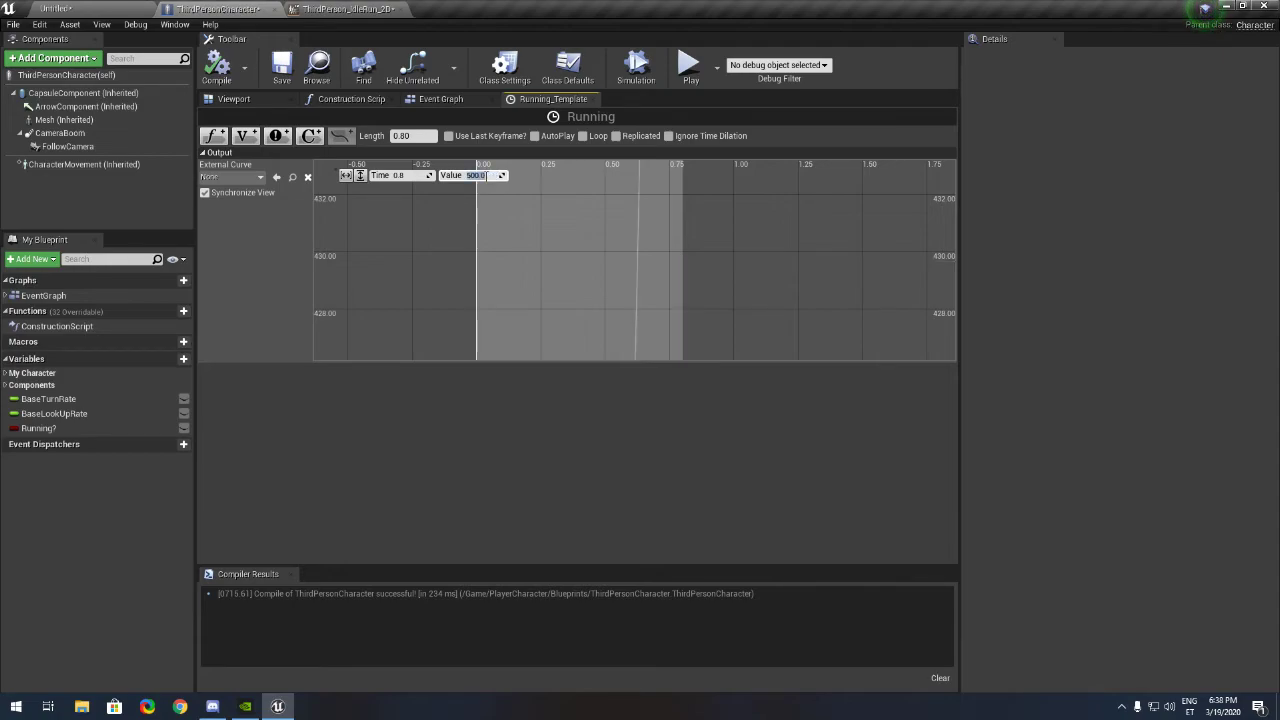
- Fit the whole curve in view, set the first key's interpolation to Auto, and compile the blueprint
{"action": "left_click", "coordinate": [360, 175]}
{"action": "left_click", "coordinate": [346, 175]}
{"action": "scroll", "coordinate": [398, 240], "scroll_direction": "down", "scroll_amount": 1}
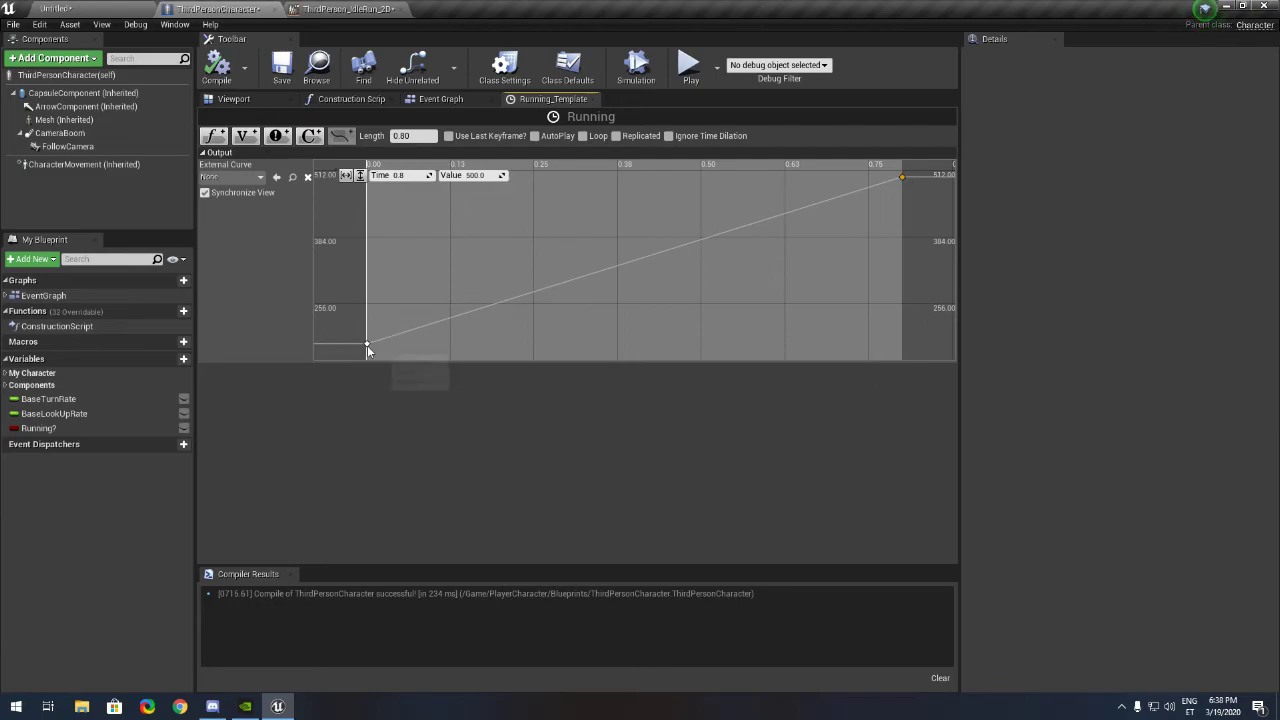
{"action": "right_click", "coordinate": [367, 345]}
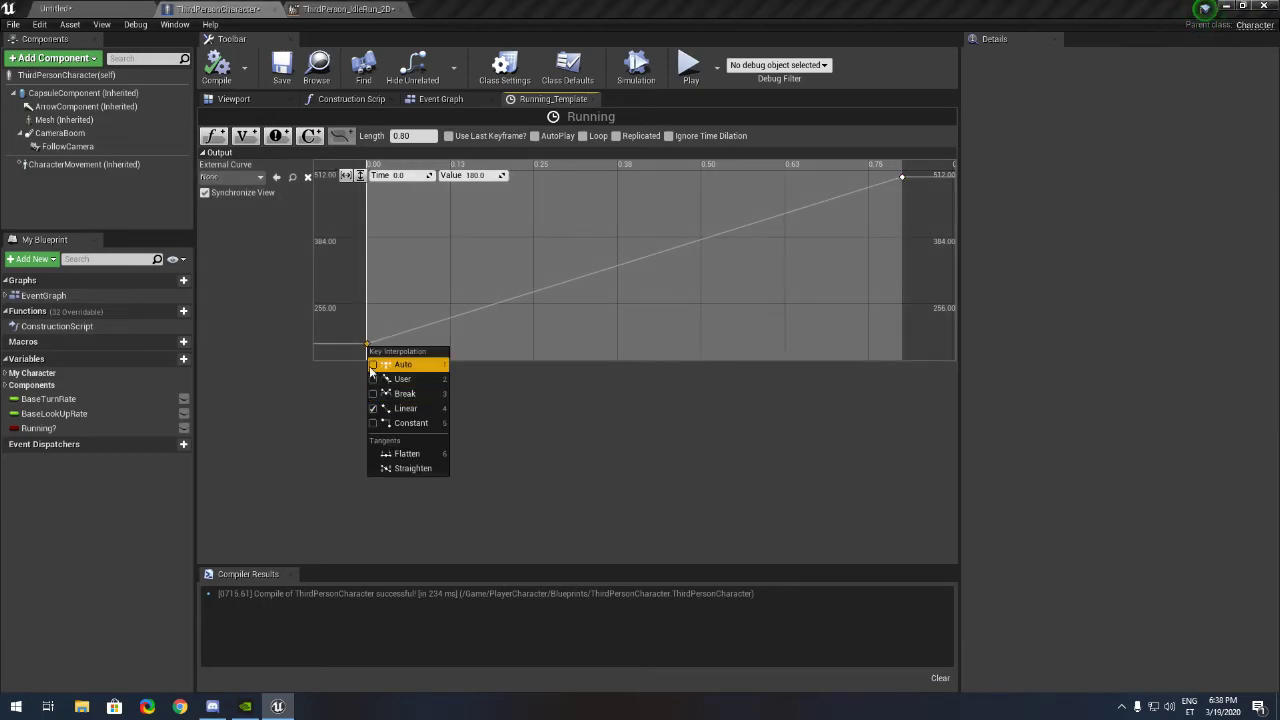
{"action": "left_click", "coordinate": [385, 365]}
{"action": "left_click", "coordinate": [217, 66]}
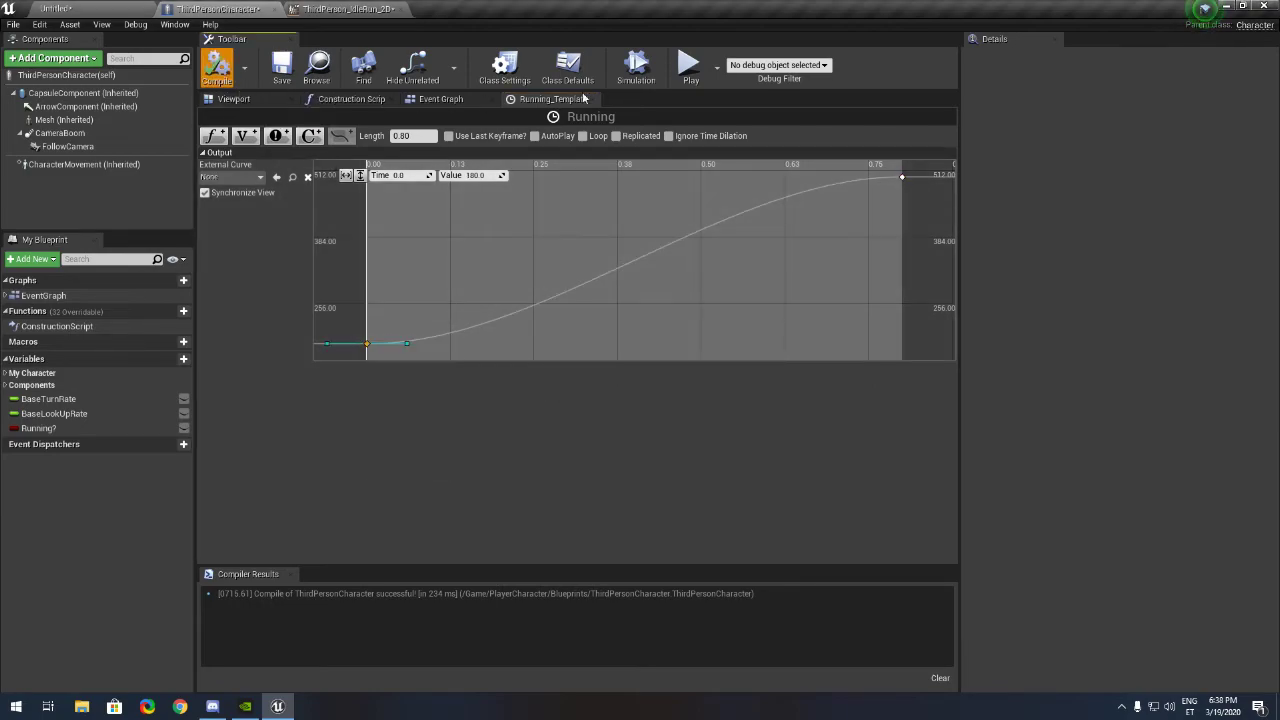
- Play the game preview and move the character in several directions to test the walk-to-run speed transition
{"action": "left_click", "coordinate": [689, 68]}
{"action": "key", "text": "w"}
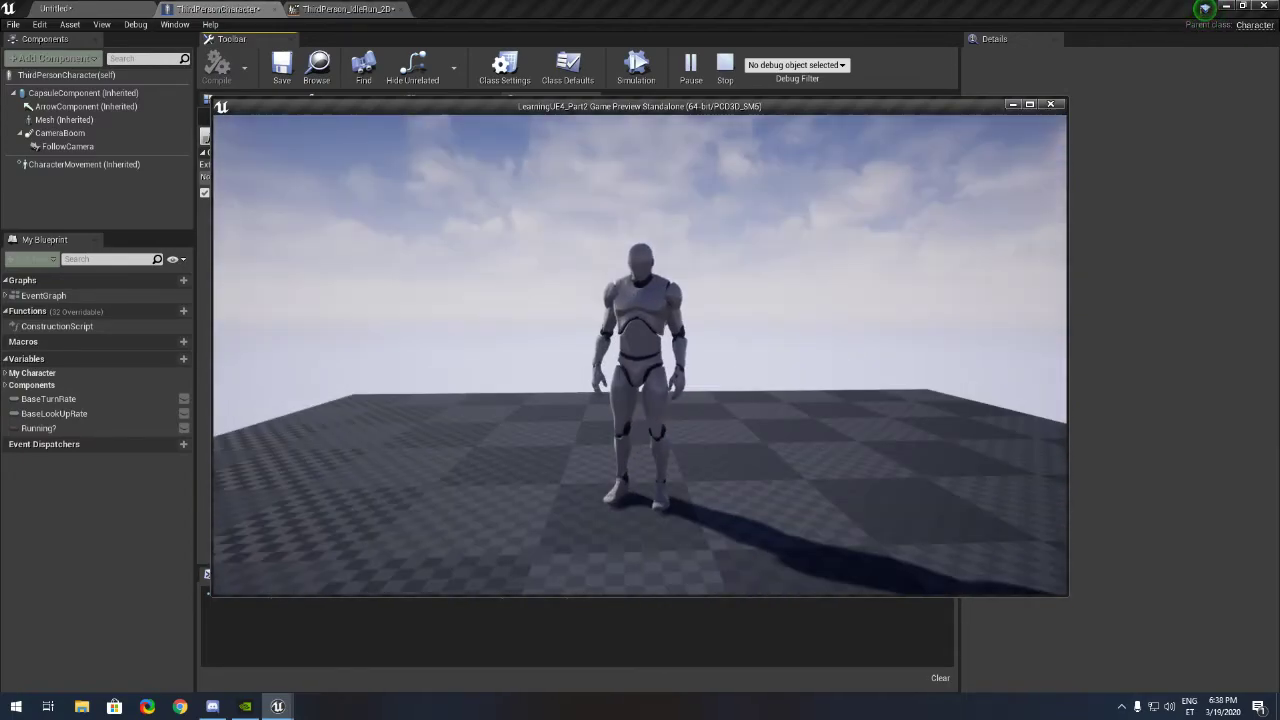
{"action": "key", "text": "d"}
{"action": "key", "text": "s"}
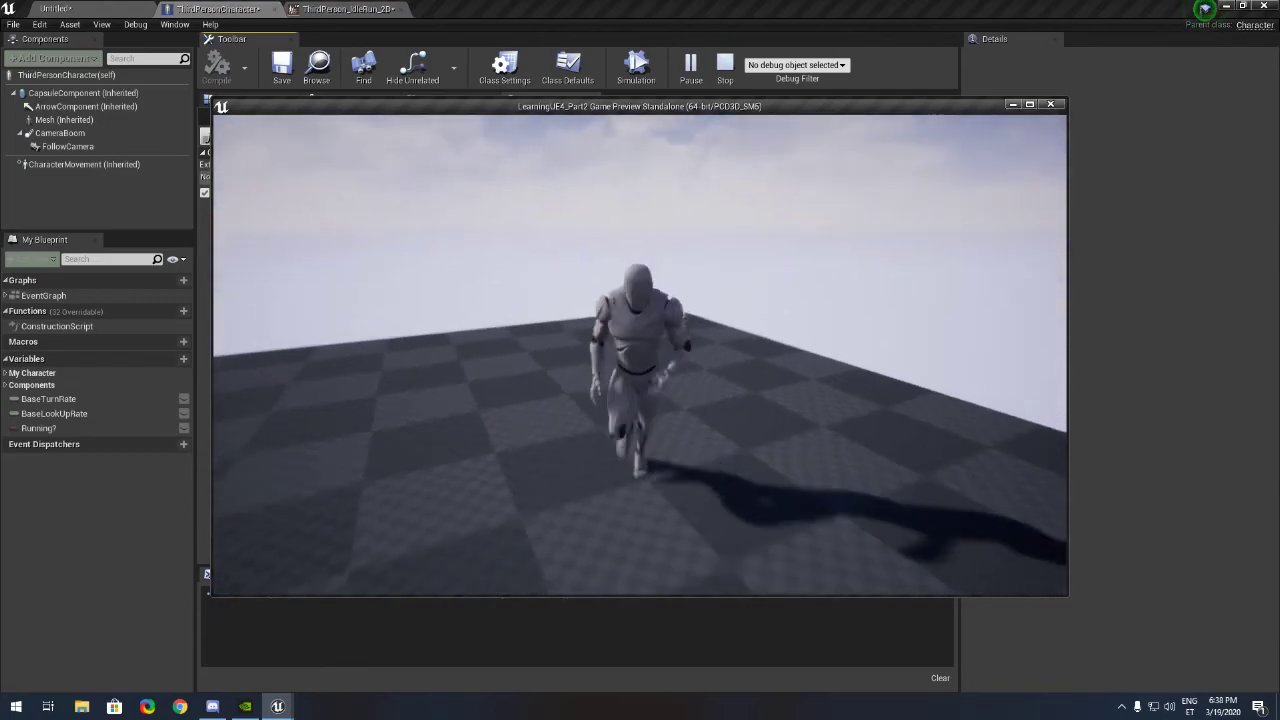
{"action": "key", "text": "d"}
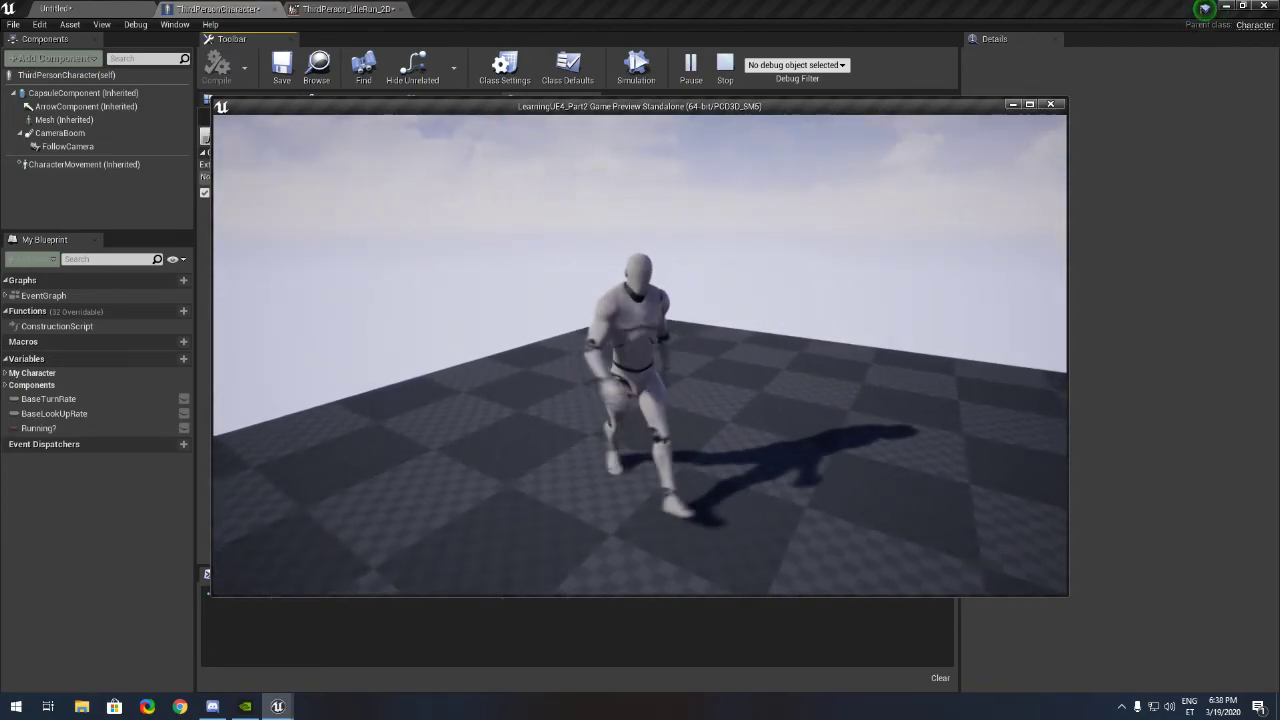
{"action": "key", "text": "d"}
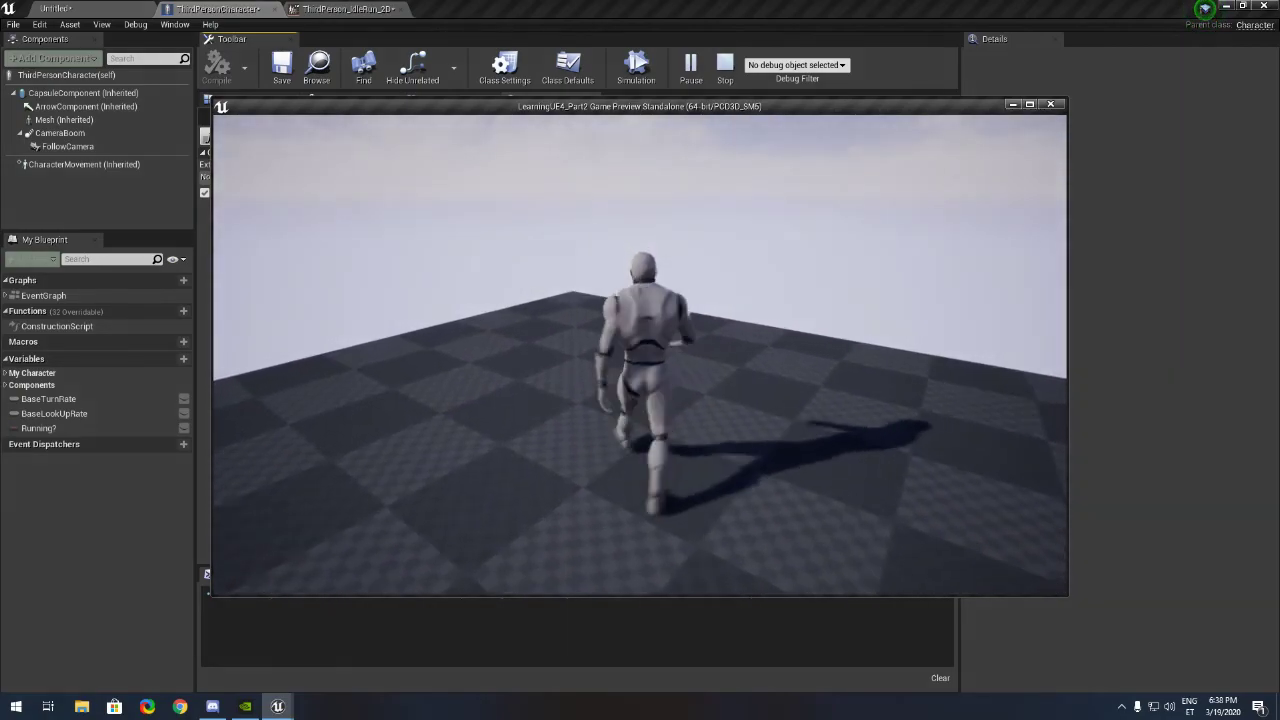
{"action": "key", "text": "s"}
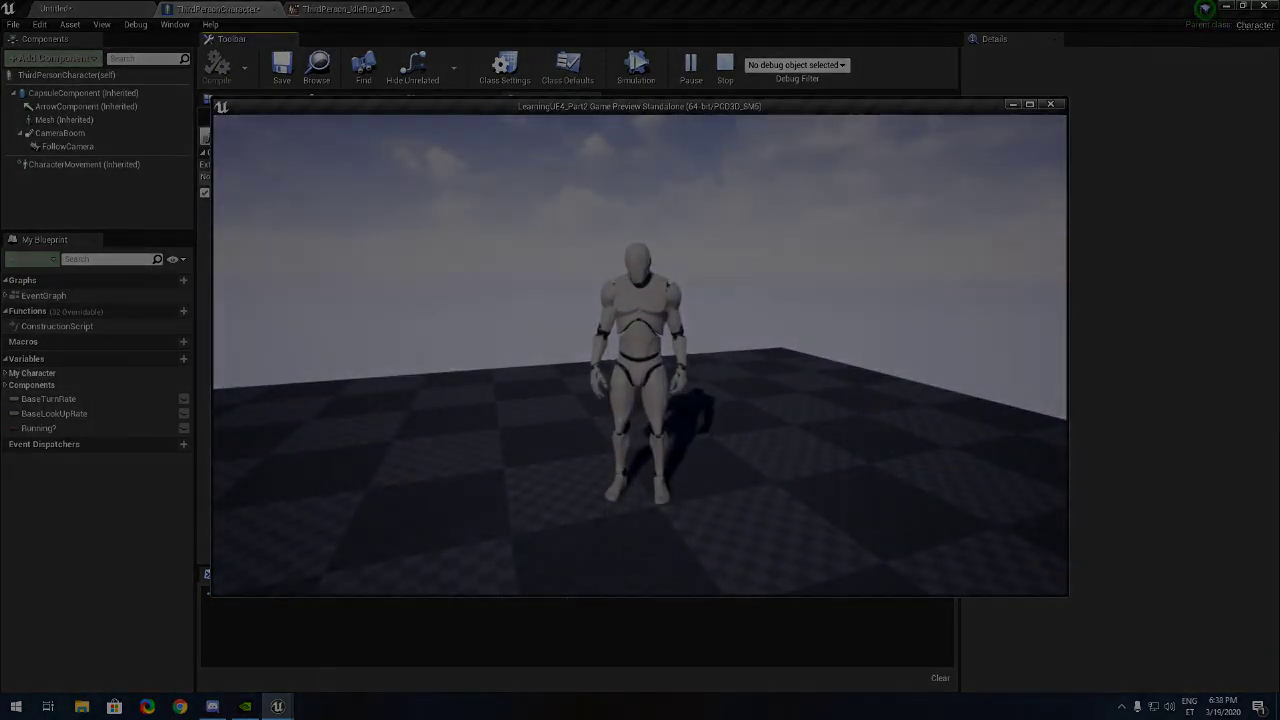